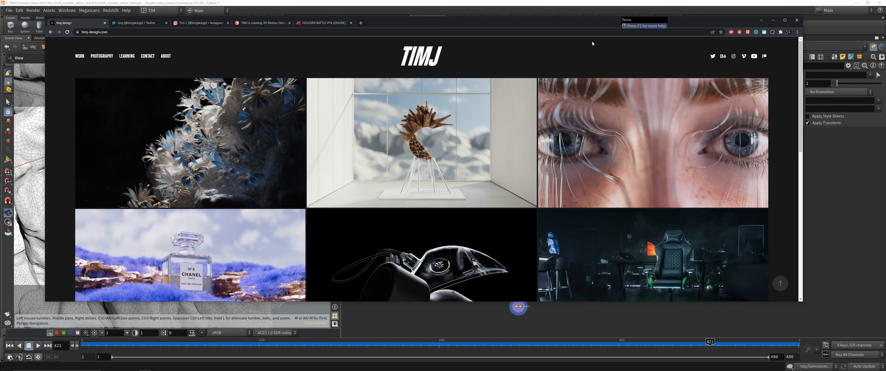
- Browse the portfolio site's contact page, the Twitter and Instagram profiles, and the Patreon membership levels
drag(431, 24, 432, 40)
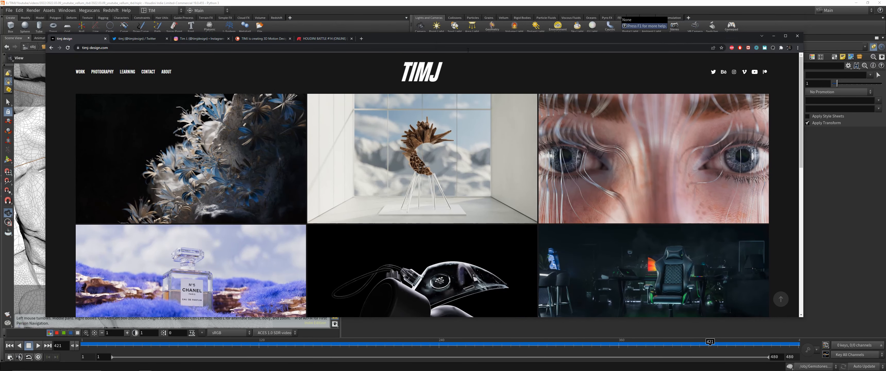
click(148, 72)
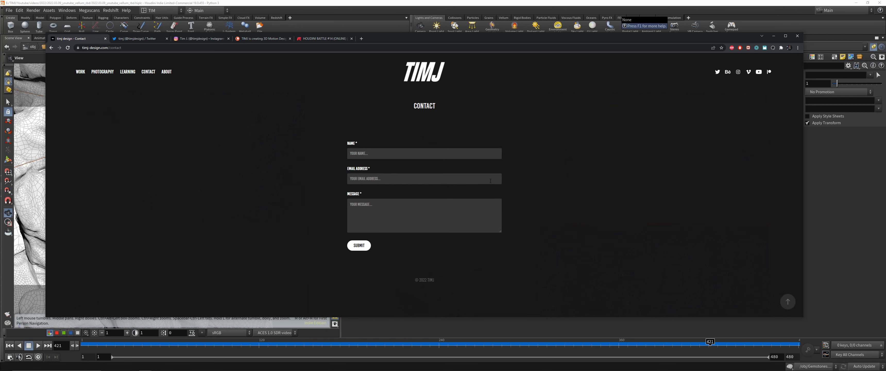
click(125, 39)
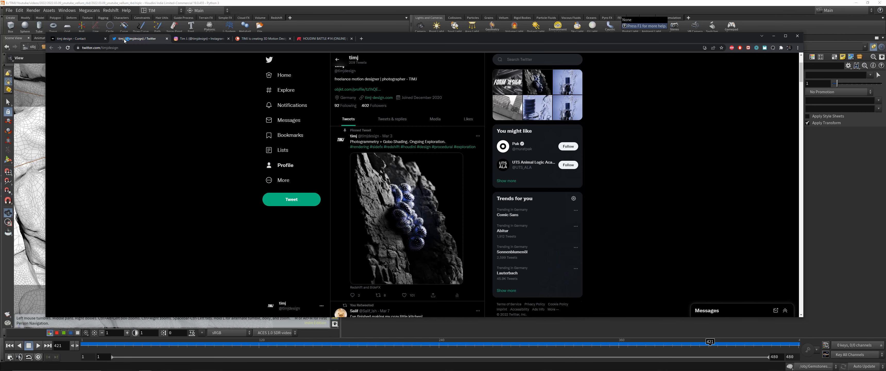
click(208, 40)
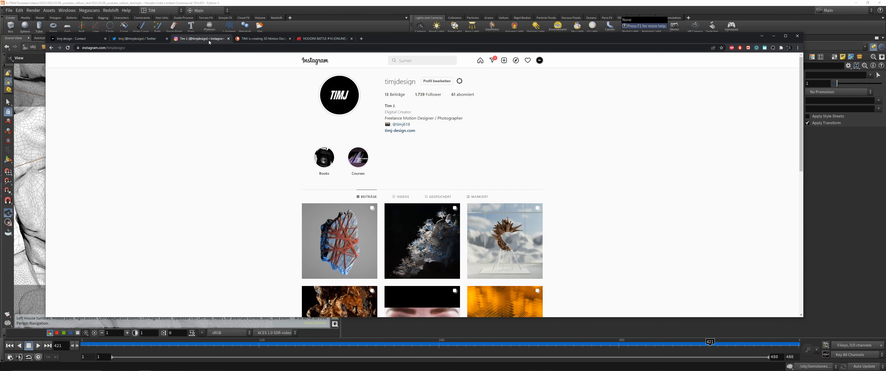
click(263, 39)
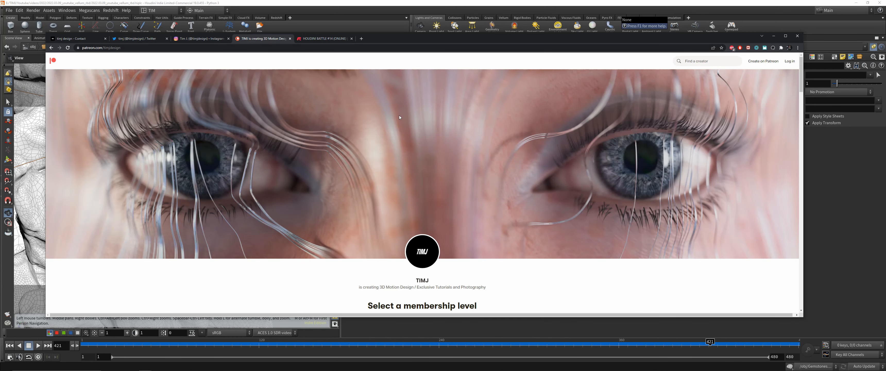
scroll(399, 117, down, 4)
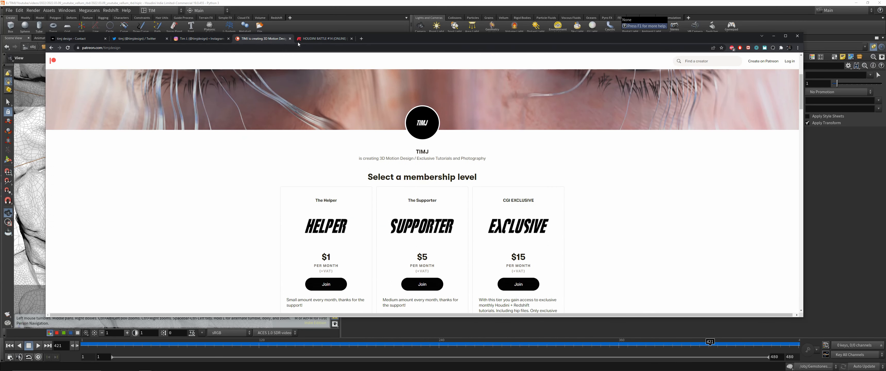
- Review the HOUDINI BATTLE #14 (ONLINE) event page on Meetup, from the event details through the players, commentators and hosts
click(321, 39)
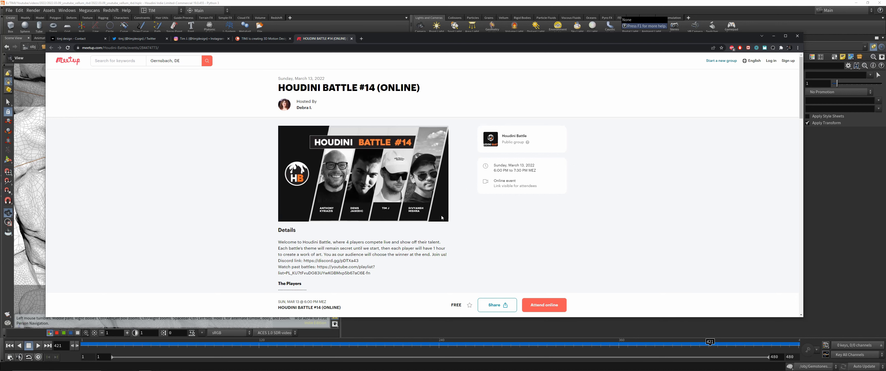
scroll(441, 214, down, 6)
scroll(443, 213, down, 3)
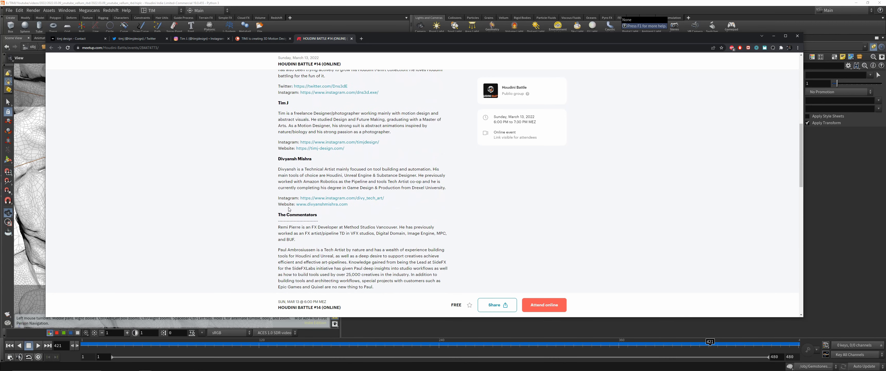
scroll(426, 194, down, 3)
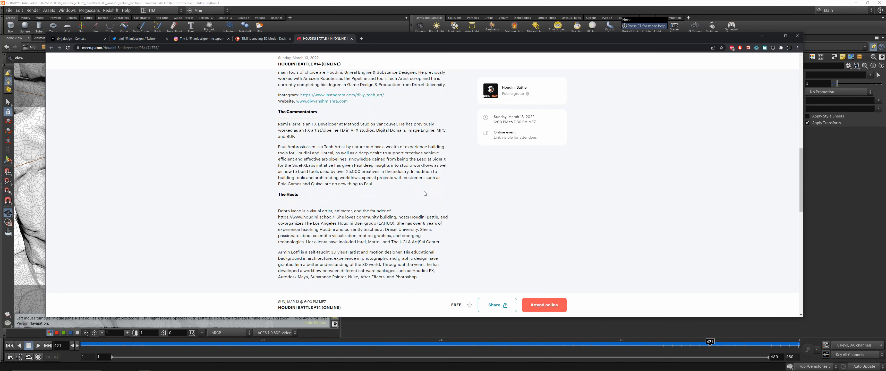
scroll(425, 194, down, 4)
scroll(447, 206, up, 17)
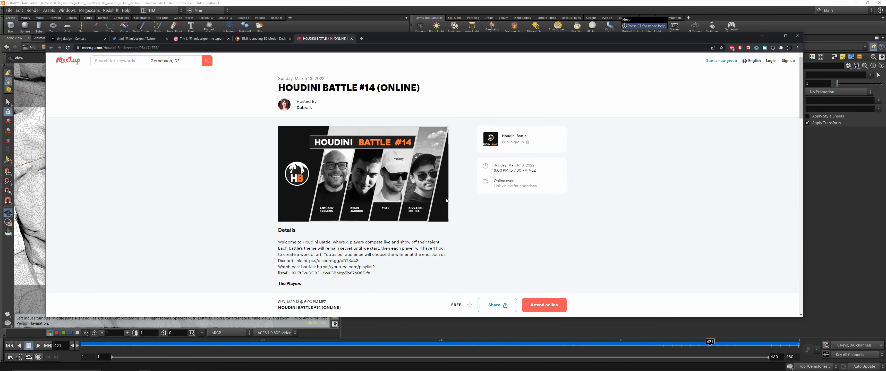
scroll(446, 198, down, 2)
scroll(438, 198, up, 2)
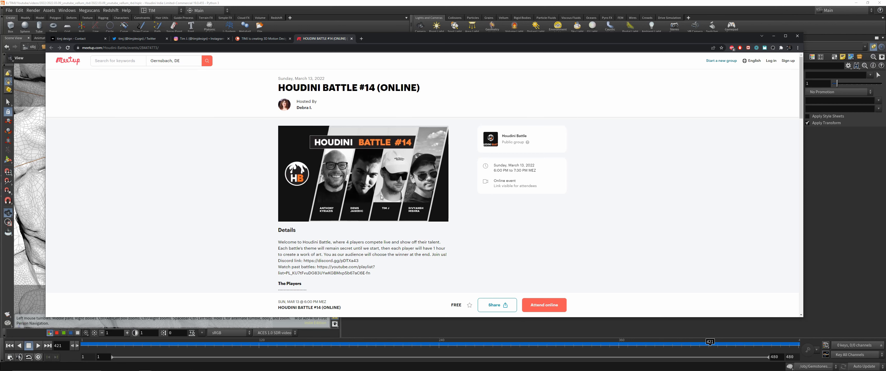
- Minimize the browser and play the wireframe rock flipbook in MPlay with the range starting at frame 285, stopping at frame 428
click(773, 36)
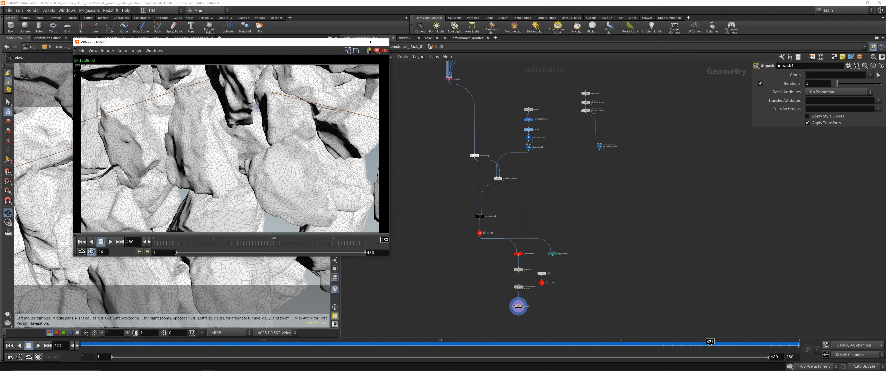
drag(178, 252, 289, 252)
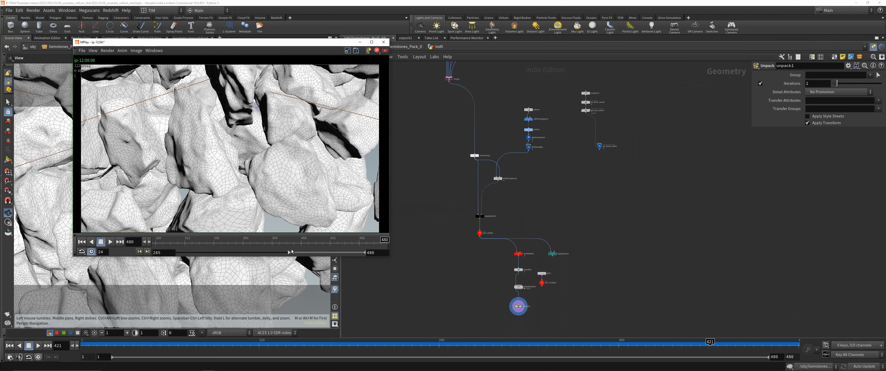
click(199, 241)
drag(195, 239, 287, 240)
click(111, 242)
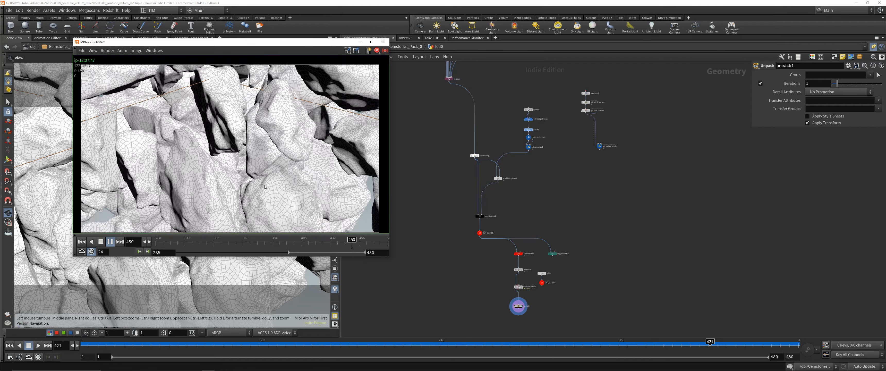
drag(360, 239, 325, 237)
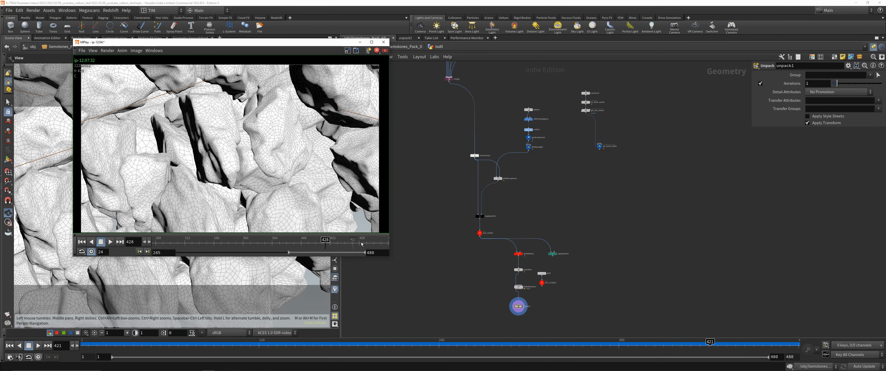
- Switch to the reference image board and examine the blue and brown gemstone renders up close
click(158, 367)
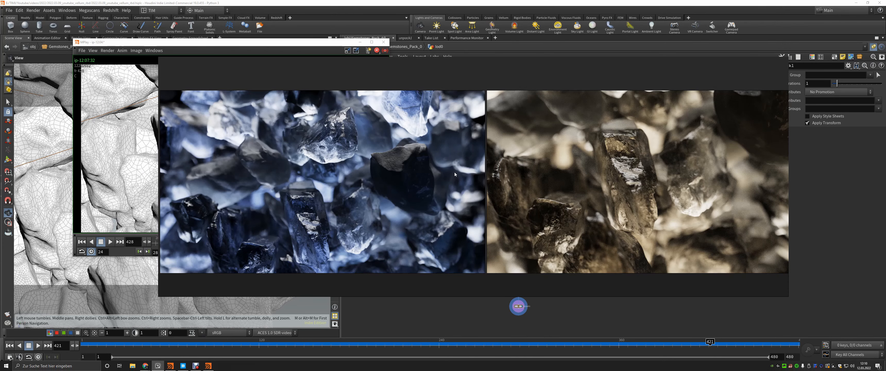
scroll(410, 167, up, 5)
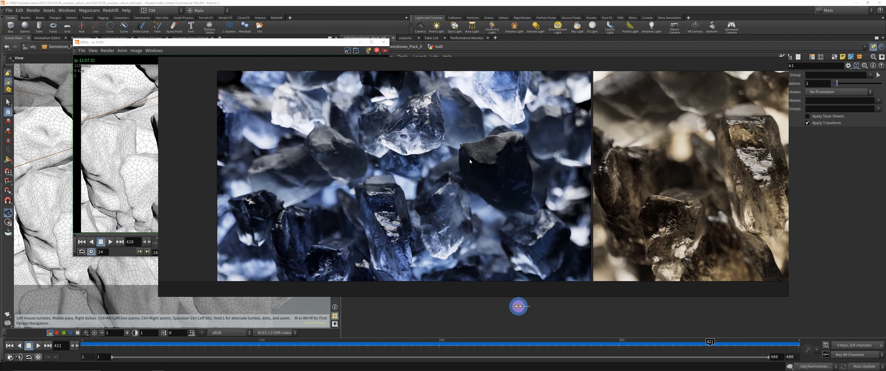
middle_drag(470, 159, 470, 163)
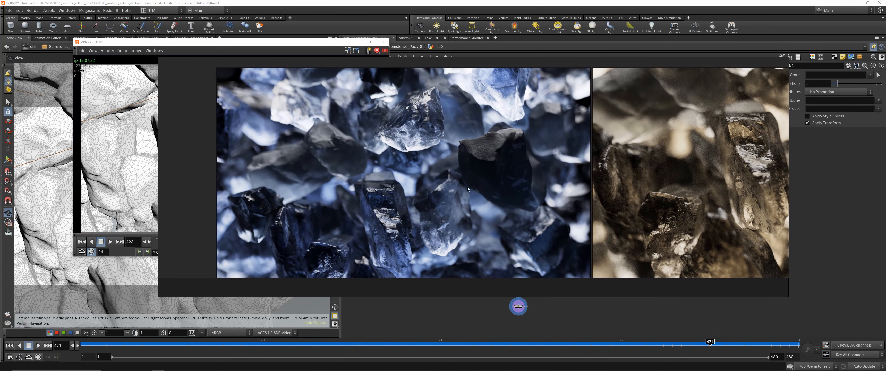
middle_drag(629, 180, 470, 164)
scroll(468, 177, down, 2)
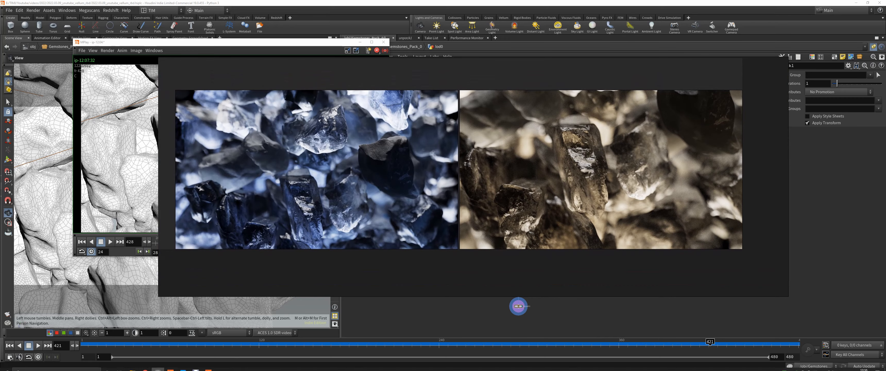
- Switch to Quixel Bridge, view the Gemstones Pack in the full-screen 3D preview, and inspect Mesh #1 and Mesh #2 from different angles
click(187, 368)
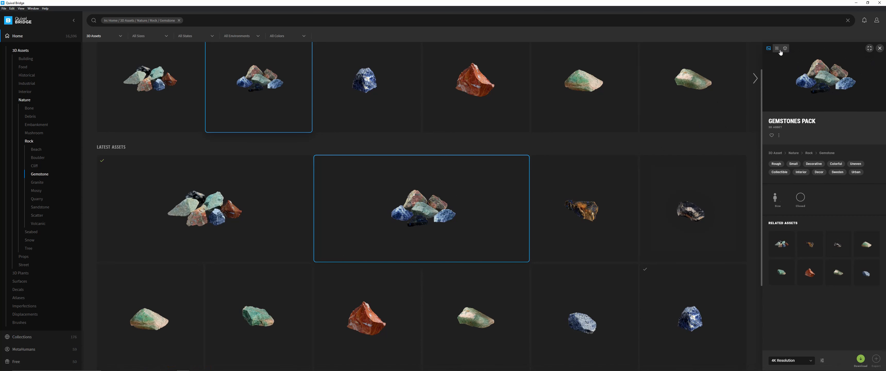
click(869, 48)
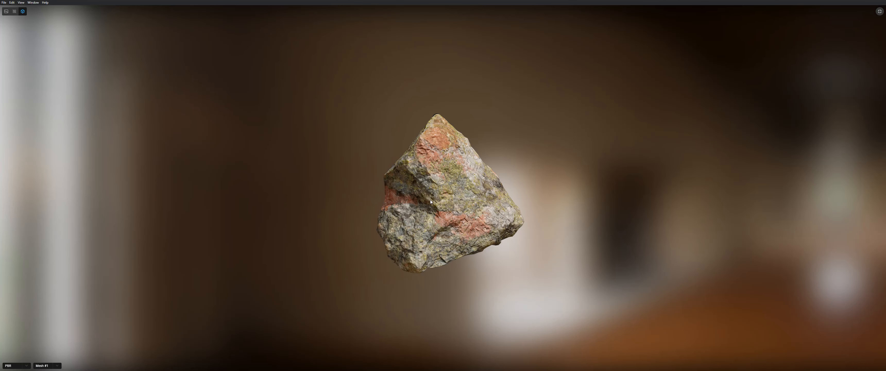
drag(430, 199, 470, 208)
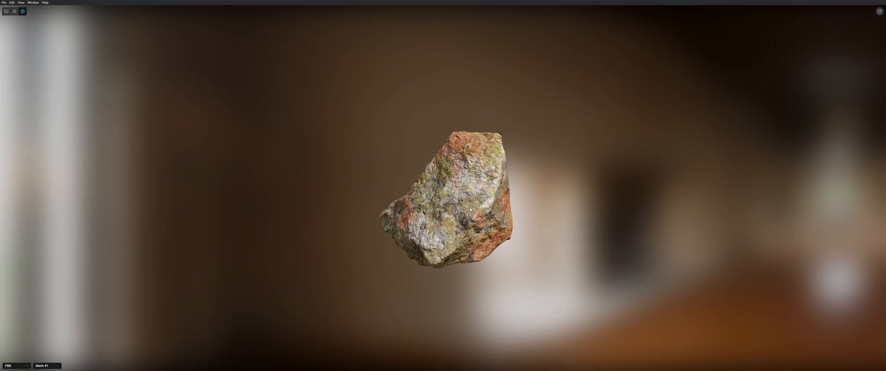
click(51, 365)
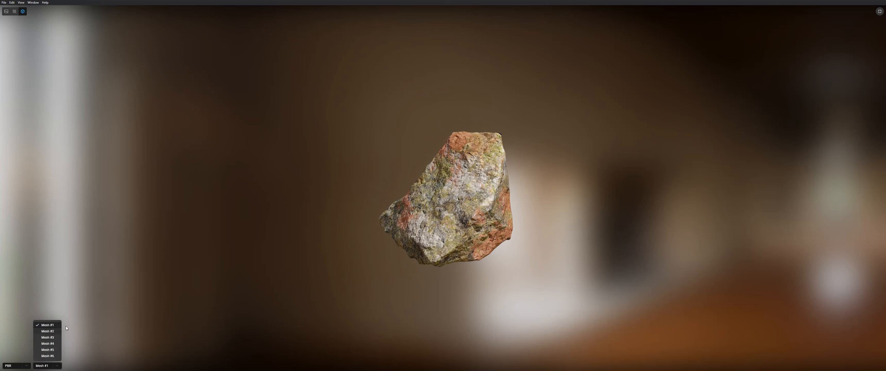
click(48, 330)
drag(430, 222, 446, 220)
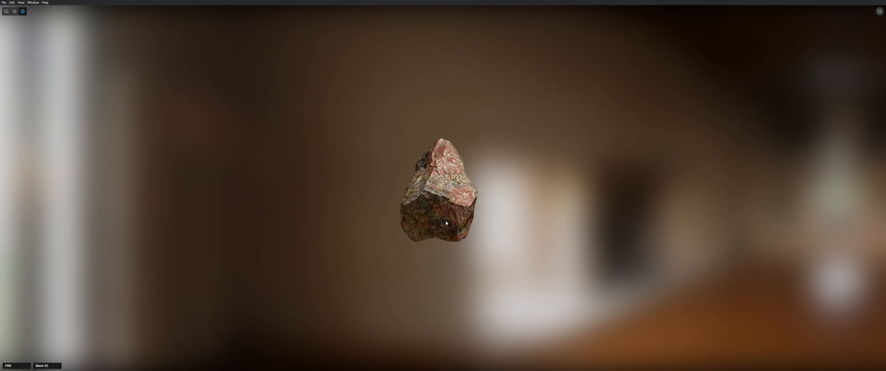
scroll(446, 221, up, 3)
drag(537, 217, 570, 191)
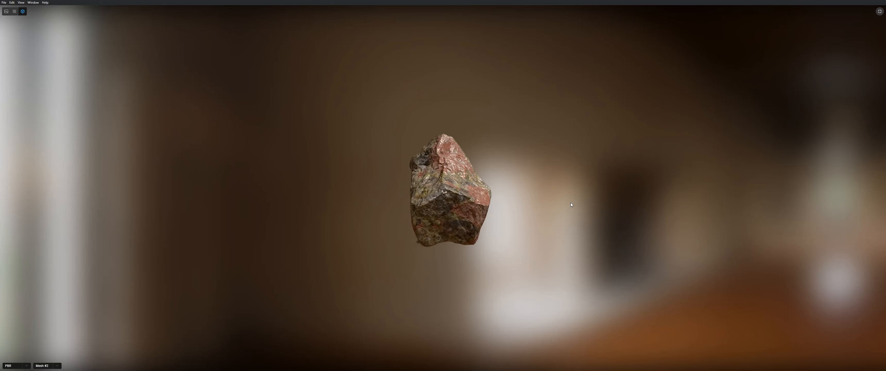
- Preview Mesh #3 through Mesh #6 of the Gemstones Pack, then leave the full-screen view
click(55, 366)
click(48, 337)
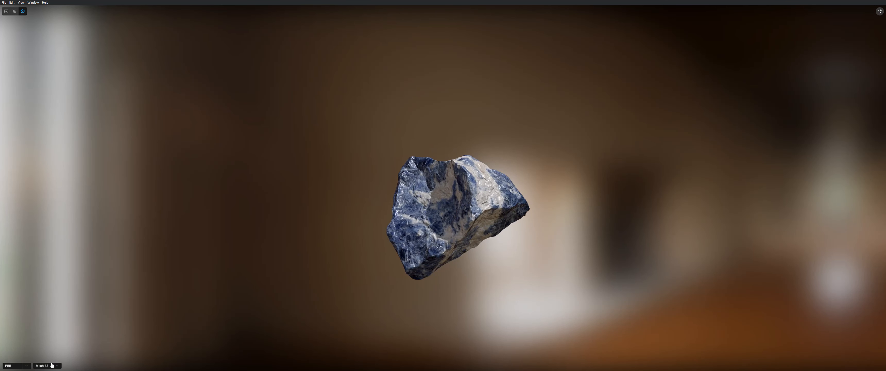
click(52, 365)
click(48, 343)
click(55, 365)
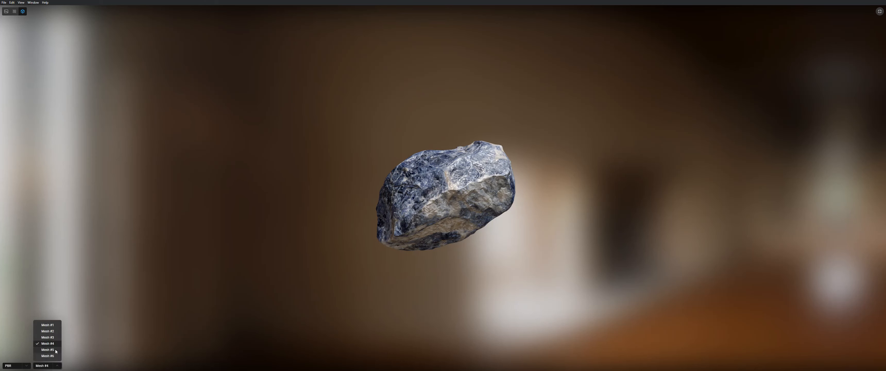
click(55, 350)
click(58, 365)
click(47, 356)
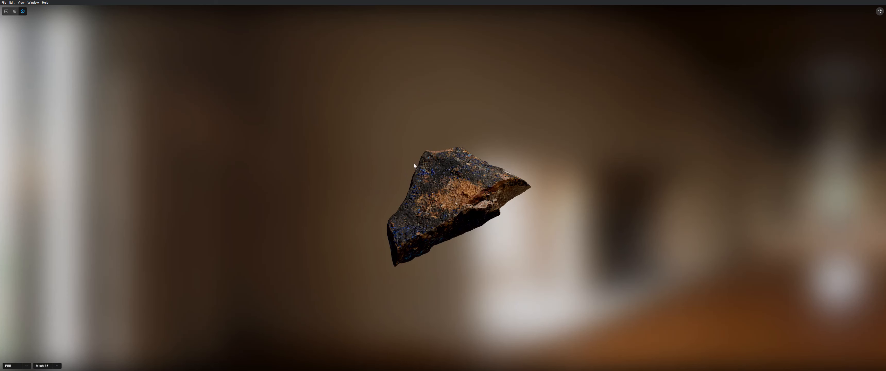
click(880, 11)
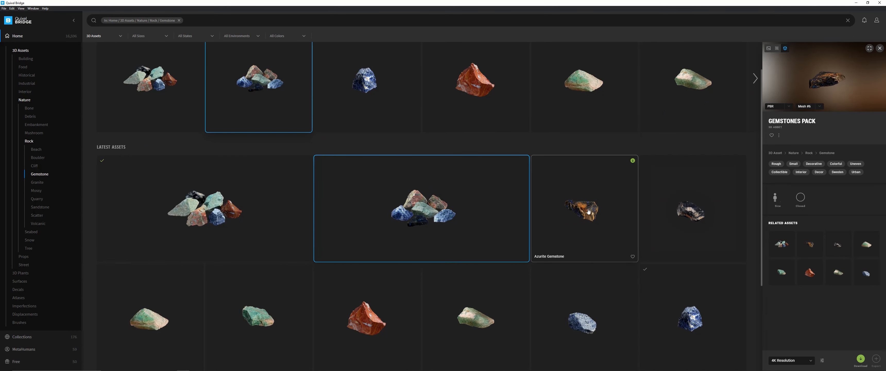
- Browse the Nature 3D assets, looking through the Mushroom category and ending in the Rock category
scroll(193, 130, up, 1)
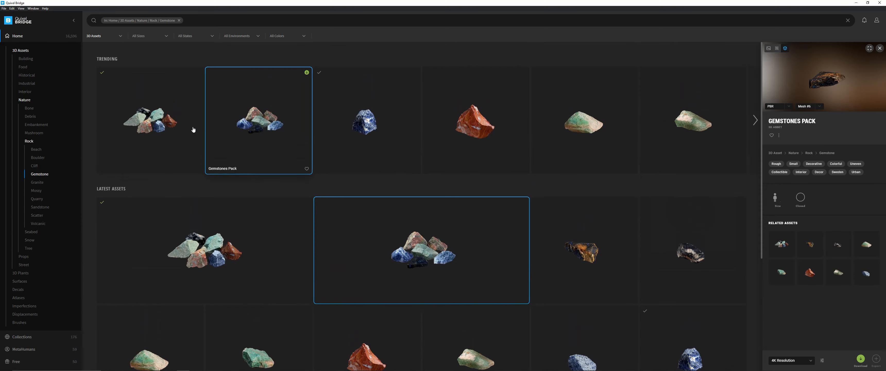
click(31, 101)
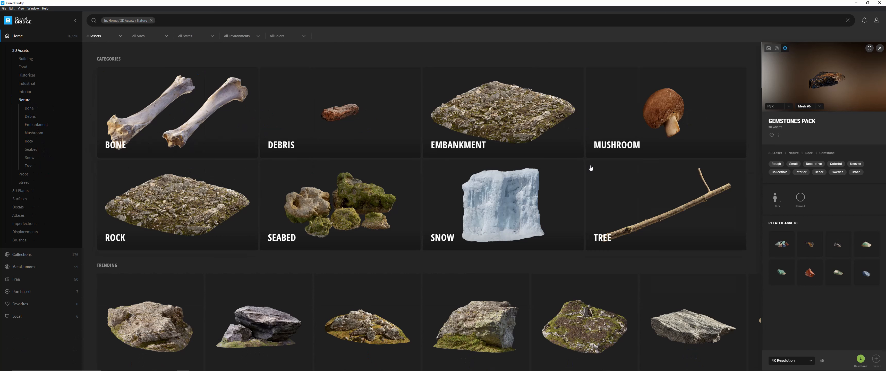
click(612, 137)
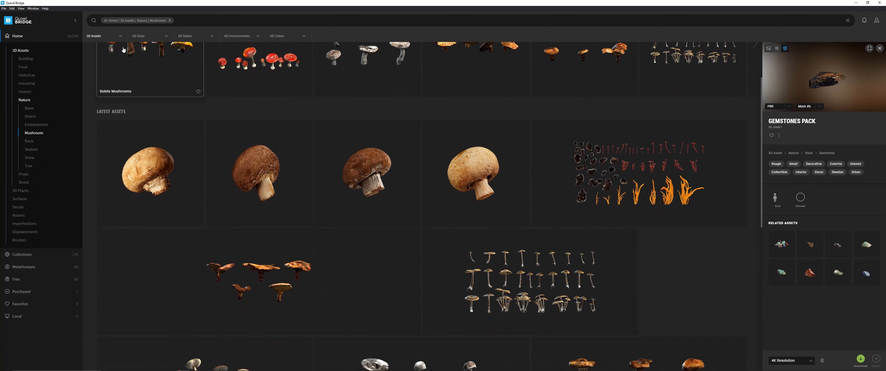
click(31, 102)
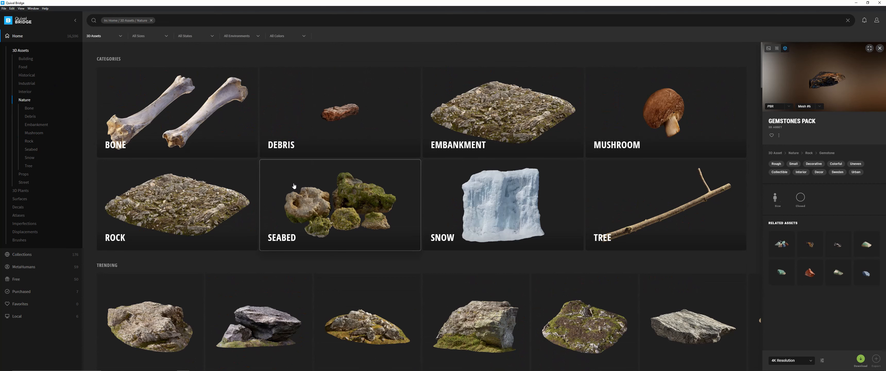
scroll(294, 186, down, 3)
scroll(294, 186, up, 3)
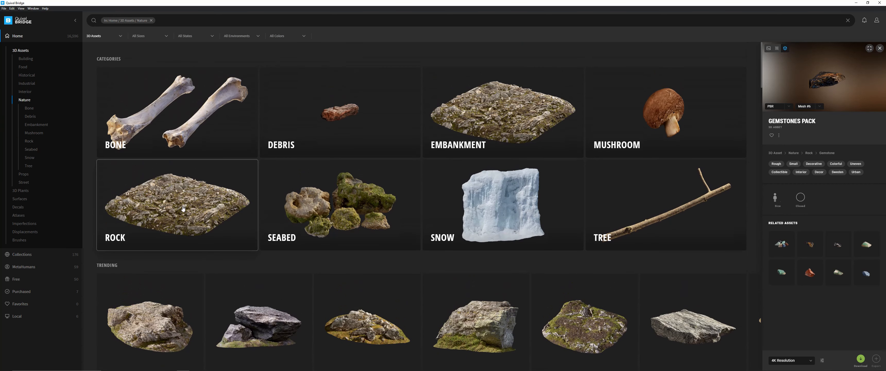
click(183, 208)
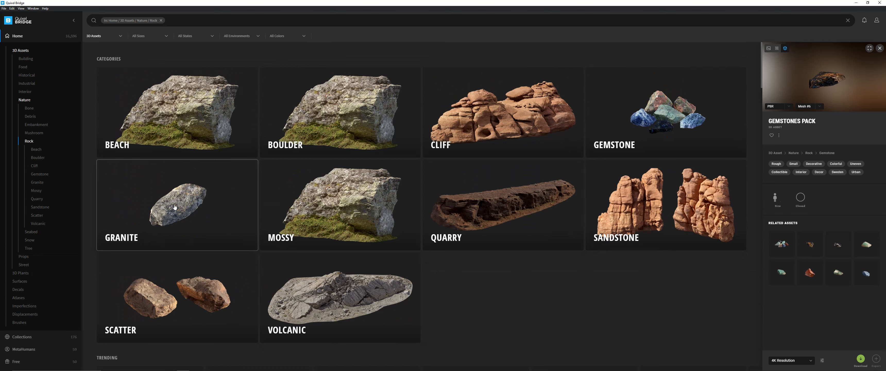
- Open the Scatter rock category and look through its latest assets
click(160, 287)
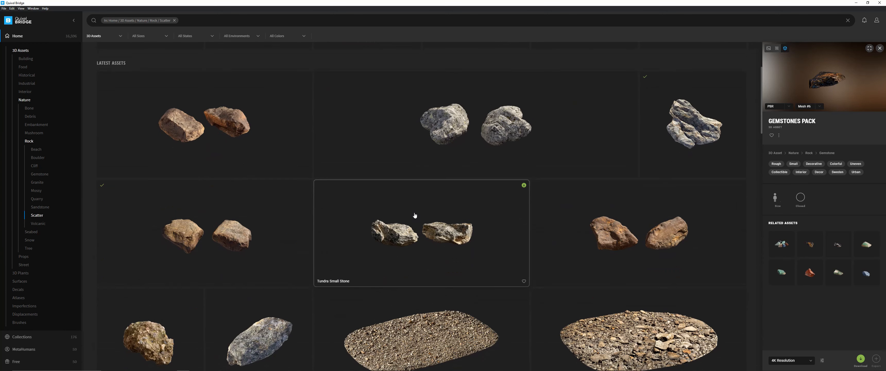
scroll(326, 238, up, 4)
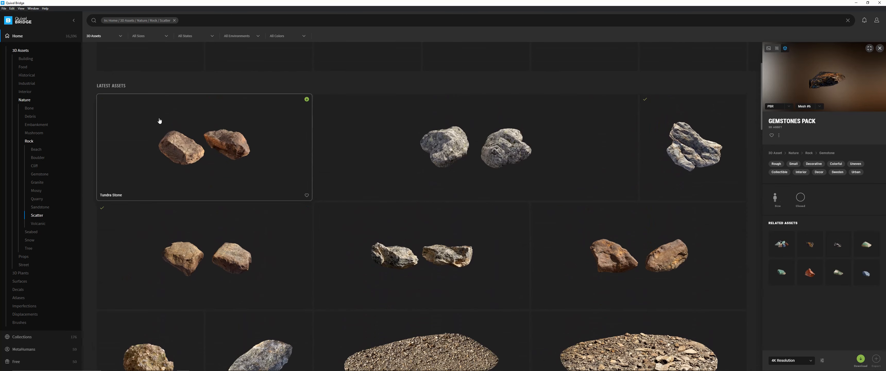
scroll(542, 234, down, 3)
scroll(541, 233, down, 6)
scroll(541, 234, up, 10)
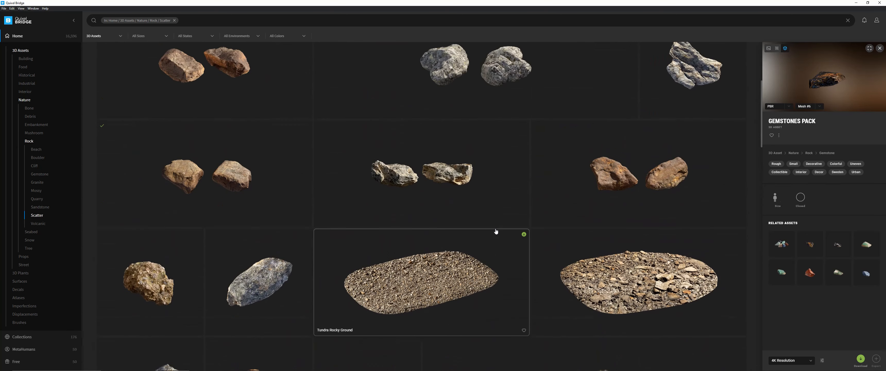
- Minimize Quixel Bridge, play and scrub the rock flipbook in MPlay, and return to the Houdini node network
click(859, 2)
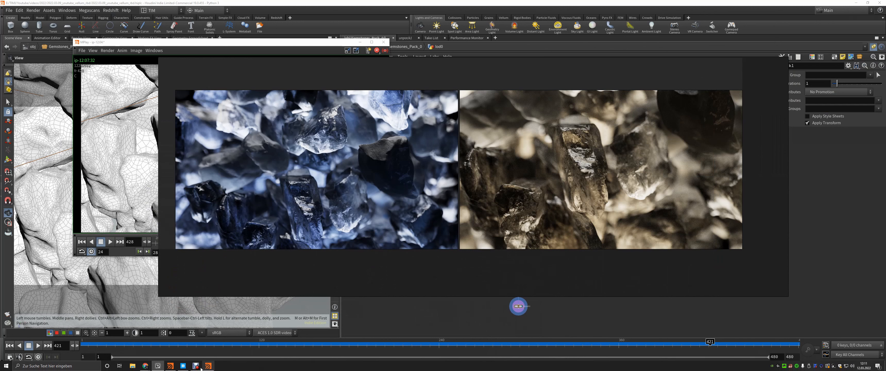
click(207, 365)
click(397, 246)
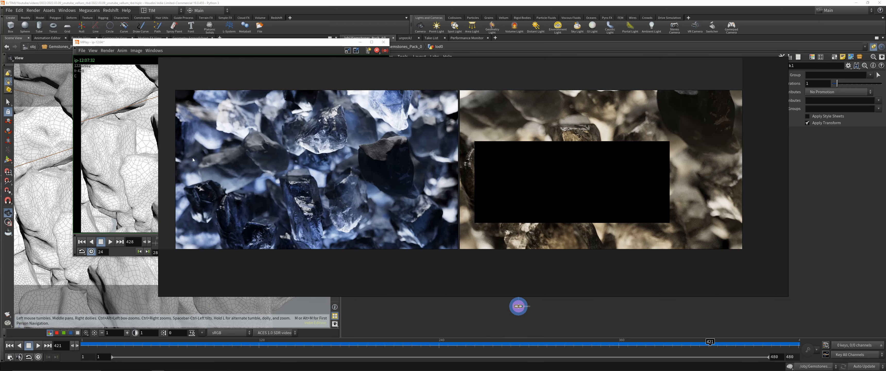
click(107, 248)
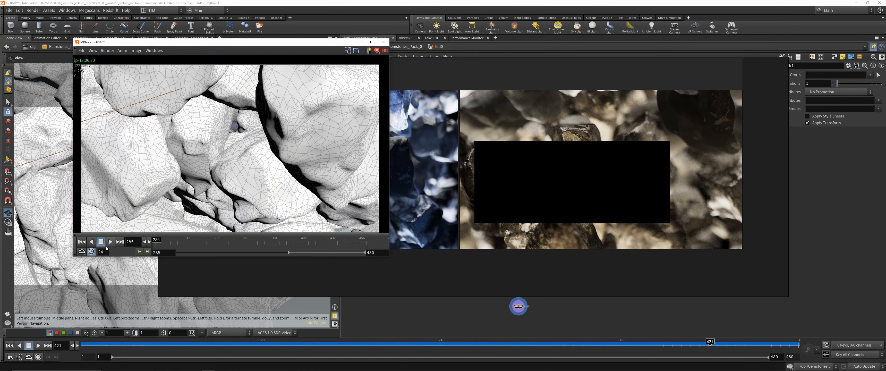
click(110, 242)
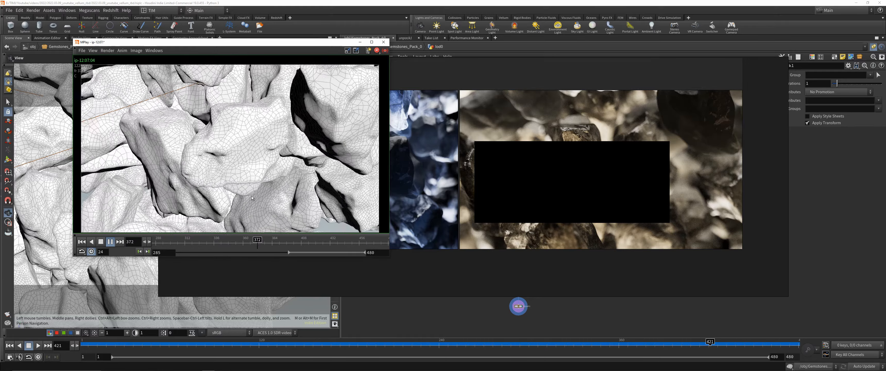
drag(359, 242, 255, 240)
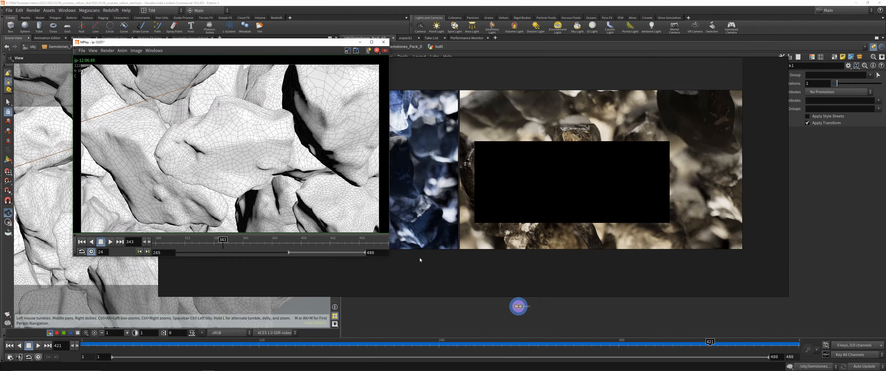
click(480, 172)
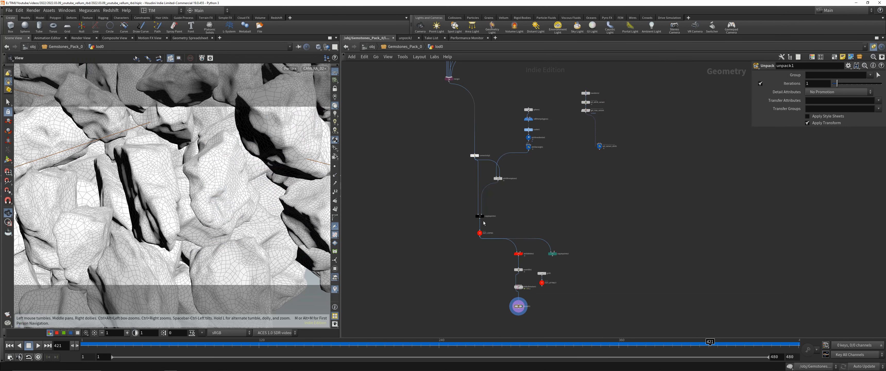
- Open the Asset_Material shader network of Gemstones_Pack_0 and inspect its tinted glass material, color composite and constant color nodes
click(371, 46)
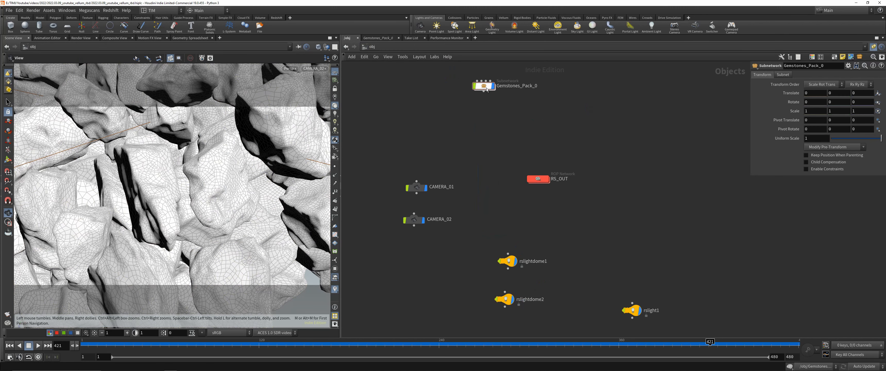
double_click(489, 89)
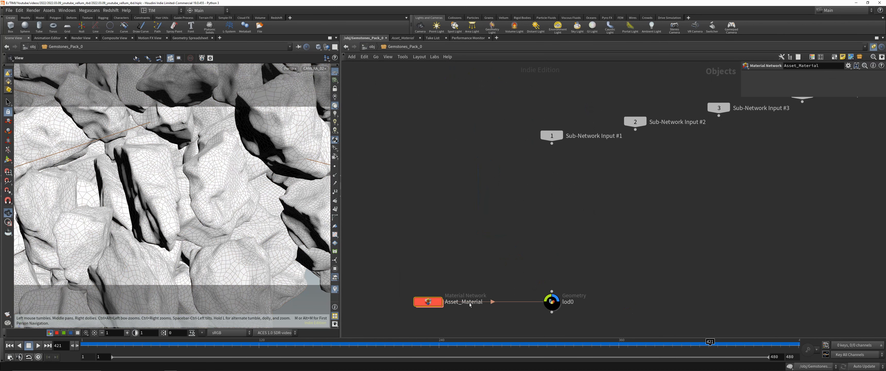
double_click(428, 302)
double_click(615, 196)
middle_drag(675, 216, 541, 216)
scroll(665, 217, down, 1)
click(564, 172)
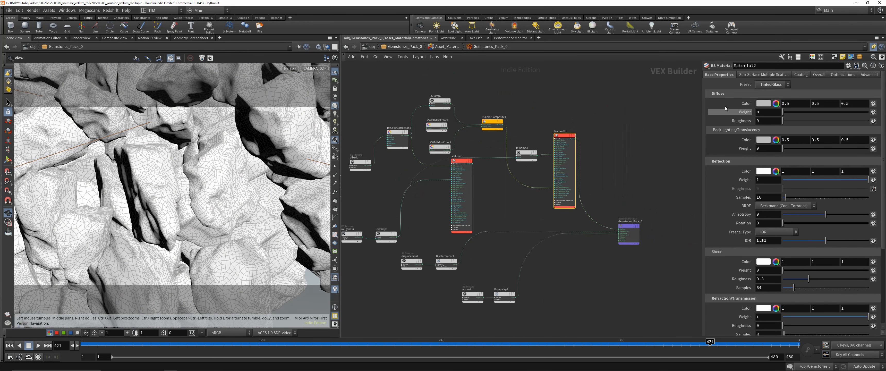
click(492, 121)
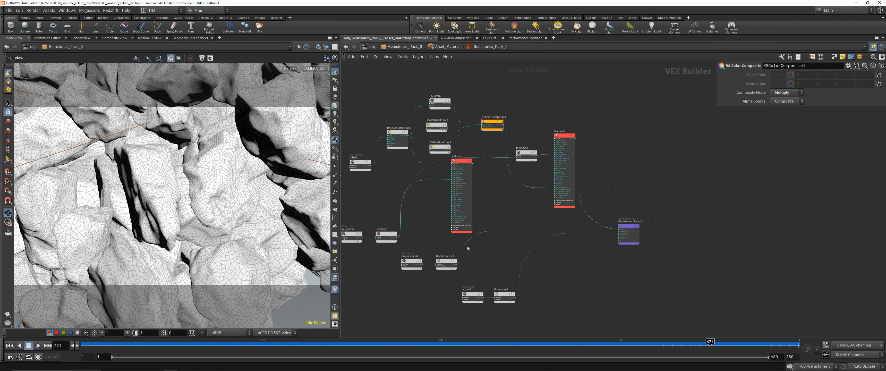
drag(443, 153, 448, 157)
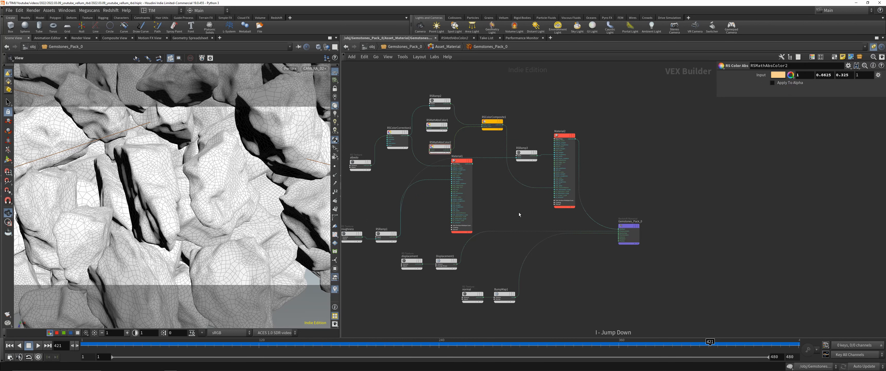
- Return to the object level, enter the lod0 geometry of Gemstones_Pack_0, and examine its node chain
key(u)
key(u)
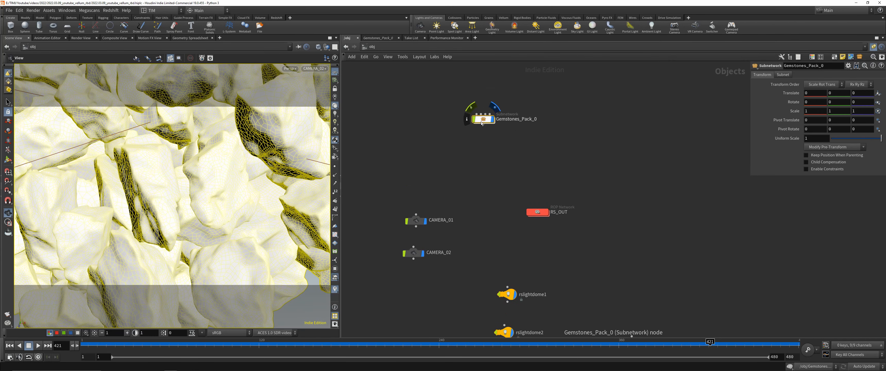
double_click(481, 113)
double_click(547, 274)
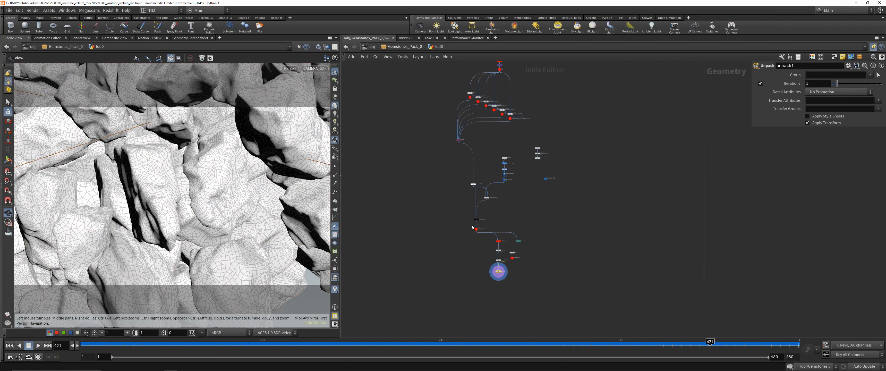
middle_drag(420, 132, 420, 193)
scroll(534, 162, up, 1)
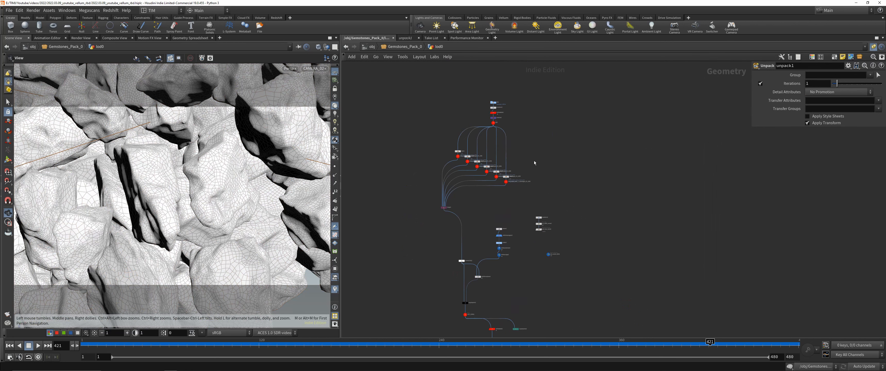
scroll(416, 139, up, 2)
middle_drag(418, 137, 398, 157)
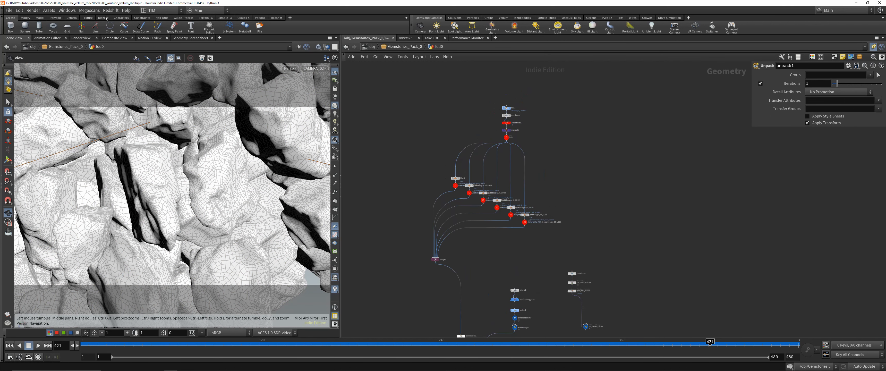
- Open the Megascans Plugin import options and move the window clear of the lod0 node chain
click(89, 10)
click(97, 20)
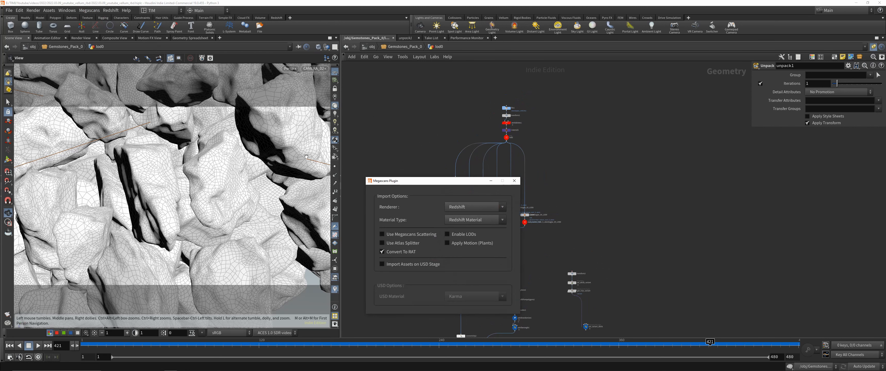
drag(516, 181, 385, 143)
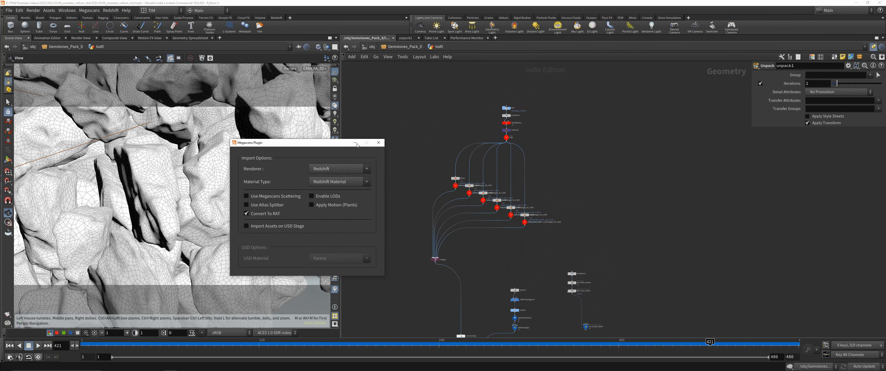
click(383, 143)
- Switch to Quixel Bridge and open the Gemstone category of the Rock assets
key(alt+Tab)
click(37, 143)
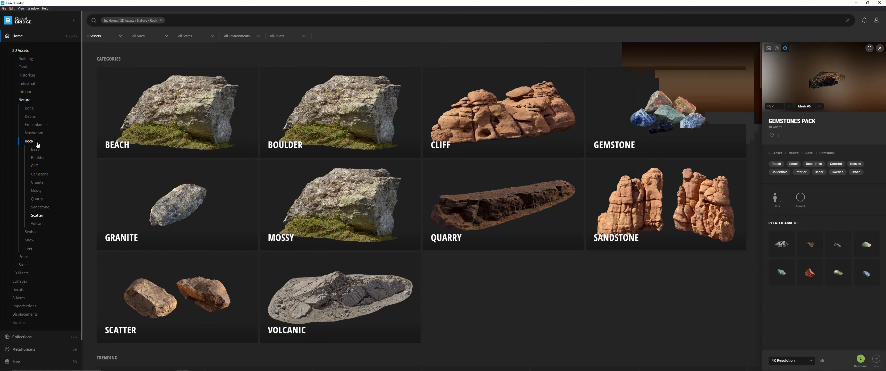
click(630, 132)
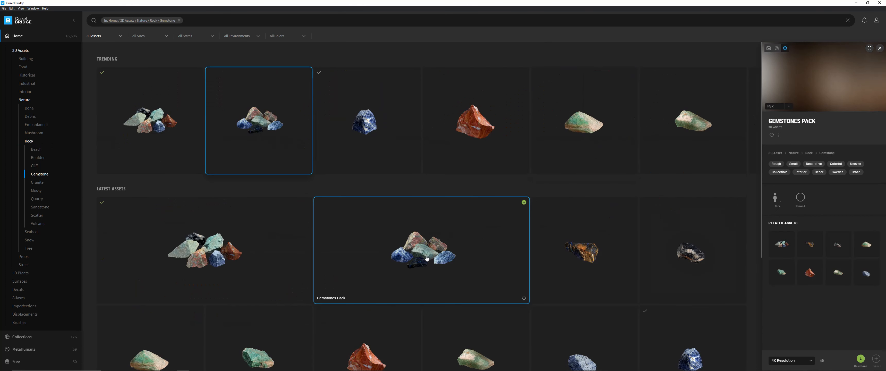
- Try 8K Resolution for the Gemstones Pack download and set it back to 4K Resolution
click(787, 360)
click(786, 348)
click(788, 360)
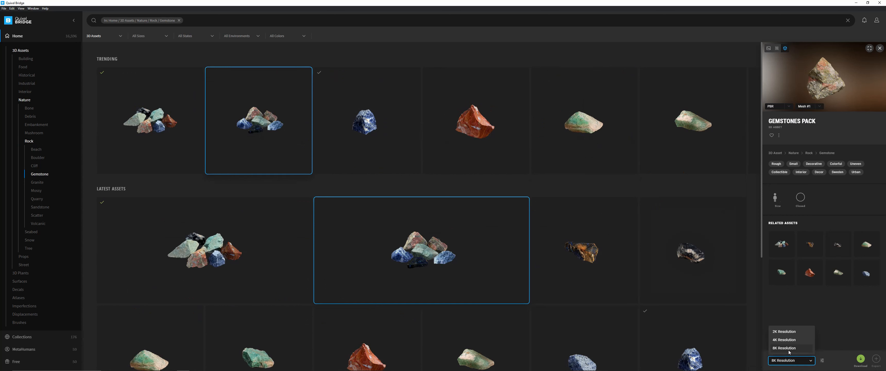
click(787, 343)
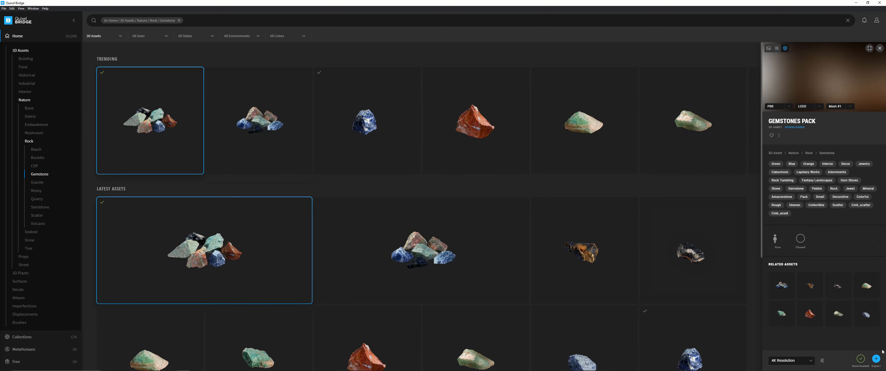
- Switch back to Houdini and move the Megascans Plugin window over the node network
click(208, 365)
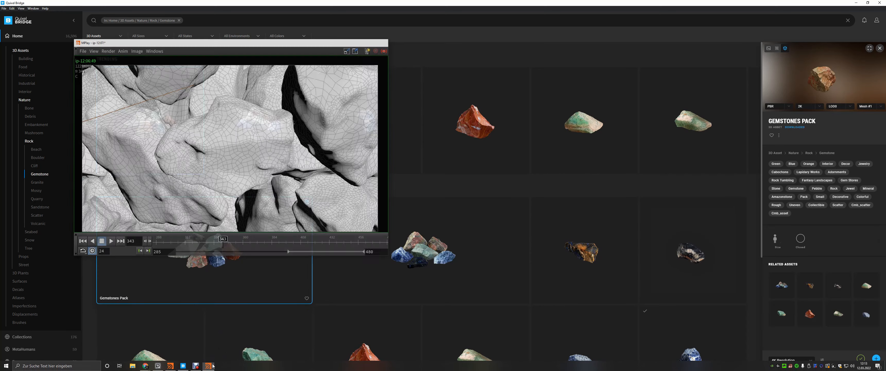
click(182, 365)
drag(272, 145, 433, 132)
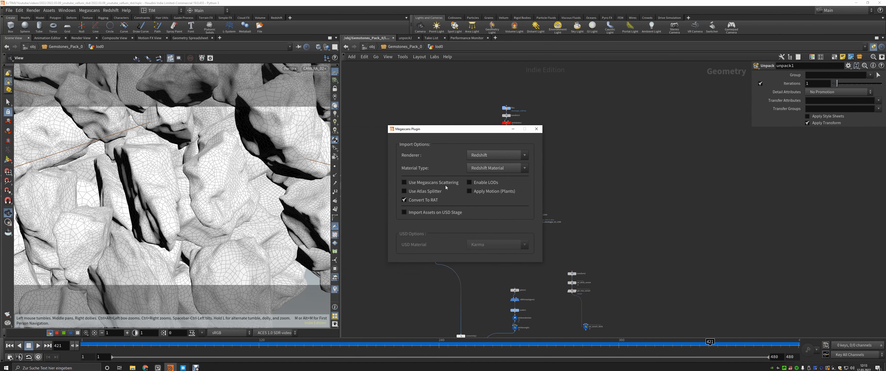
- Try Mantra and Renderman as the Megascans Plugin import renderer and set it back to Redshift
click(479, 155)
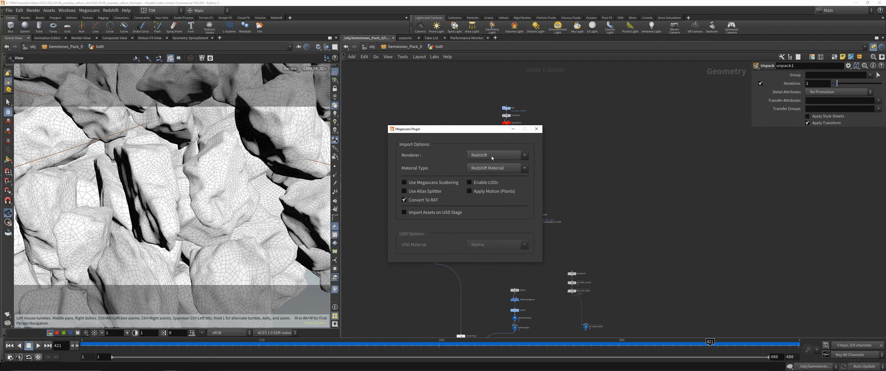
click(486, 168)
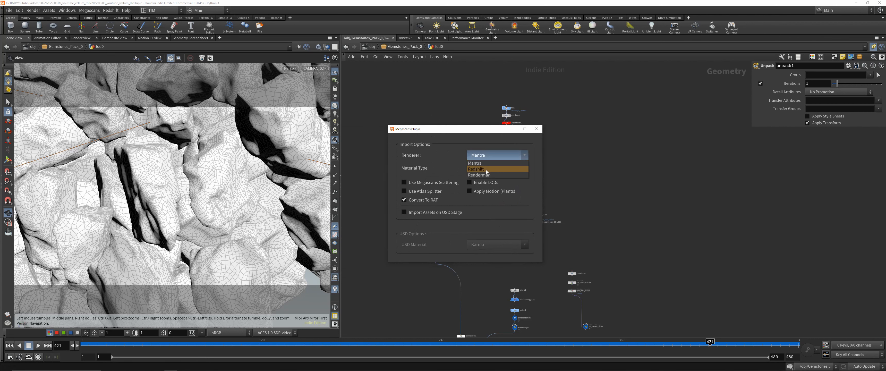
click(486, 169)
click(485, 168)
click(485, 156)
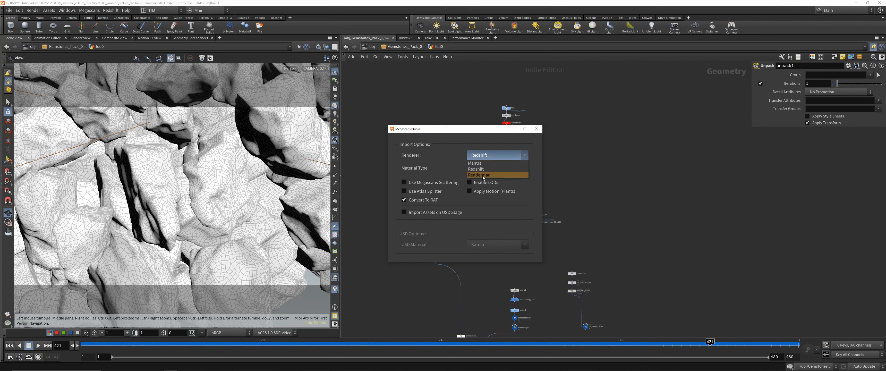
click(481, 176)
click(482, 156)
click(481, 169)
- Switch to Quixel Bridge and export the downloaded Gemstones Pack to Houdini at 4K Resolution
key(alt+Tab)
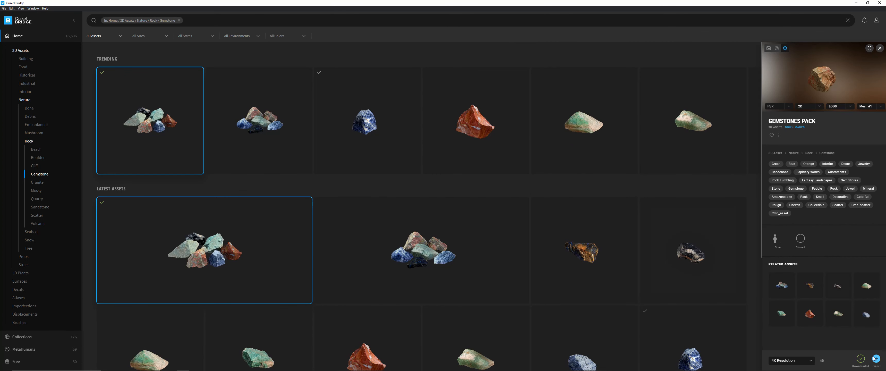
click(875, 359)
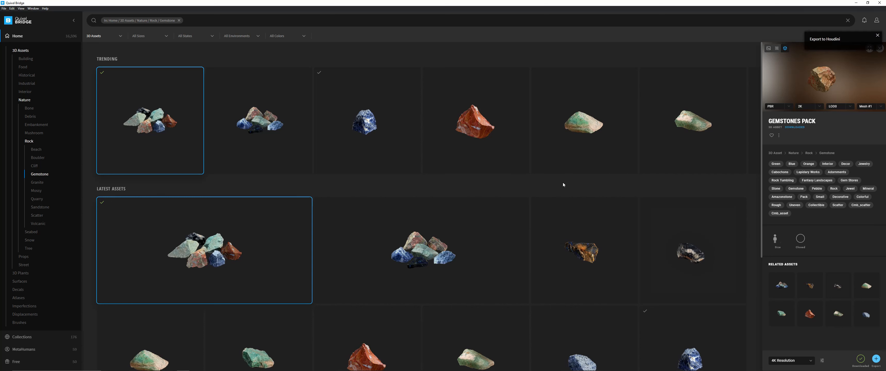
mouse_move(229, 362)
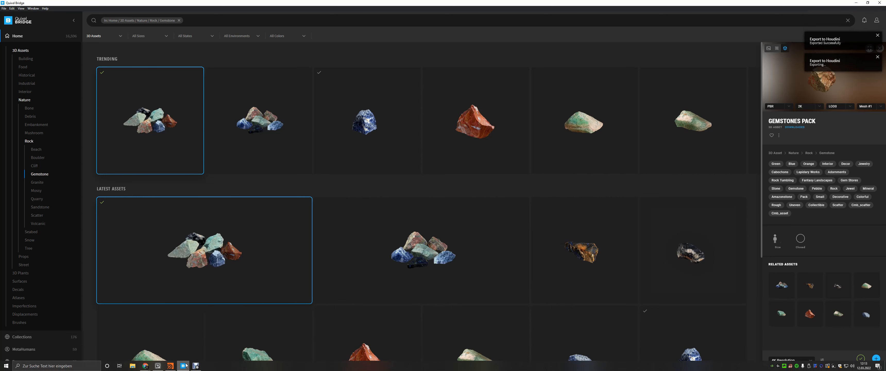
- Switch to Houdini, place the newly imported gemstones subnetwork beside Gemstones_Pack_0, and close the Megascans Plugin window
click(170, 365)
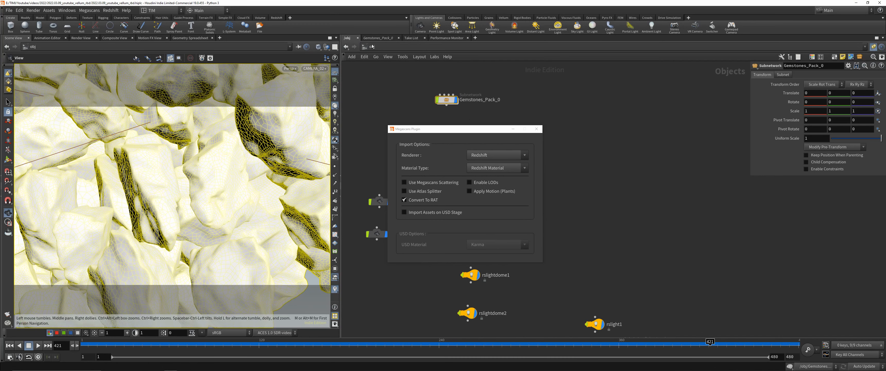
middle_drag(589, 230, 666, 150)
scroll(666, 151, down, 3)
drag(688, 217, 640, 80)
middle_drag(636, 104, 528, 181)
click(537, 128)
scroll(503, 140, up, 3)
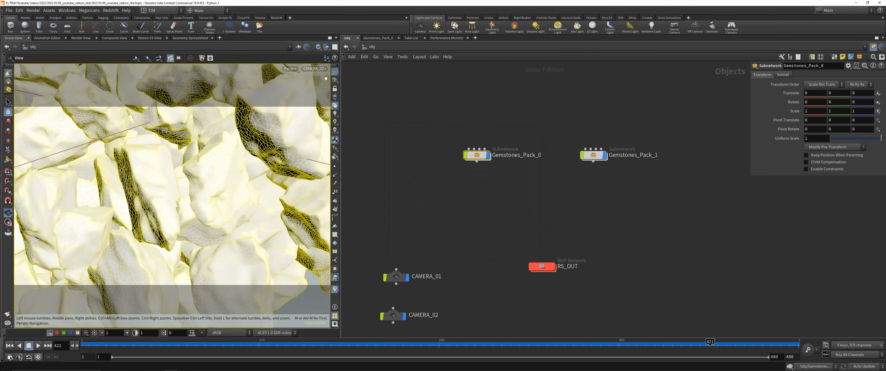
scroll(261, 93, down, 10)
middle_drag(256, 104, 196, 122)
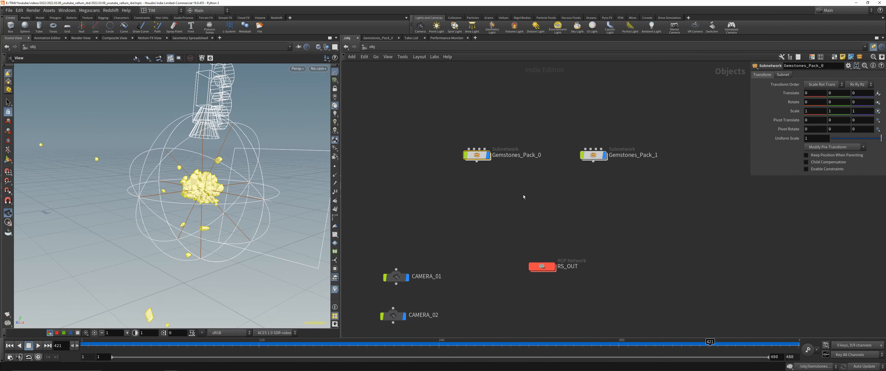
- Display only the Gemstones_Pack_1 subnetwork in the viewport and go inside it
middle_drag(526, 153, 454, 180)
click(520, 182)
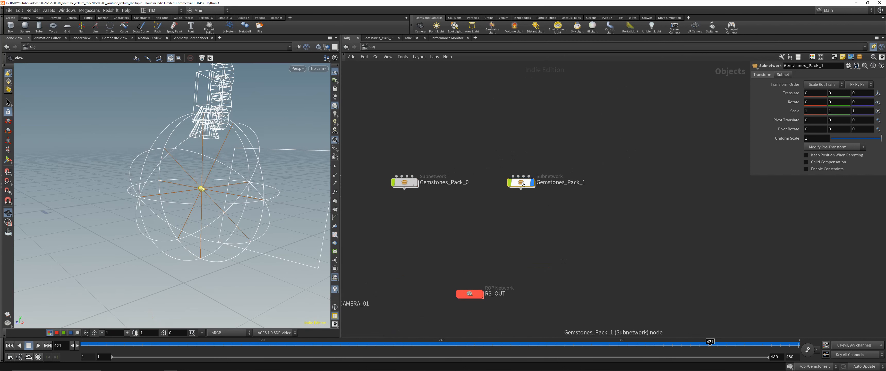
double_click(519, 183)
- Arrange the Asset_Material network and the lod0 geometry node side by side inside Gemstones_Pack_1
middle_drag(559, 245, 575, 151)
drag(499, 207, 388, 207)
drag(391, 252, 416, 192)
middle_drag(444, 174, 470, 153)
drag(488, 119, 575, 215)
drag(431, 236, 389, 182)
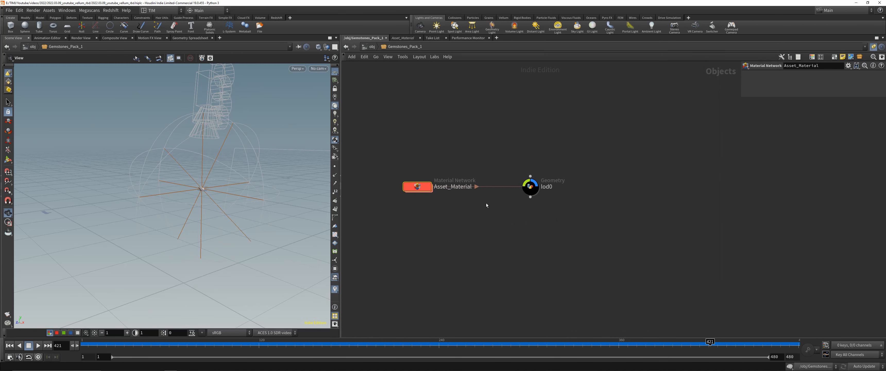
- Hide the other objects in the viewport, go inside the lod0 geometry node and frame its rock
scroll(241, 165, down, 4)
drag(239, 156, 247, 189)
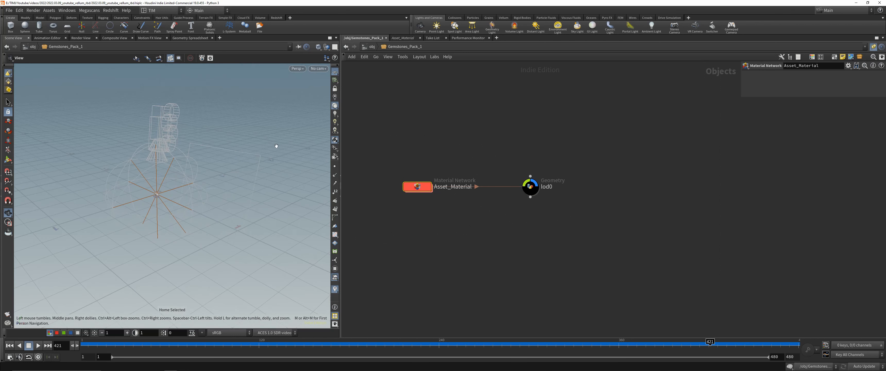
click(324, 49)
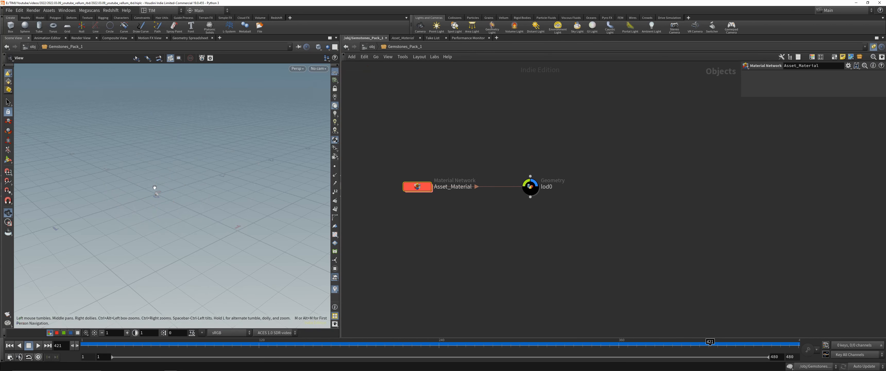
key(space+g)
double_click(530, 187)
scroll(475, 228, down, 2)
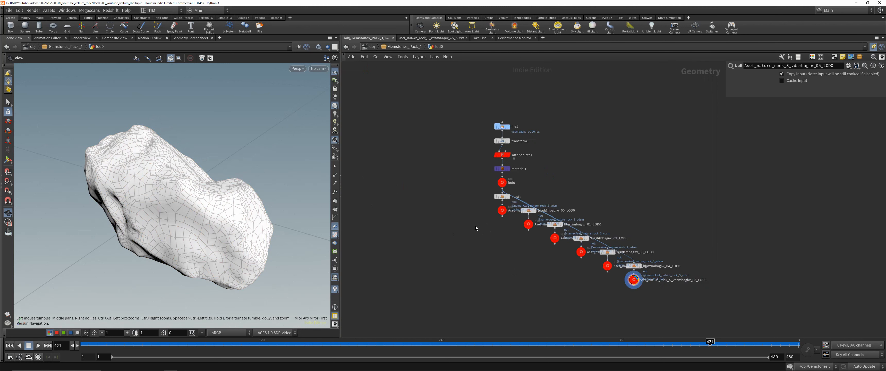
- Spread the six blast nodes and their output nulls apart by hand below the lod0 null
middle_drag(475, 226, 483, 153)
drag(404, 232, 569, 127)
drag(483, 175, 403, 196)
drag(464, 211, 531, 136)
drag(497, 175, 514, 255)
drag(548, 166, 569, 167)
drag(647, 236, 669, 187)
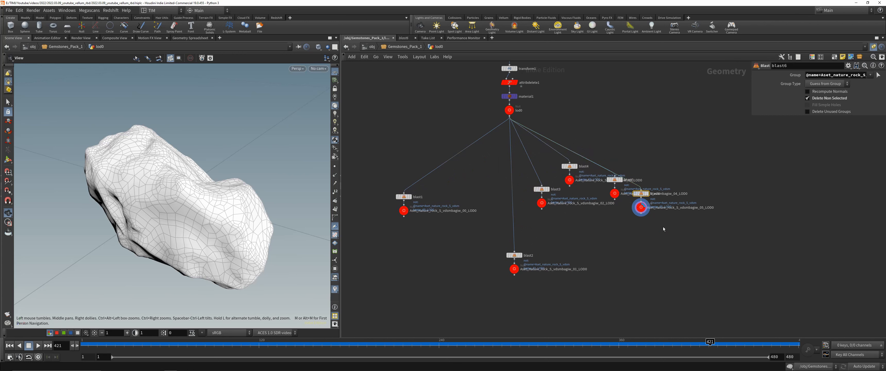
drag(662, 227, 817, 215)
drag(616, 179, 712, 235)
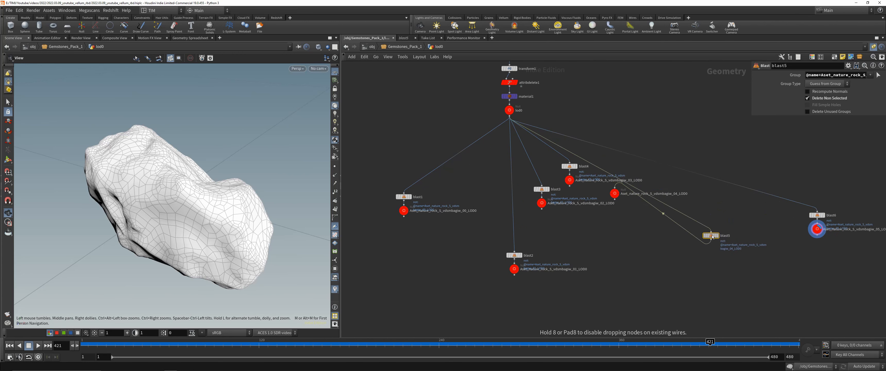
drag(615, 193, 702, 278)
scroll(654, 185, down, 4)
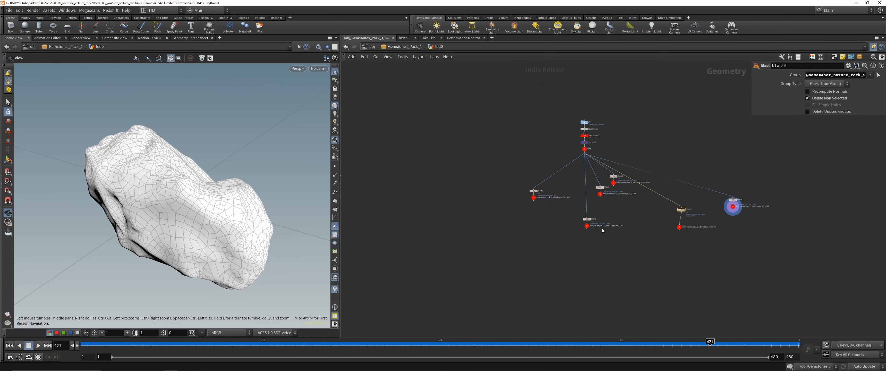
- Lay out the six blast branches in an even row and space the blast1 and blast2 branches farther apart
drag(482, 258, 782, 175)
key(shift+l)
key(f)
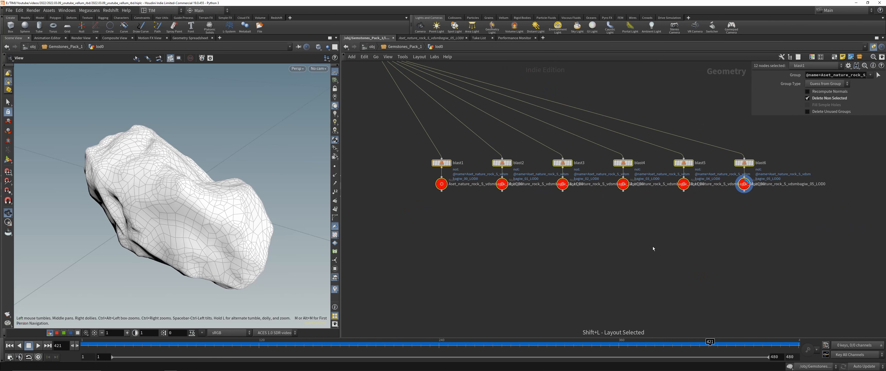
scroll(447, 231, down, 3)
drag(445, 189, 489, 250)
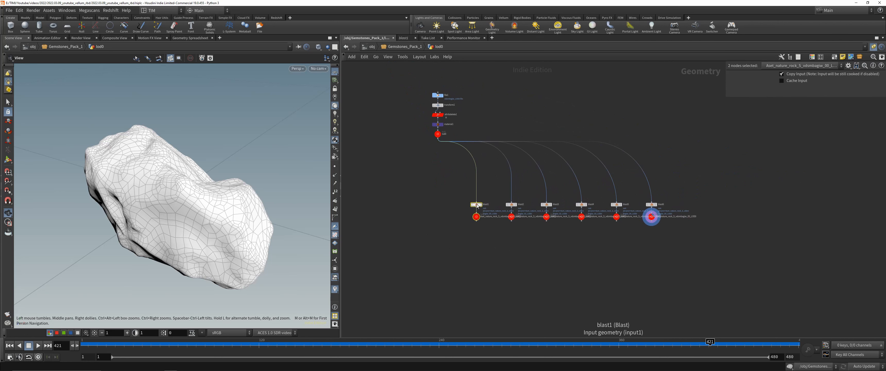
drag(477, 206, 428, 207)
mouse_move(500, 196)
mouse_down()
mouse_move(521, 224)
mouse_move(491, 206)
mouse_up()
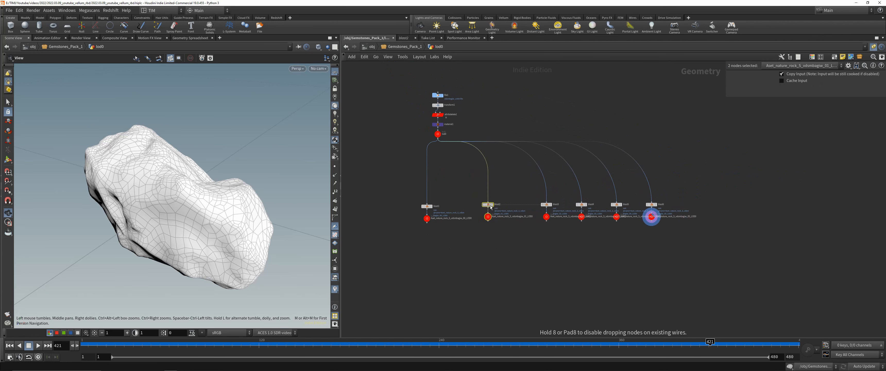
- Display the Aset_nature_rock_S_vdsmbagiw_00_LOD0 null and examine the rock's mesh and node information
click(426, 218)
key(r)
key(space+f)
drag(233, 184, 286, 298)
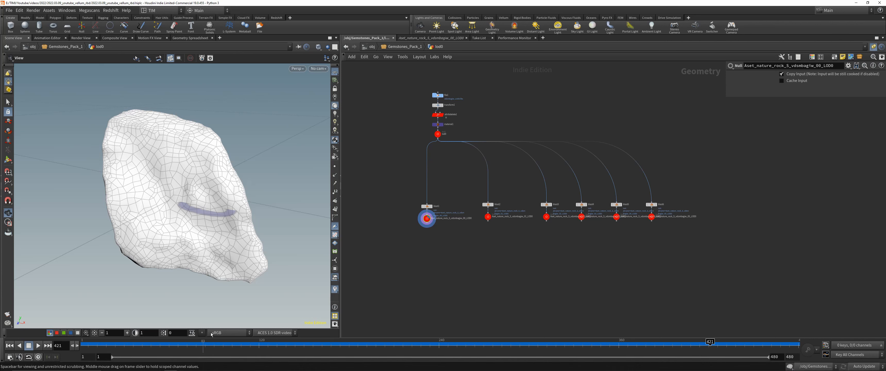
drag(202, 207, 220, 190)
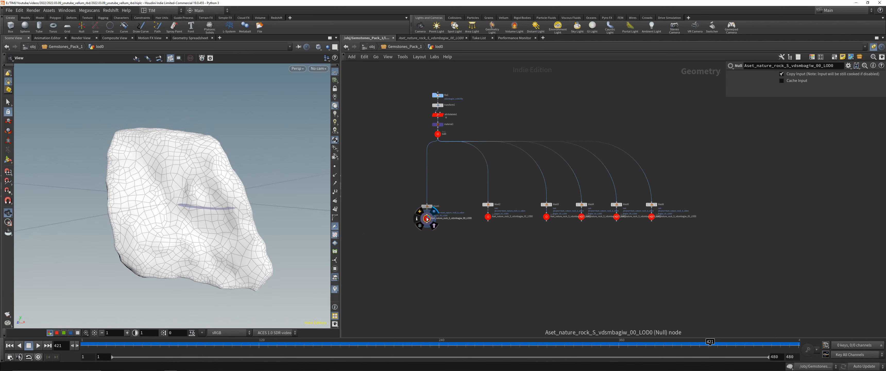
middle_click(426, 218)
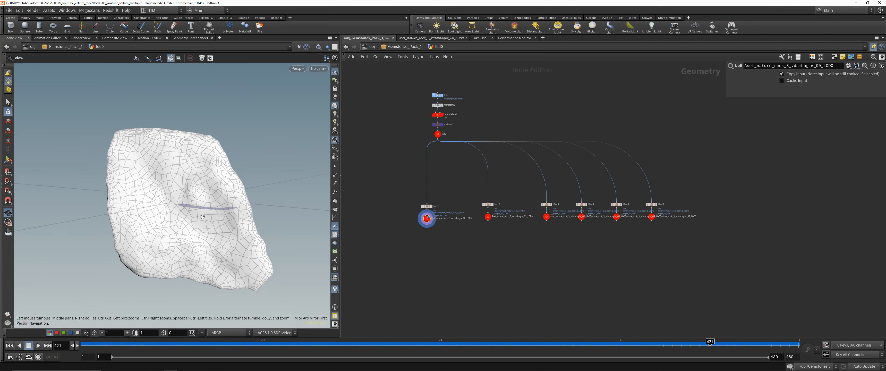
drag(202, 217, 220, 229)
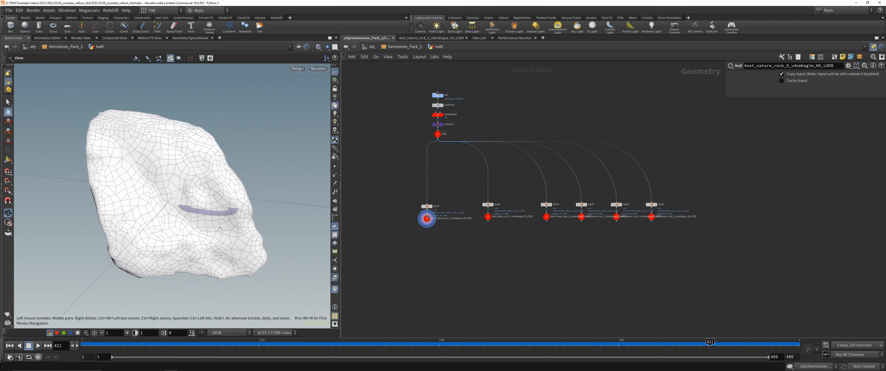
- Switch to Quixel Bridge, review the LOD options in the model export settings, and return to Houdini
click(190, 365)
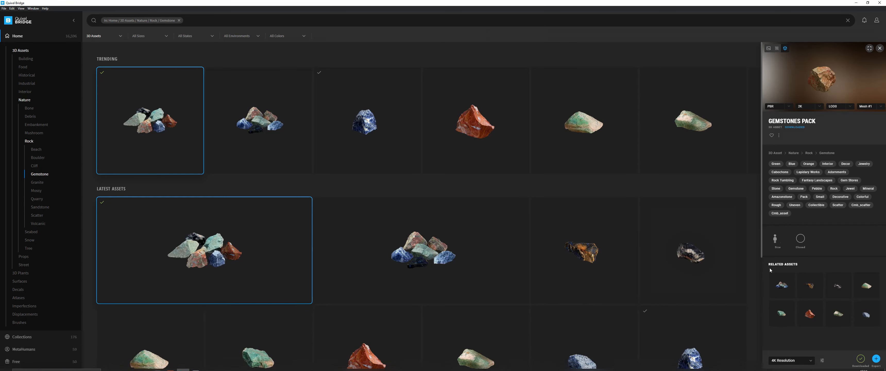
click(822, 359)
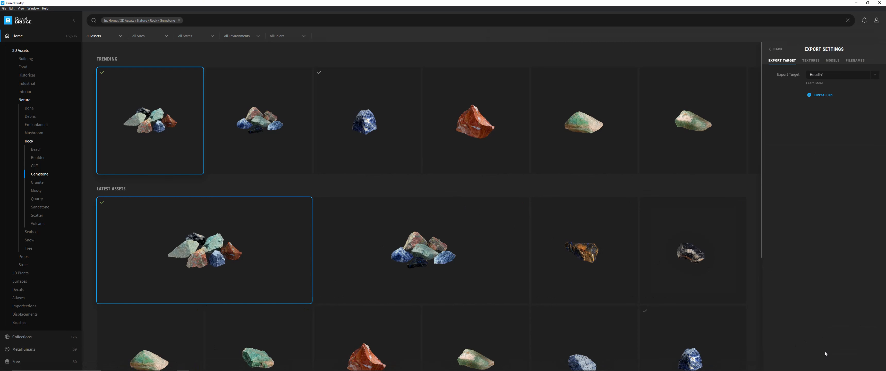
click(831, 62)
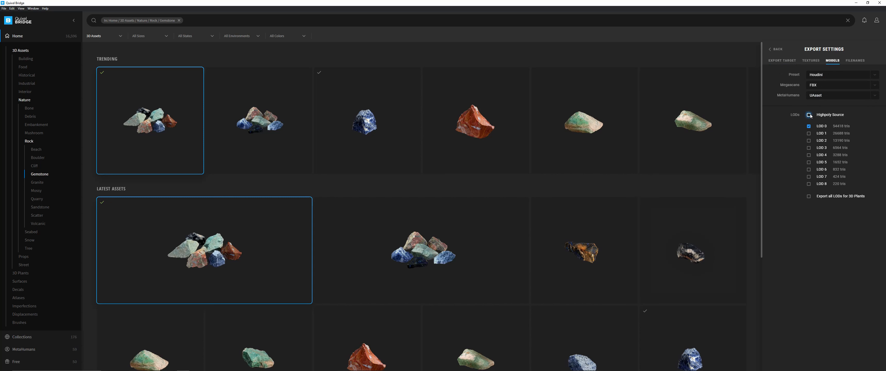
click(851, 4)
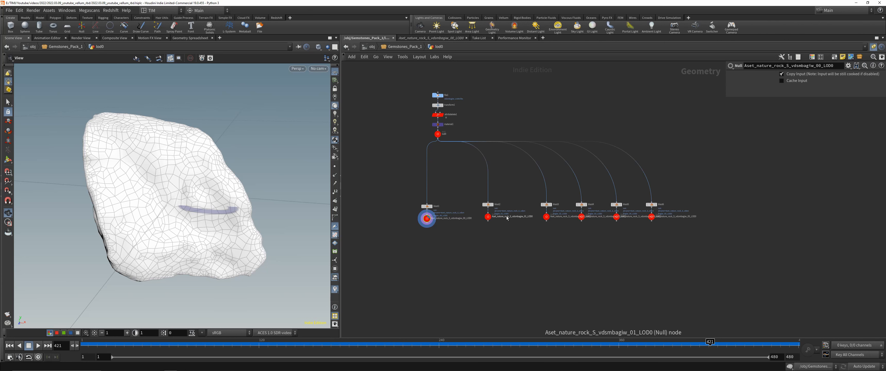
- Display the lod0 null above the blast nodes and examine all the rocks together
scroll(463, 227, up, 4)
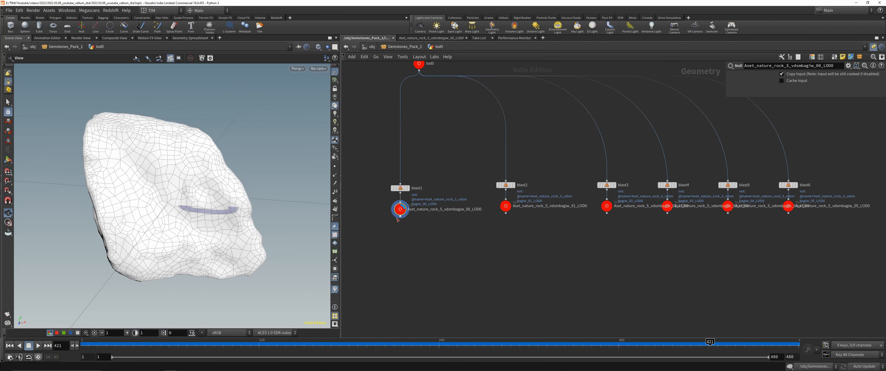
scroll(417, 227, down, 3)
middle_drag(440, 133, 432, 186)
click(409, 172)
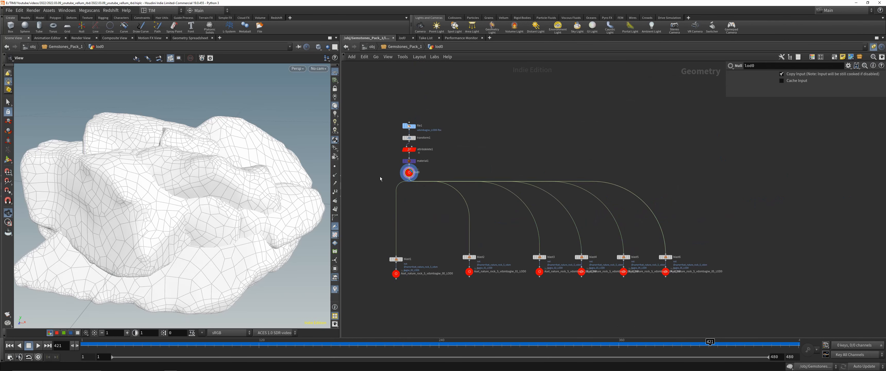
key(space+g)
mouse_move(208, 174)
mouse_down()
mouse_move(236, 167)
mouse_move(149, 156)
mouse_move(93, 167)
mouse_move(223, 178)
mouse_up()
- Display the output nulls of the six blast branches one after another to examine each separate rock
click(396, 274)
middle_drag(398, 275, 416, 235)
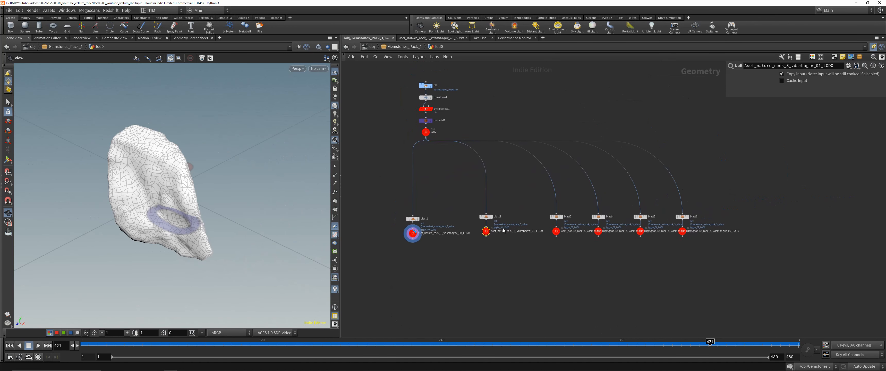
click(485, 231)
click(556, 231)
click(598, 230)
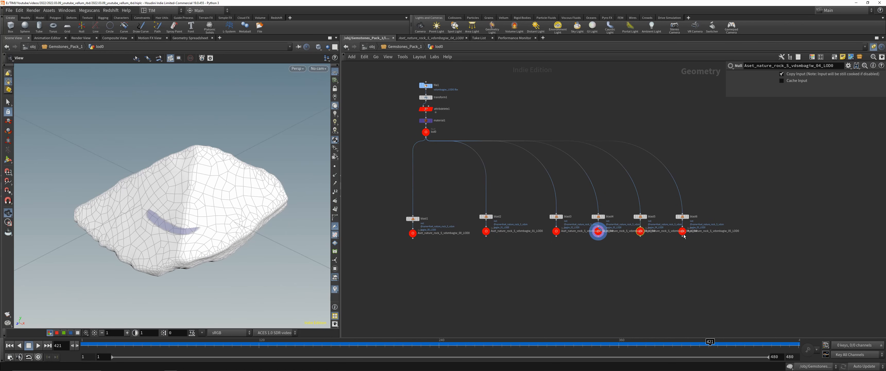
click(640, 231)
drag(659, 255, 726, 216)
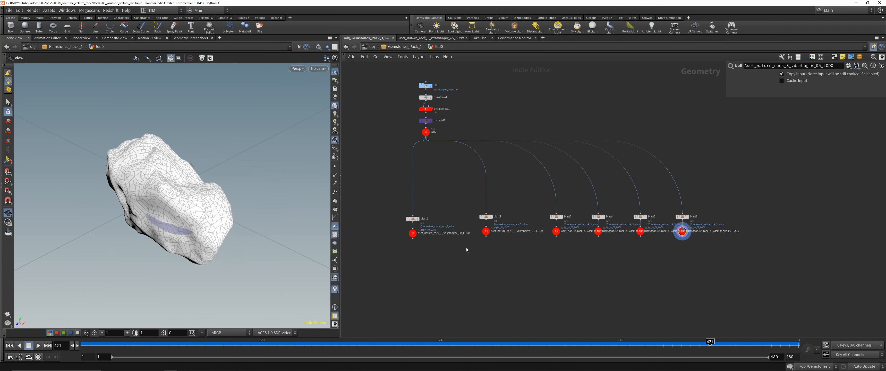
drag(396, 243, 420, 229)
drag(471, 248, 508, 230)
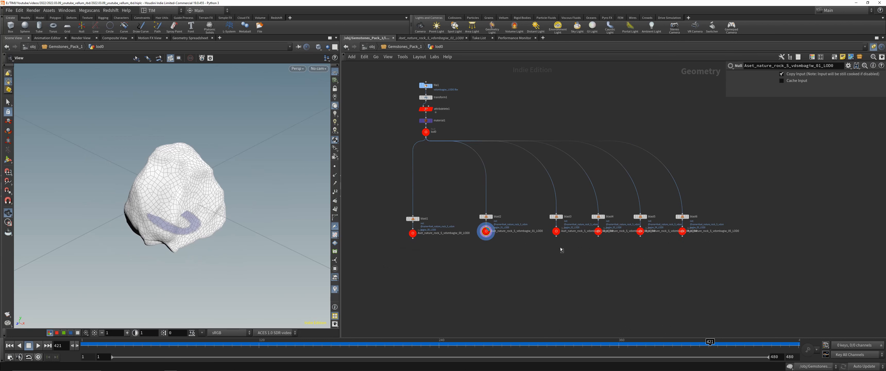
drag(548, 246, 564, 229)
drag(590, 246, 648, 230)
drag(664, 255, 688, 231)
drag(606, 264, 605, 265)
- Return to the object level and open the lod0 geometry network inside Gemstones_Pack_0
click(372, 46)
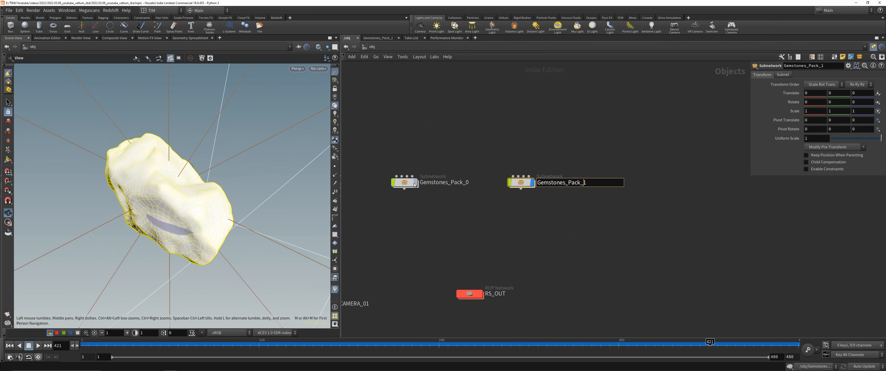
double_click(404, 181)
double_click(545, 272)
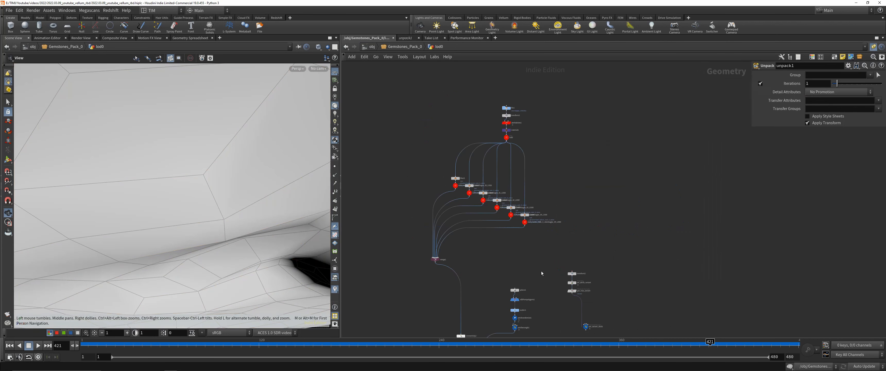
key(g)
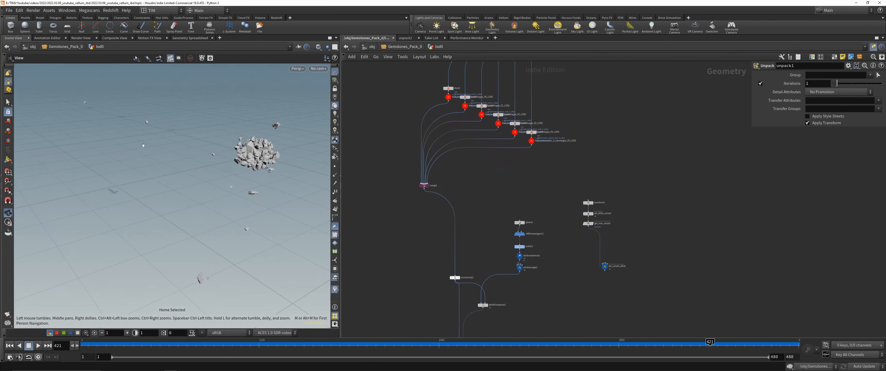
right_drag(201, 163, 203, 177)
- Display the merge1 node that combines the six rocks and frame its geometry in the viewport
click(424, 186)
key(r)
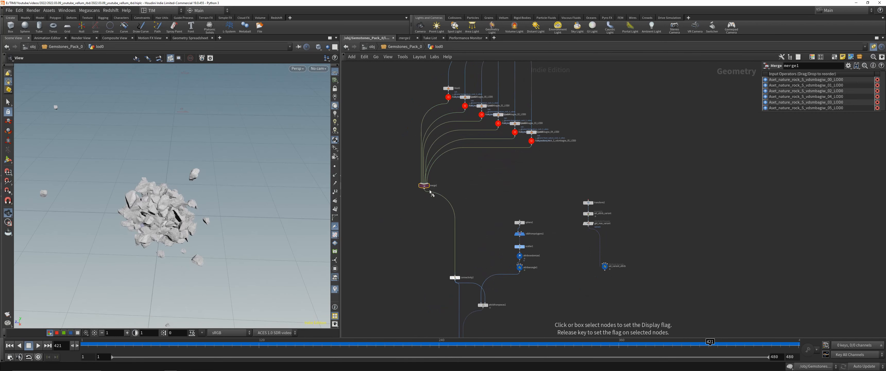
key(g)
drag(213, 202, 170, 208)
scroll(437, 177, up, 1)
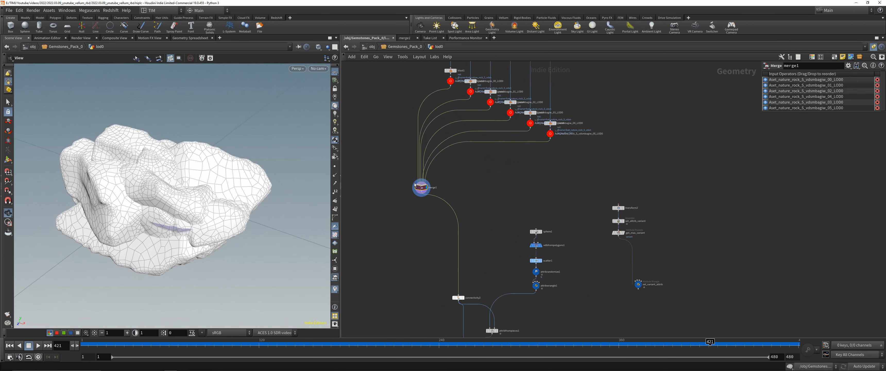
- Reposition merge1 below the rock nulls and move connectivity2 closer to it in the network
drag(421, 187, 453, 192)
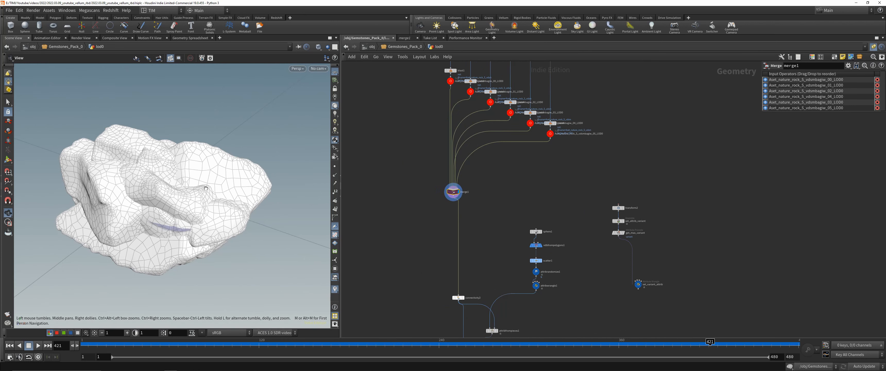
middle_drag(469, 228, 479, 141)
scroll(470, 199, up, 3)
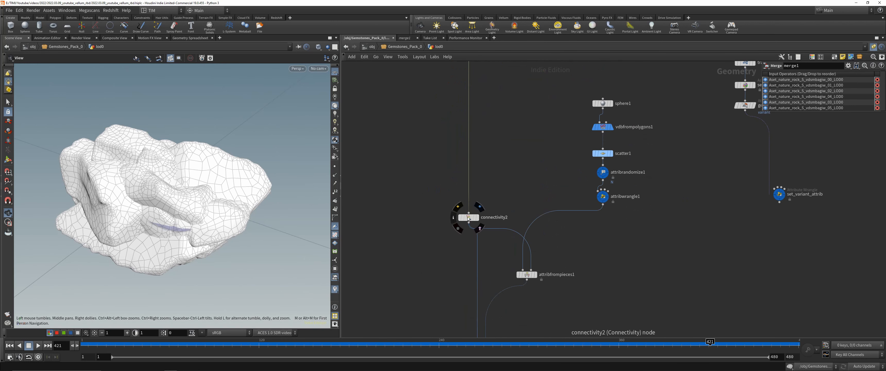
drag(467, 217, 454, 184)
scroll(470, 164, down, 4)
- Display the connectivity2 node and examine its primitive attributes in the Geometry Spreadsheet
click(464, 174)
key(r)
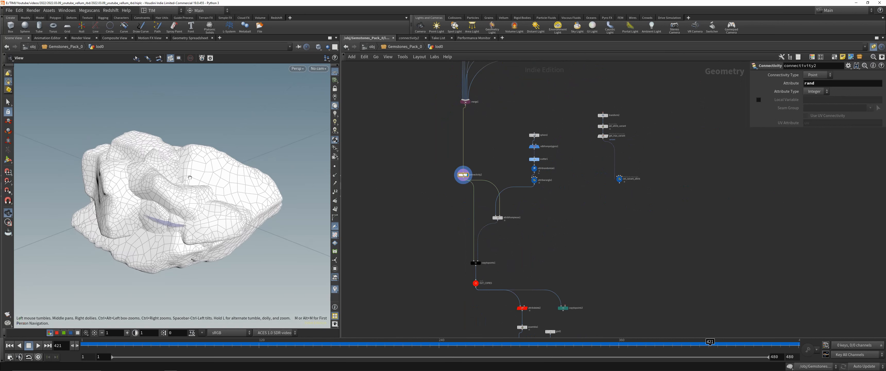
click(190, 38)
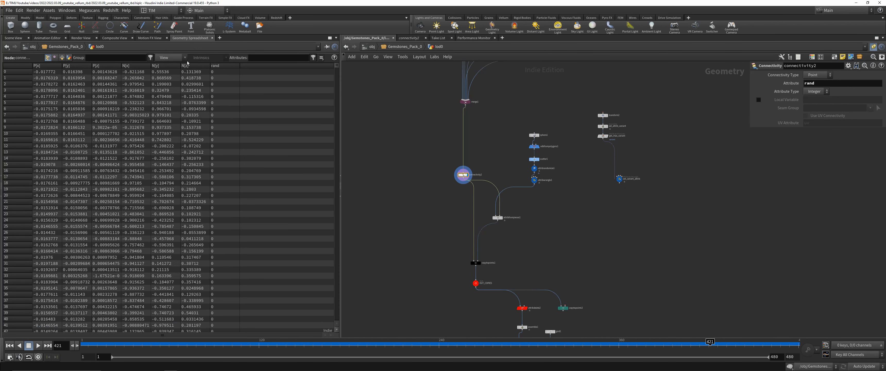
click(63, 57)
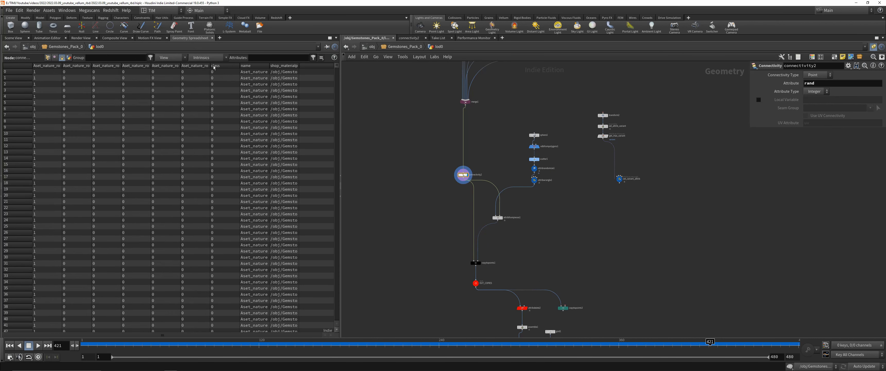
- Show only the class attribute in the Geometry Spreadsheet for connectivity2, sort by it and look through its values
click(171, 59)
click(175, 98)
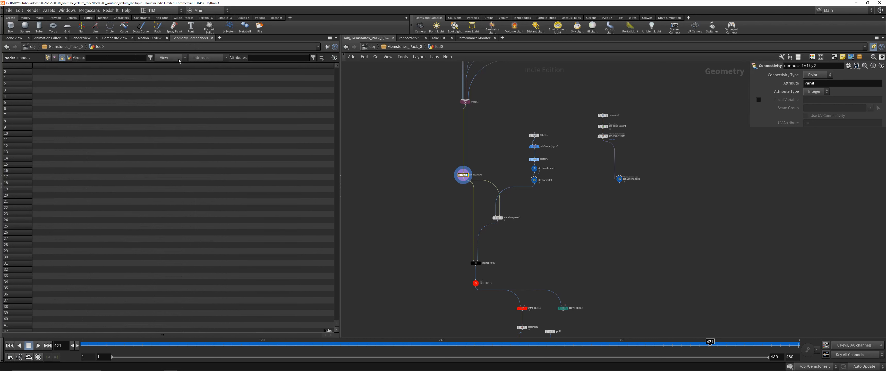
click(169, 58)
click(167, 167)
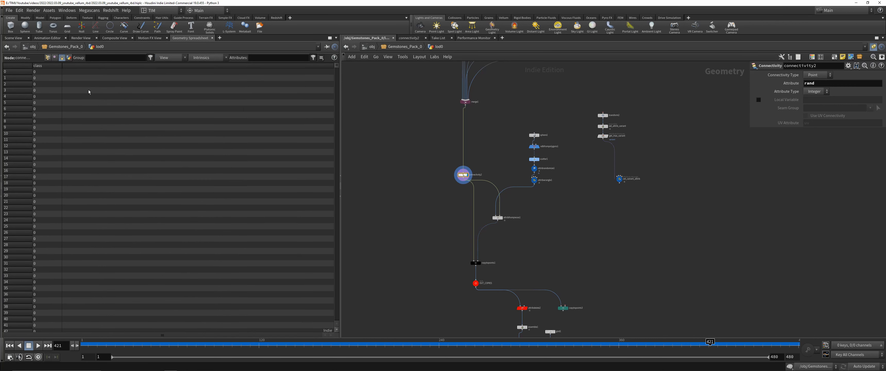
click(36, 68)
click(37, 67)
drag(336, 66, 337, 103)
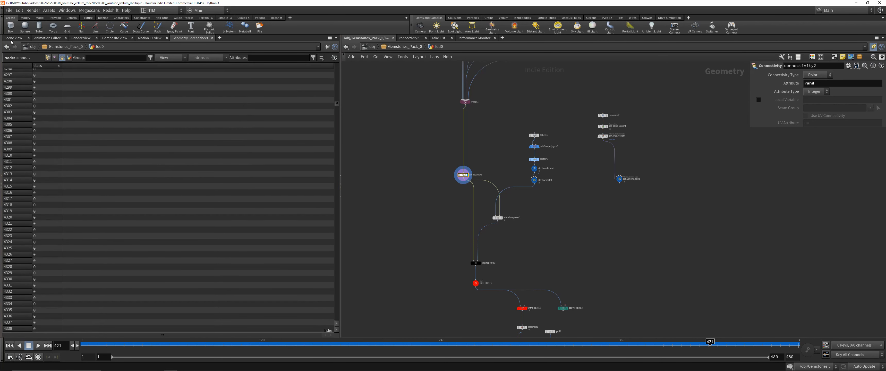
- Return to the scene view and visualize connectivity2's class attribute as colors on the rocks
click(13, 38)
scroll(447, 177, up, 5)
click(440, 177)
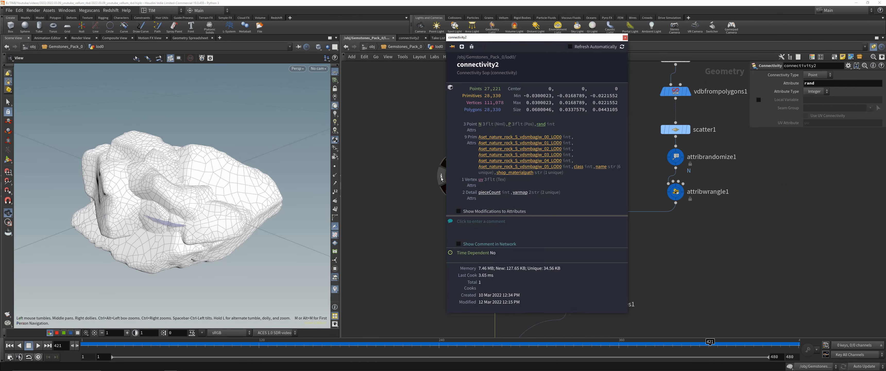
click(577, 166)
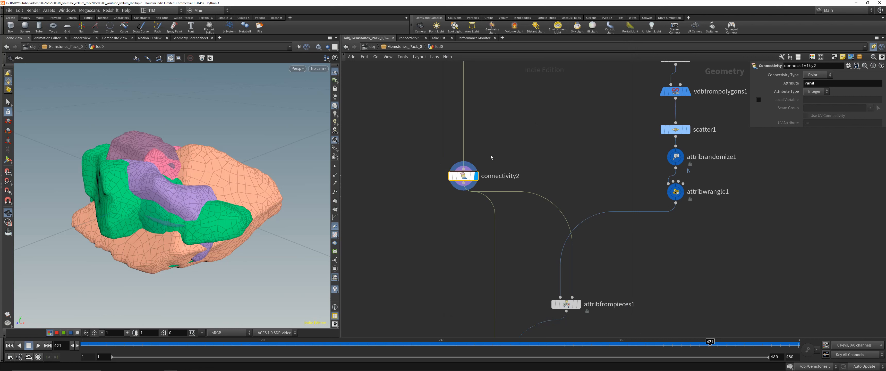
drag(186, 193, 195, 176)
- Select the attribfrompieces1 node below connectivity2 and display its output
scroll(530, 235, down, 3)
middle_drag(617, 263, 596, 224)
scroll(521, 250, up, 3)
drag(490, 189, 638, 285)
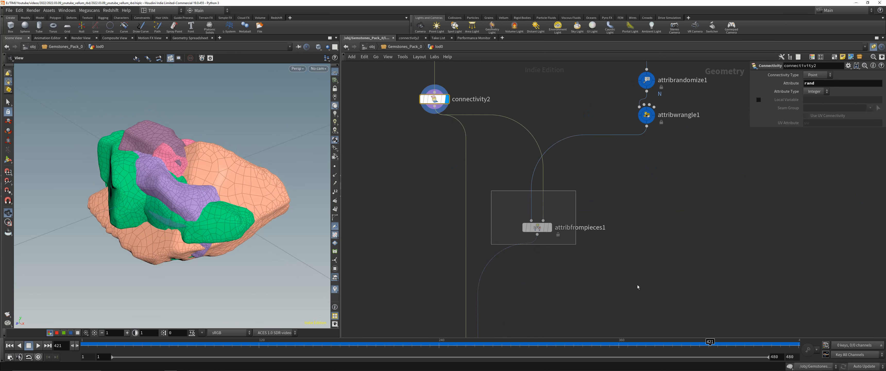
key(r)
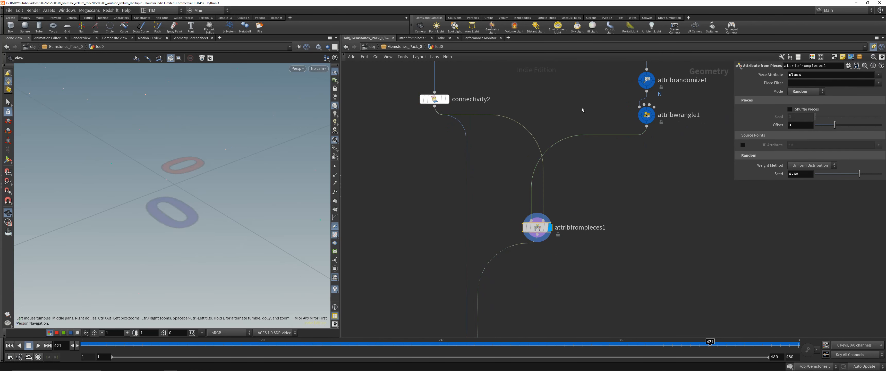
- Display the copytopoints1 node, then frame and orbit around its scattered rock copies
scroll(705, 182, down, 3)
middle_drag(732, 200, 661, 134)
drag(382, 223, 537, 263)
key(r)
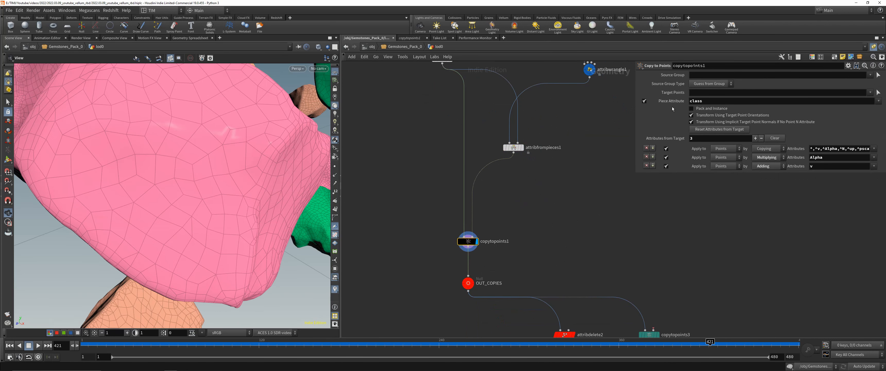
key(g)
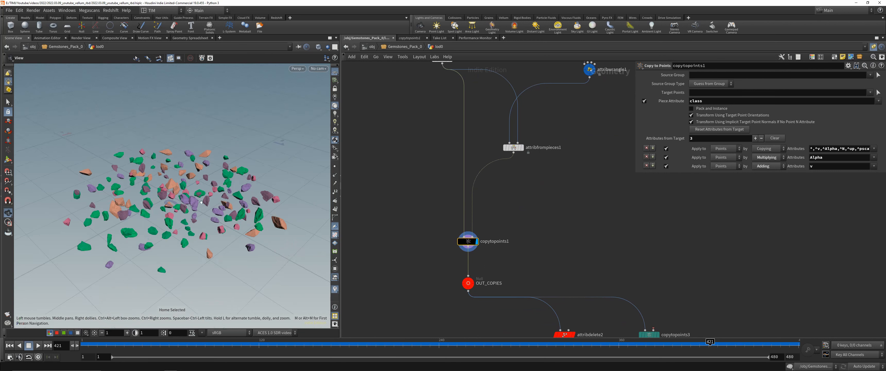
drag(194, 240, 163, 165)
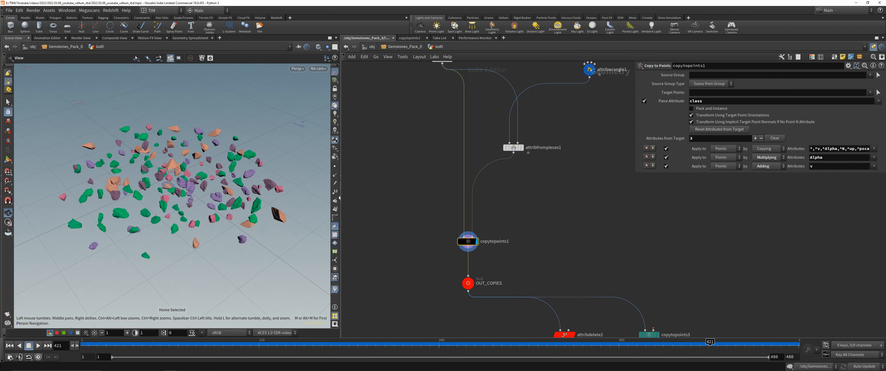
- Select the set_variant_attrib wrangle beside the scatter branch and review its VEX code
scroll(551, 183, down, 3)
middle_drag(544, 184, 443, 287)
middle_drag(550, 241, 561, 204)
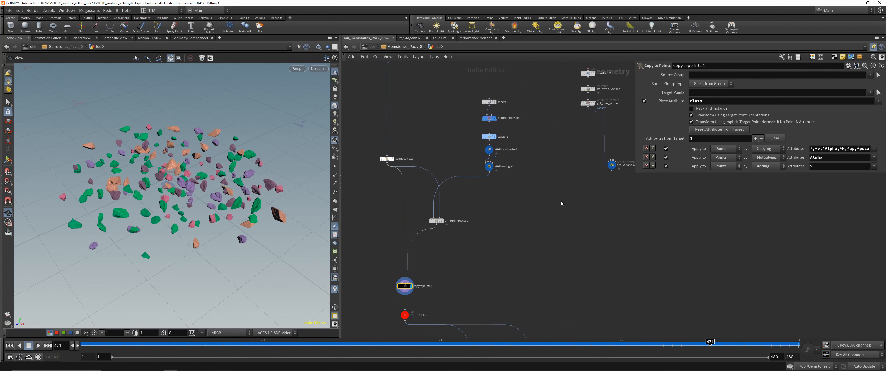
scroll(445, 231, up, 2)
drag(401, 202, 479, 251)
middle_drag(623, 168, 518, 233)
drag(517, 233, 607, 177)
scroll(640, 155, down, 1)
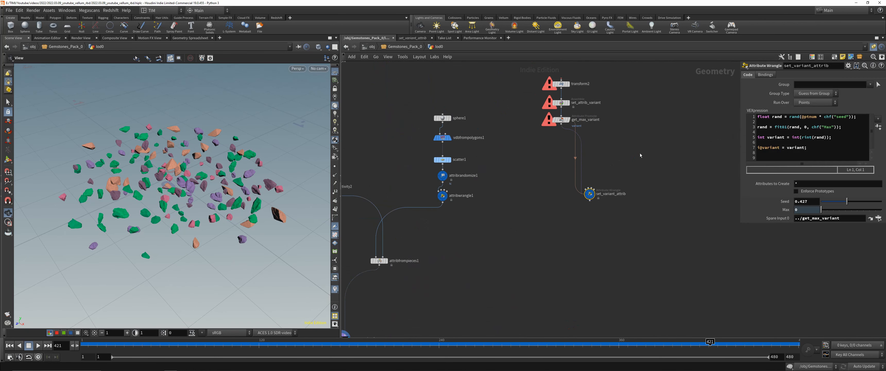
- Compare the settings of the get_max_variant, set_attrib_variant and set_variant_attrib nodes
middle_drag(640, 155, 581, 222)
drag(484, 198, 522, 184)
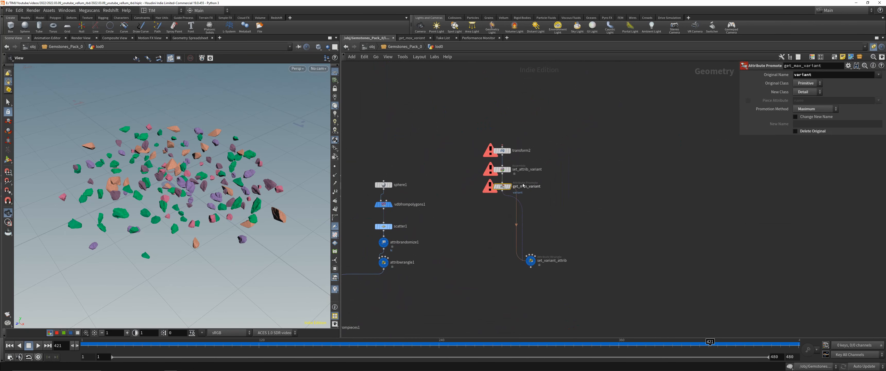
scroll(523, 184, up, 2)
scroll(522, 183, down, 1)
drag(486, 236, 617, 304)
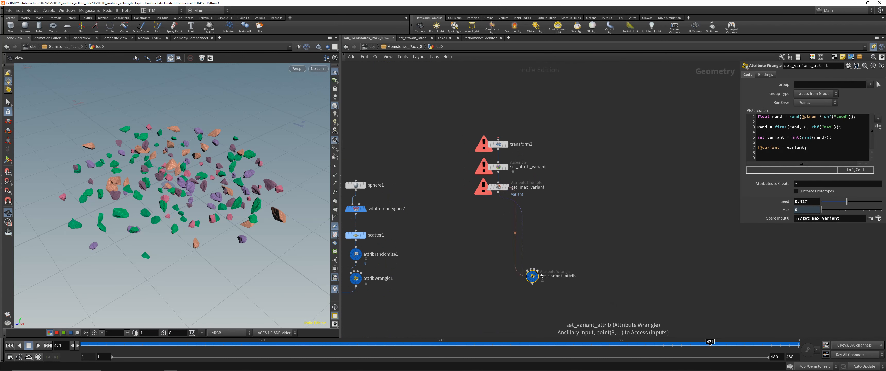
click(480, 169)
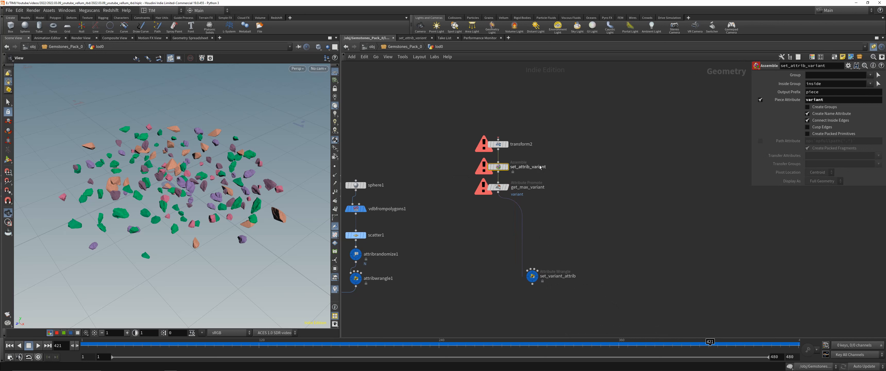
scroll(540, 168, up, 1)
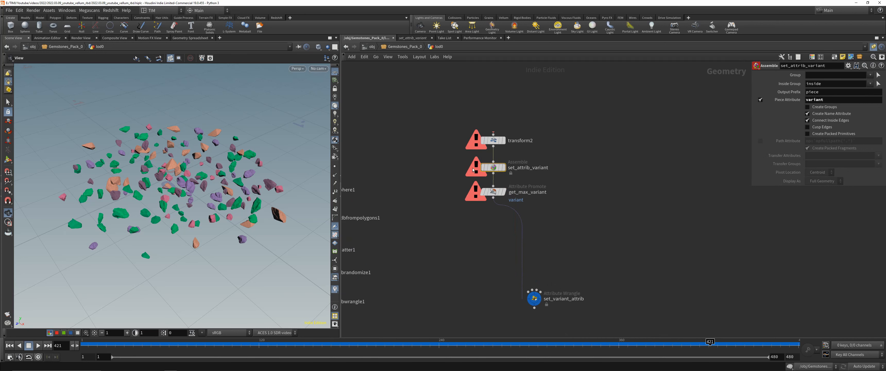
mouse_move(481, 168)
scroll(491, 168, down, 2)
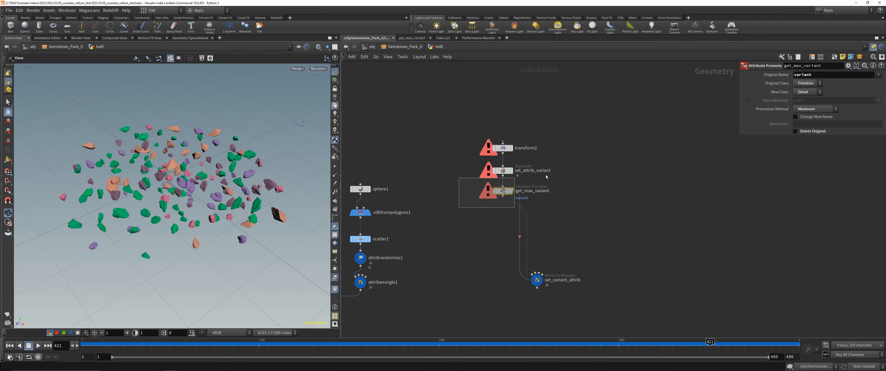
click(536, 279)
scroll(638, 197, down, 5)
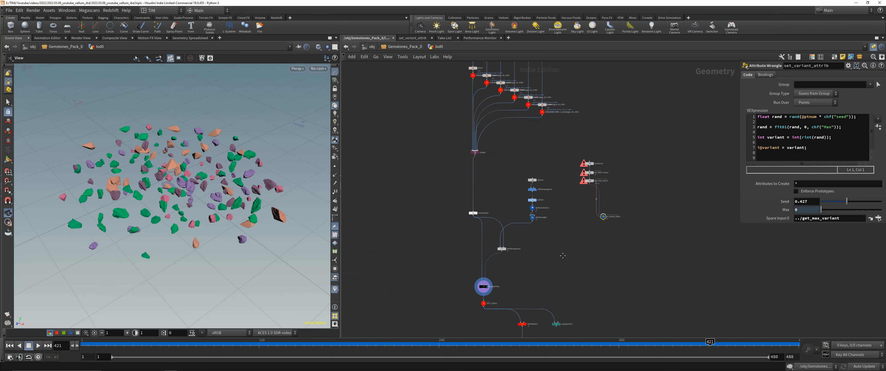
- Select attribfrompieces1 and review its piece attribute and random mode settings
middle_drag(561, 253, 551, 220)
scroll(482, 223, up, 4)
click(496, 219)
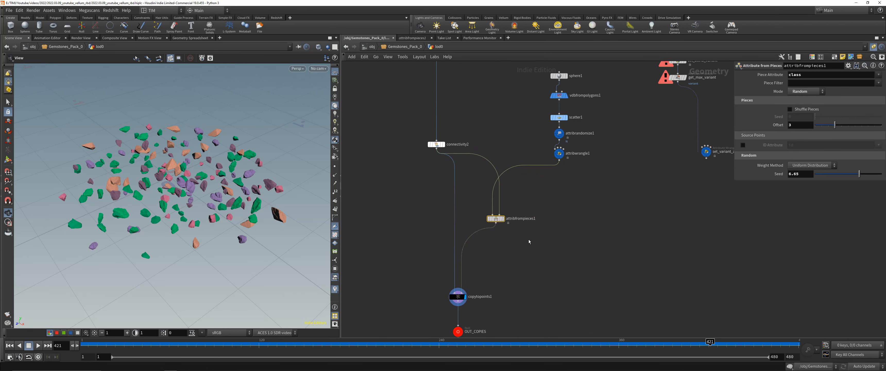
- Display OUT_COPIES and attribdelete2 in turn, reviewing which attributes are deleted
scroll(501, 253, down, 3)
middle_drag(504, 307, 476, 195)
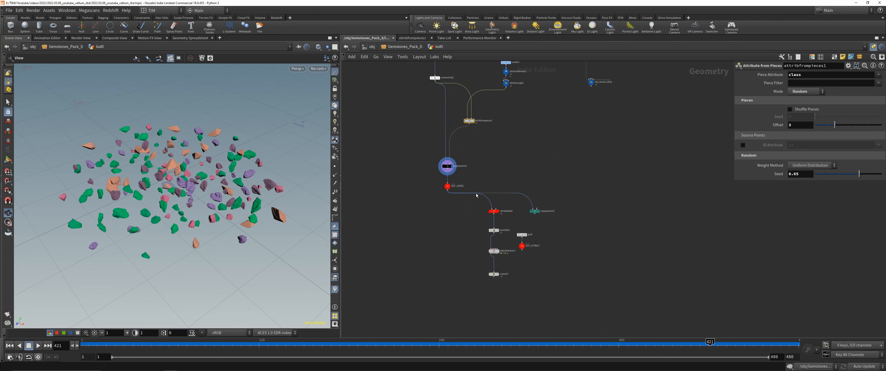
scroll(474, 197, up, 2)
scroll(461, 211, up, 2)
click(423, 172)
key(r)
click(520, 223)
key(r)
middle_drag(541, 245, 491, 201)
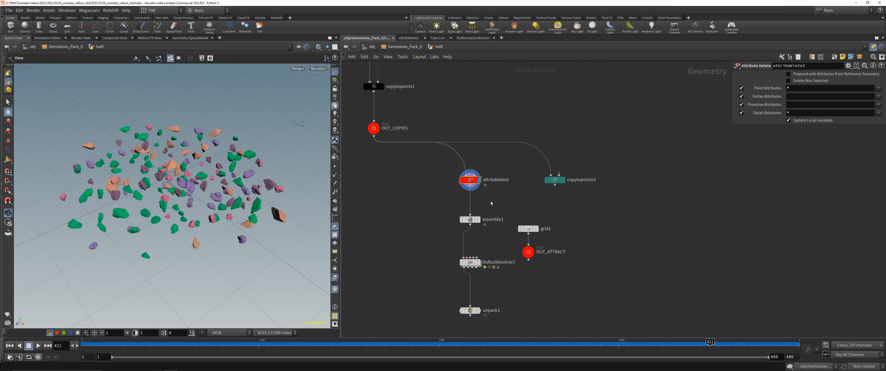
- Display the assemble1 node with its packed pieces, followed by the rbdbulletsolver1 simulation
drag(421, 224, 486, 211)
key(r)
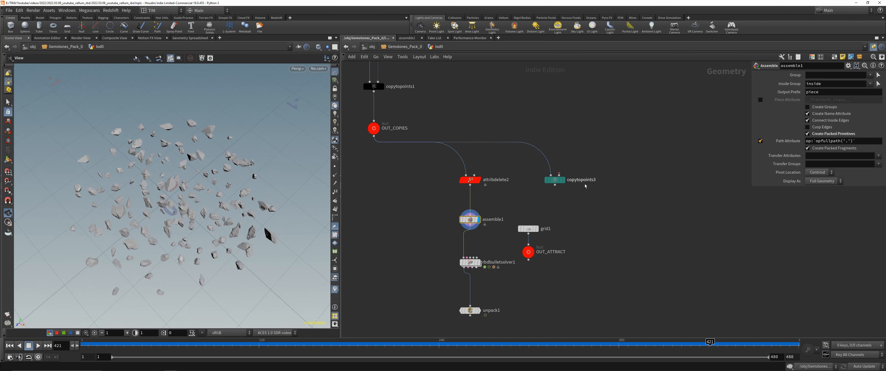
middle_drag(478, 289, 489, 234)
click(481, 207)
key(r)
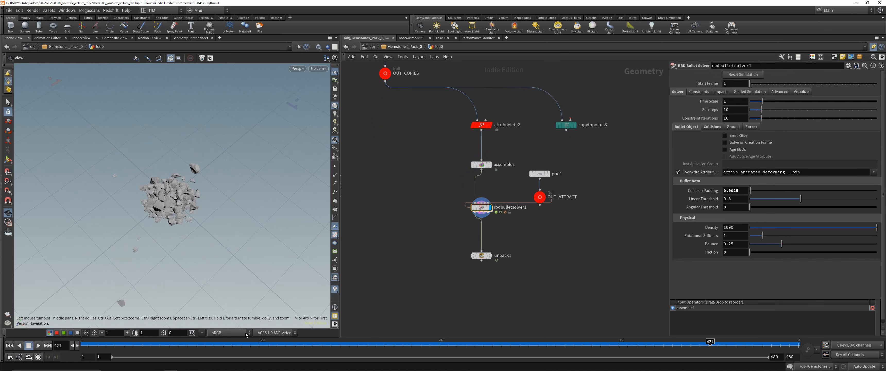
- Scrub the rigid body simulation to frame 157 and inspect the clustered rocks up close
drag(242, 344, 146, 345)
drag(689, 315, 314, 330)
drag(220, 206, 179, 185)
right_drag(179, 185, 209, 206)
drag(210, 206, 241, 175)
middle_drag(516, 224, 493, 227)
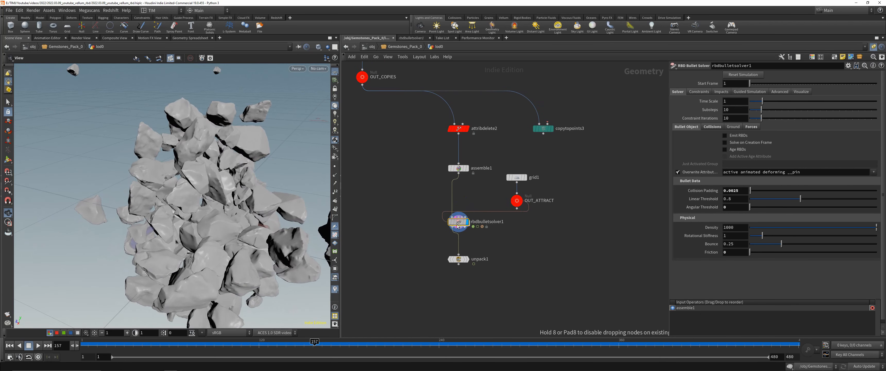
- Open the forces network inside rbdbulletsolver1 and review the popattract1 node wired into PRESOLVE
double_click(470, 226)
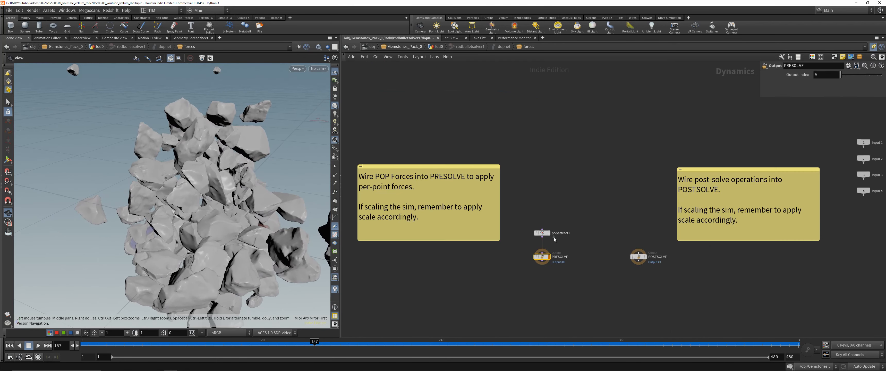
drag(455, 157, 642, 220)
scroll(613, 229, down, 4)
middle_drag(630, 237, 597, 232)
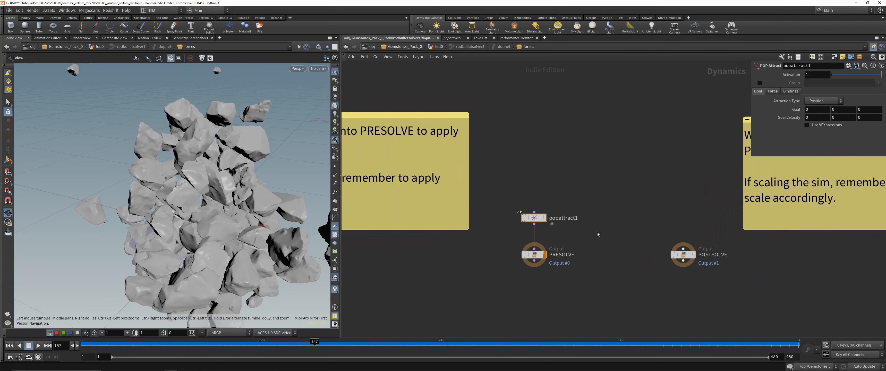
- Return to the lod0 network and frame the points of the scatter1 node in the viewport
key(u)
key(u)
key(u)
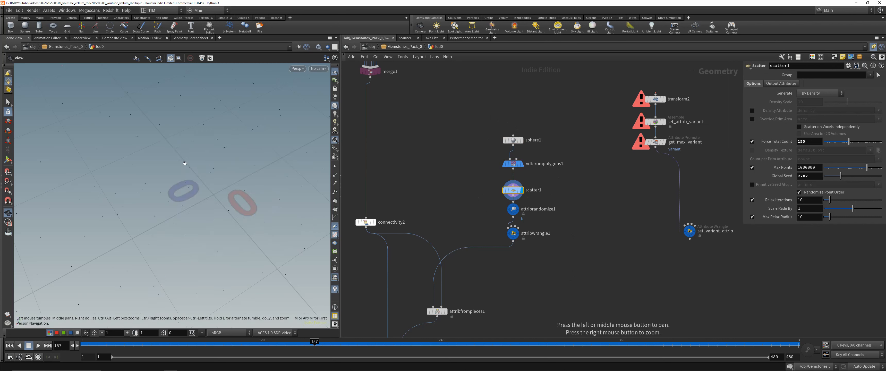
key(g)
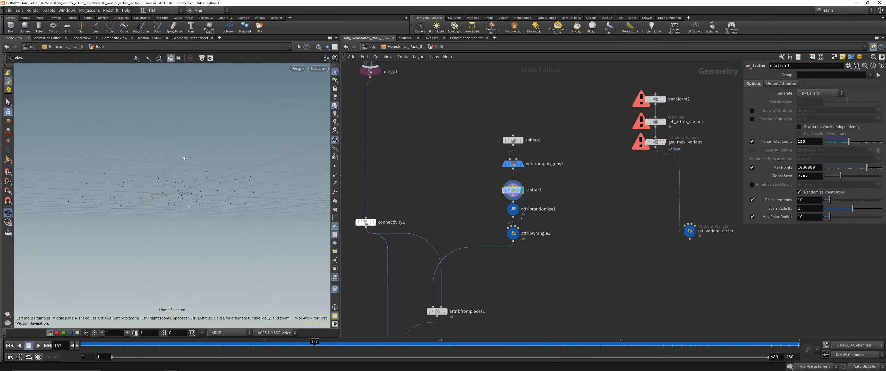
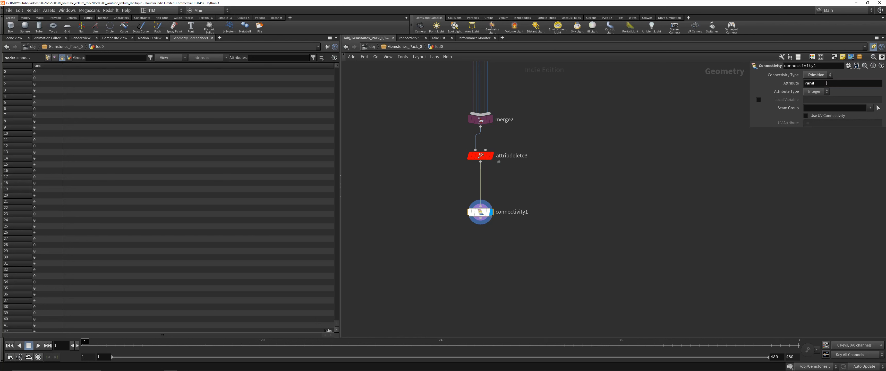
- Set connectivity1's output attribute to class and switch back to the scene view
double_click(825, 87)
text(class)
key(Return)
click(14, 38)
- Add a Sphere node beside the merge2 branch and view it in the viewport
scroll(544, 192, down, 4)
key(Tab)
text(sphere)
key(Return)
right_drag(190, 190, 185, 195)
drag(186, 194, 221, 182)
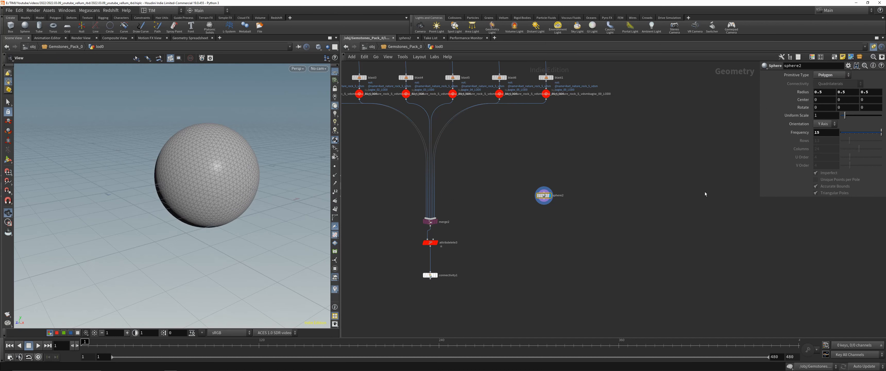
scroll(705, 194, up, 2)
drag(509, 196, 537, 181)
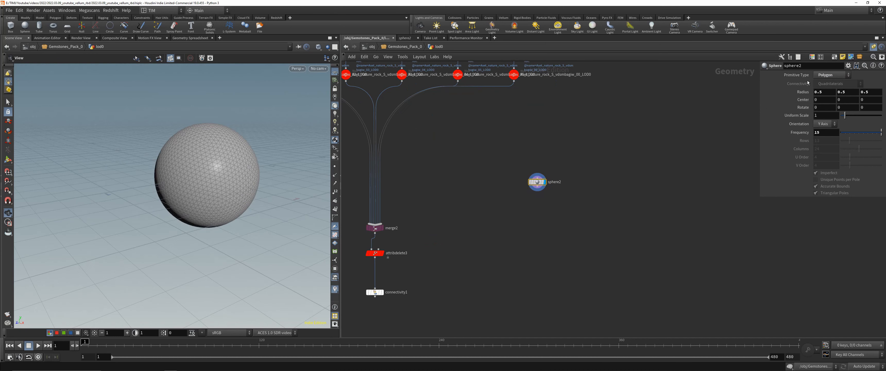
- Set the new sphere's primitive type to Polygon
click(840, 77)
click(831, 89)
middle_drag(223, 138, 209, 152)
right_drag(209, 153, 209, 178)
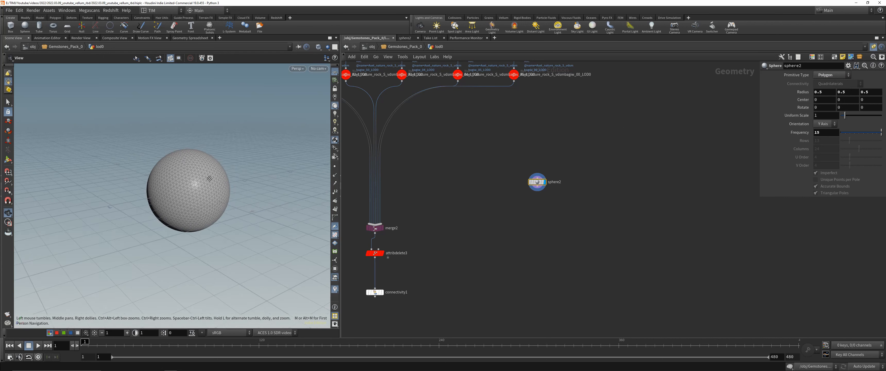
drag(209, 179, 208, 183)
- Display the original sphere in the older branch for reference, and return the display to sphere2
middle_drag(451, 259, 543, 212)
scroll(543, 212, down, 4)
middle_drag(381, 233, 539, 204)
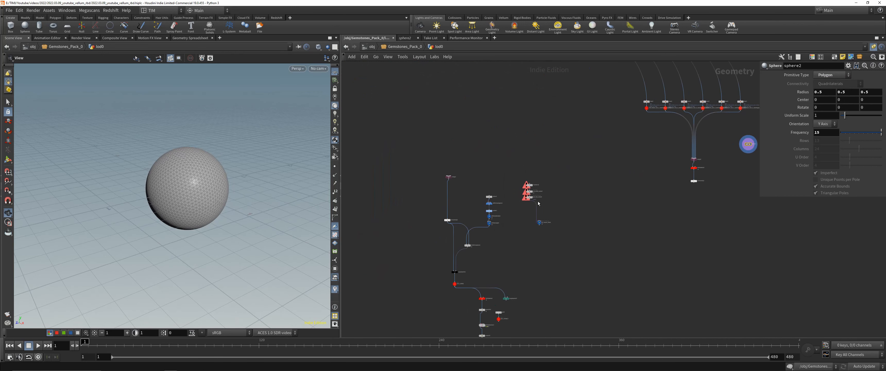
drag(473, 188, 513, 203)
key(r)
middle_drag(757, 146, 613, 163)
scroll(619, 161, up, 4)
drag(541, 169, 616, 204)
key(r)
- Flatten sphere2 by setting its Y radius to 0.25
scroll(575, 185, up, 3)
double_click(845, 92)
text(0.25)
key(Return)
drag(196, 206, 193, 195)
scroll(193, 193, up, 2)
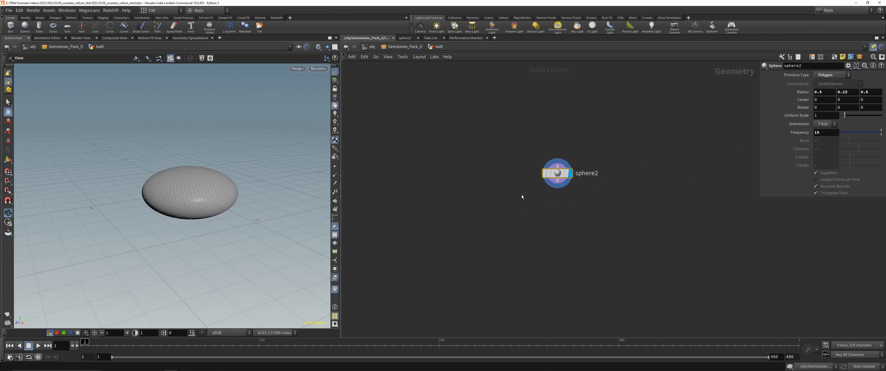
click(195, 365)
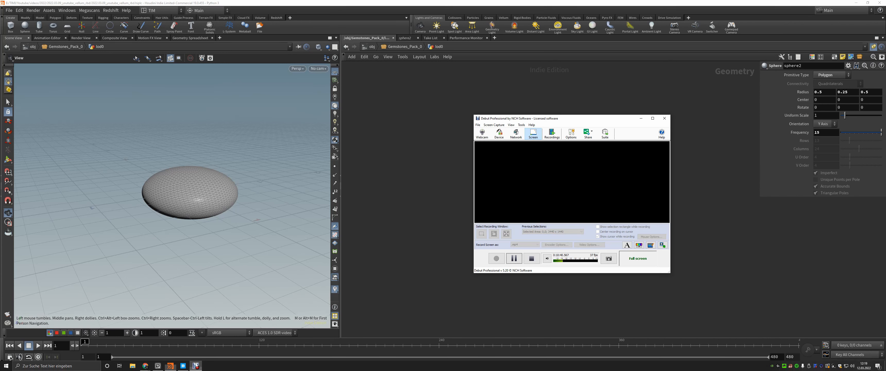
- Add a VDB from Polygons node below sphere2, connected to the sphere's output
click(437, 255)
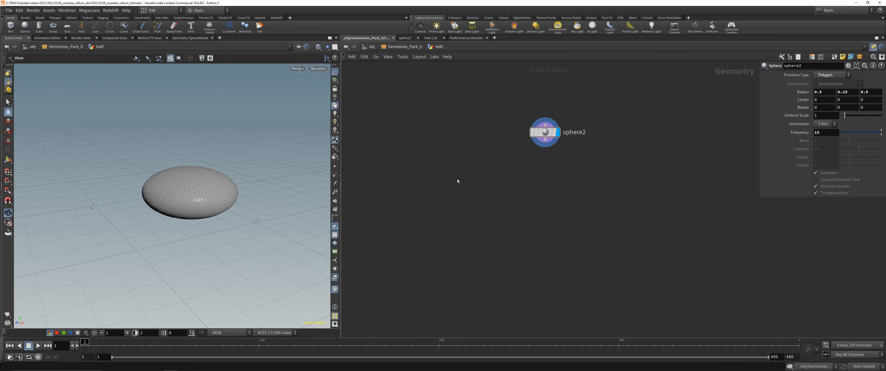
drag(457, 179, 657, 96)
key(Tab)
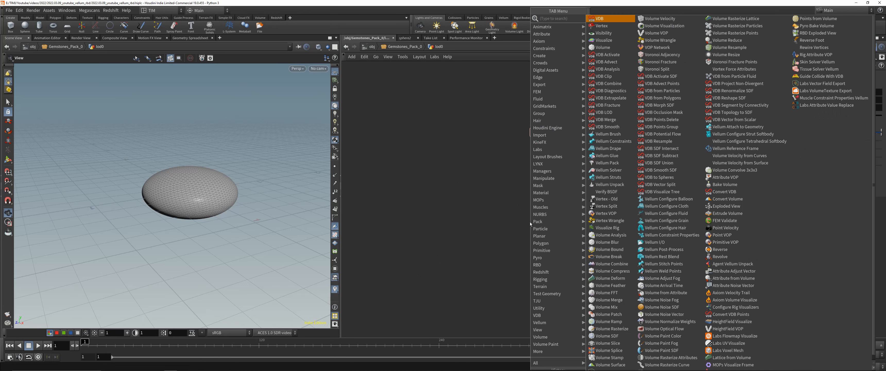
text(vdf)
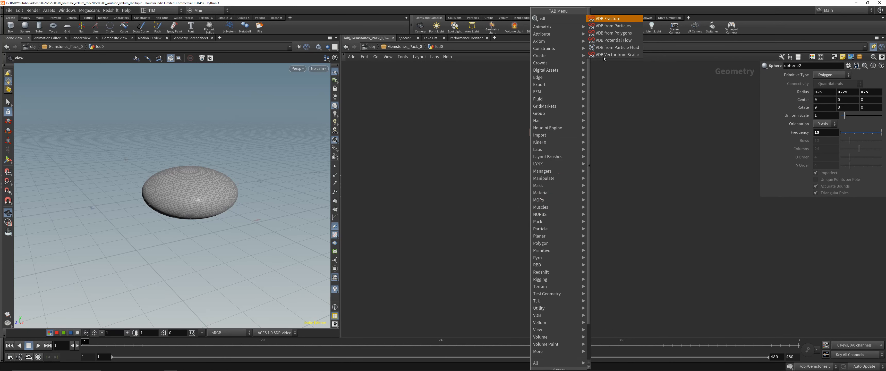
click(610, 33)
click(541, 184)
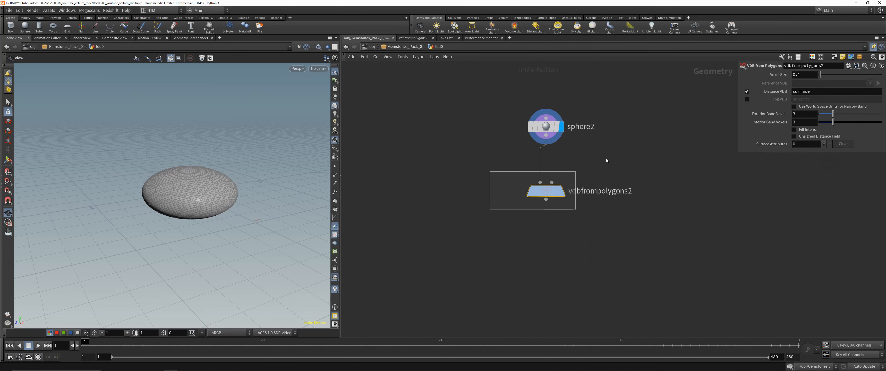
scroll(677, 104, up, 2)
- Switch the VDB output from distance to a density fog volume, set the voxel size to 0.01, and inspect the node's info
click(747, 91)
click(746, 99)
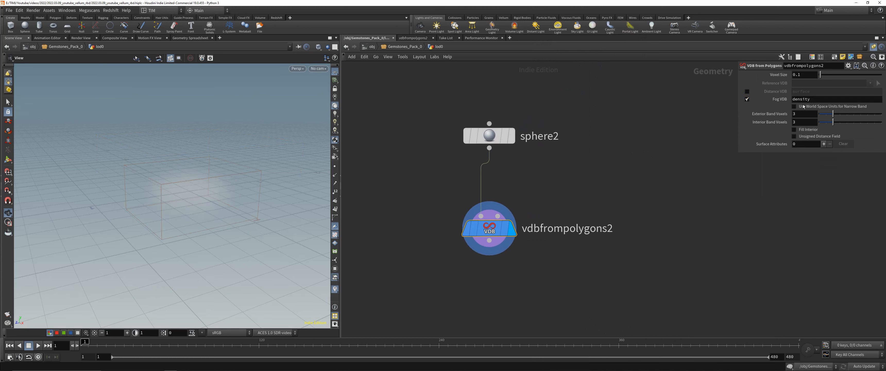
click(803, 74)
text(0.01)
key(Return)
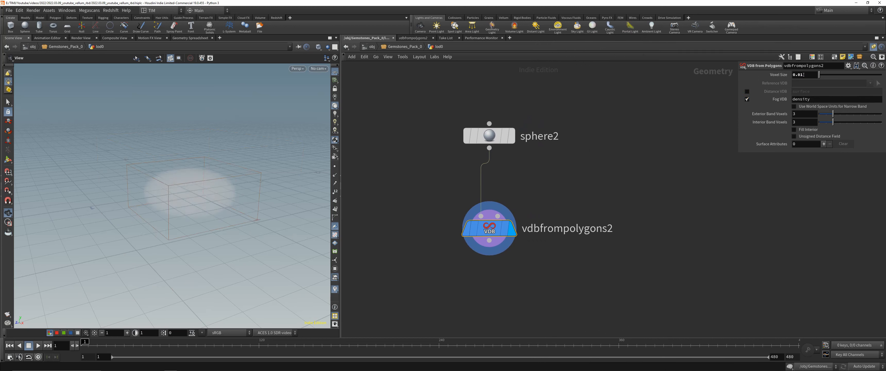
middle_click(488, 233)
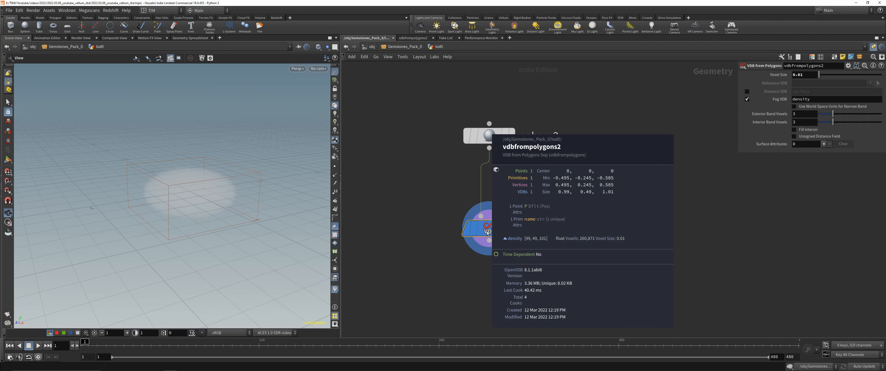
- Flatten sphere2 further by setting its Y radius to 0.15
alt+drag(210, 210, 211, 179)
scroll(210, 179, up, 3)
drag(449, 91, 525, 154)
click(851, 92)
key(BackSpace)
text(15)
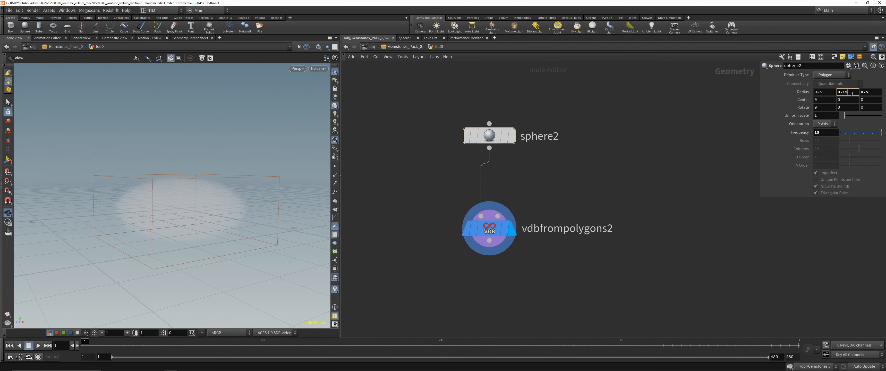
key(Return)
drag(203, 179, 220, 241)
scroll(455, 206, down, 5)
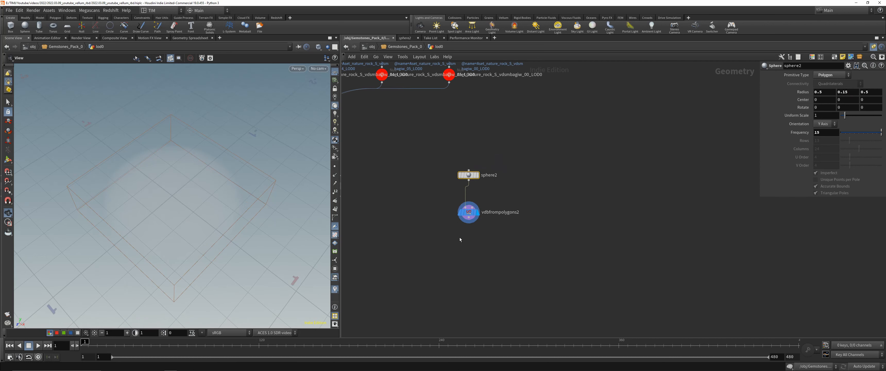
- Add a Scatter node below vdbfrompolygons2 and display its points in the viewport
drag(411, 258, 523, 185)
middle_drag(519, 214, 613, 164)
scroll(650, 147, up, 2)
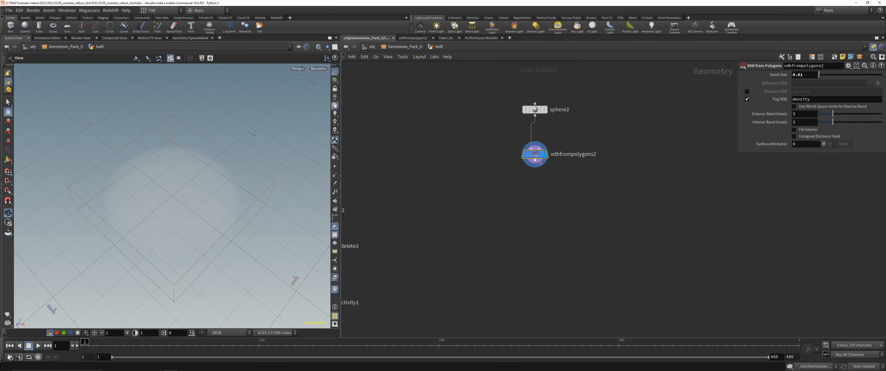
key(Tab)
text(sca)
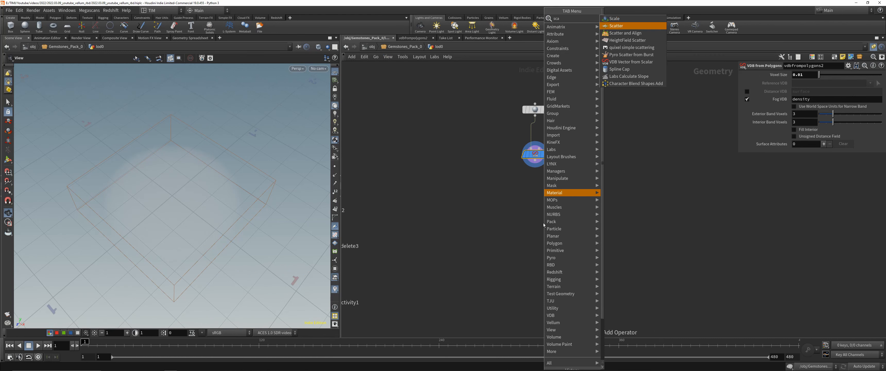
key(Escape)
key(Return)
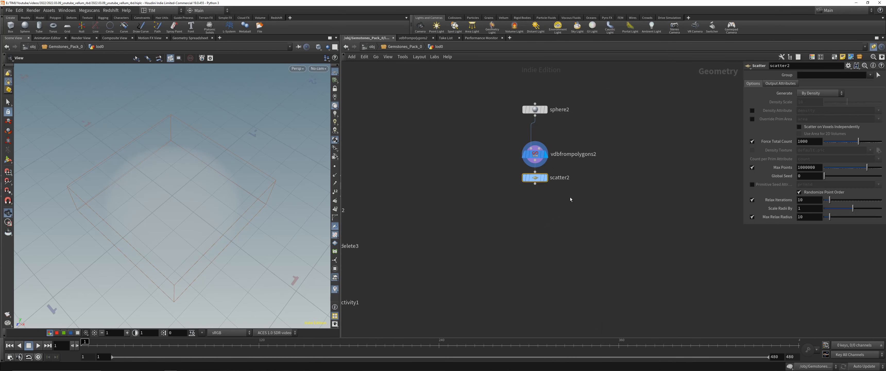
click(545, 178)
drag(538, 185, 539, 203)
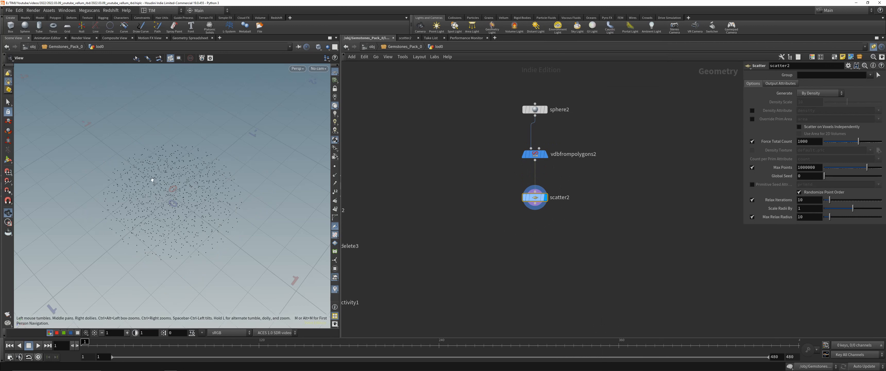
- Set the scatter's forced total count to 25 points
double_click(808, 141)
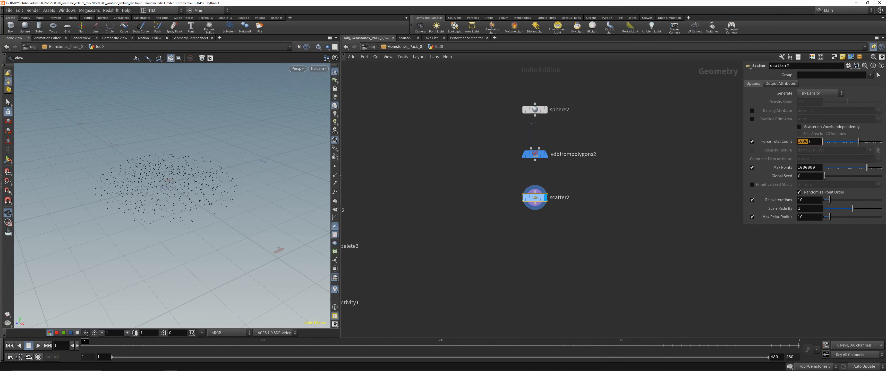
text(25)
key(Return)
scroll(490, 211, down, 3)
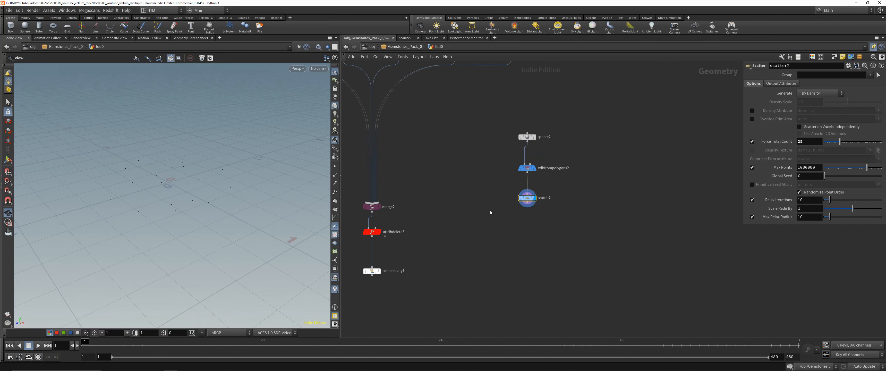
- Move the sphere, VDB and scatter nodes together lower in the network, beside the connectivity branch
drag(483, 215, 565, 123)
drag(531, 142, 548, 196)
click(544, 252)
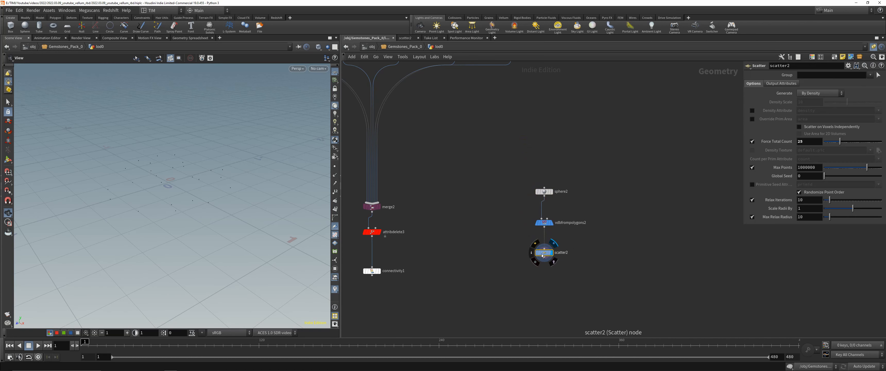
key(f)
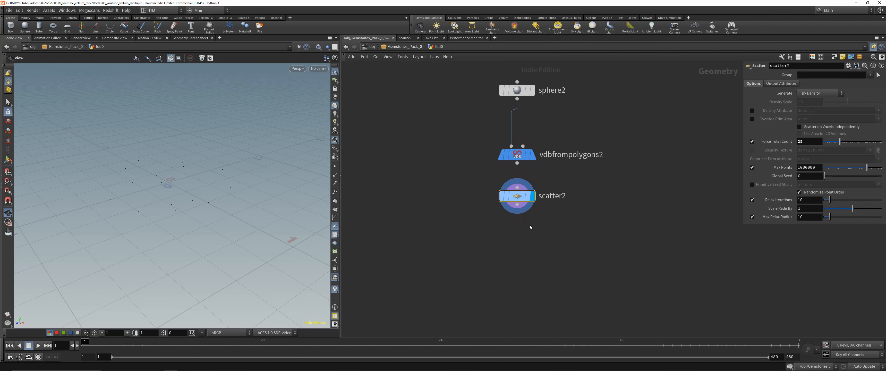
- Try 50 relax iterations on scatter2, and revert the parameter to its default
key(Tab)
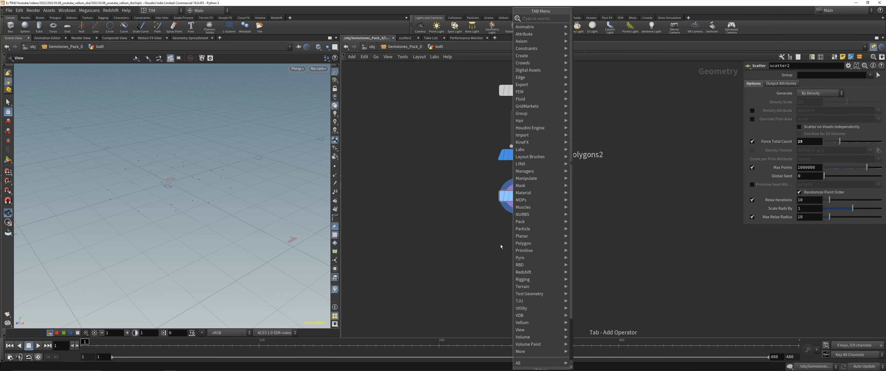
key(Escape)
double_click(807, 200)
text(50)
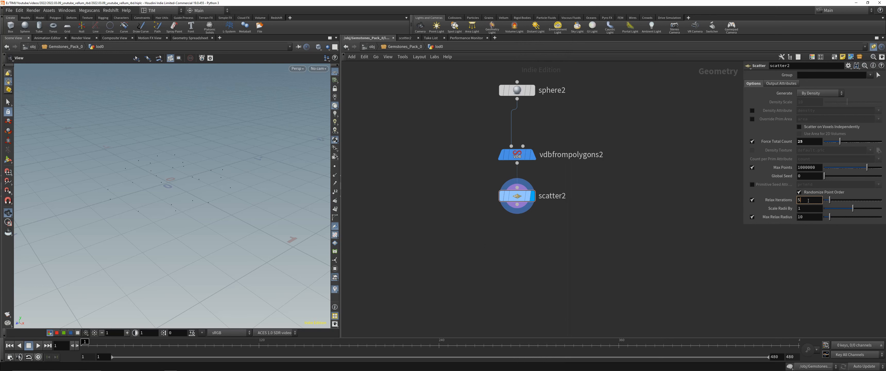
key(Return)
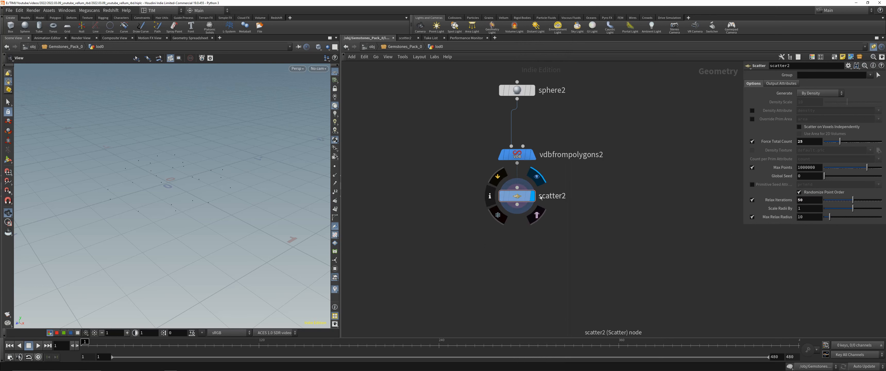
drag(852, 200, 838, 199)
ctrl+middle_click(779, 201)
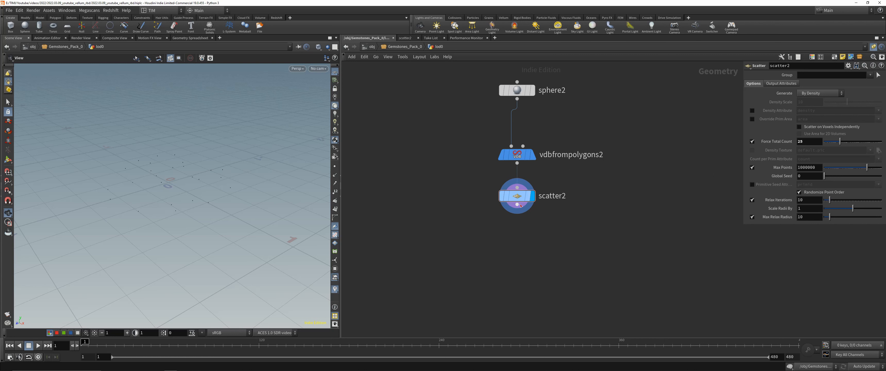
- Add an Attribute Randomize node after scatter2 and display its result
mouse_move(504, 198)
scroll(531, 229, down, 5)
scroll(513, 243, up, 3)
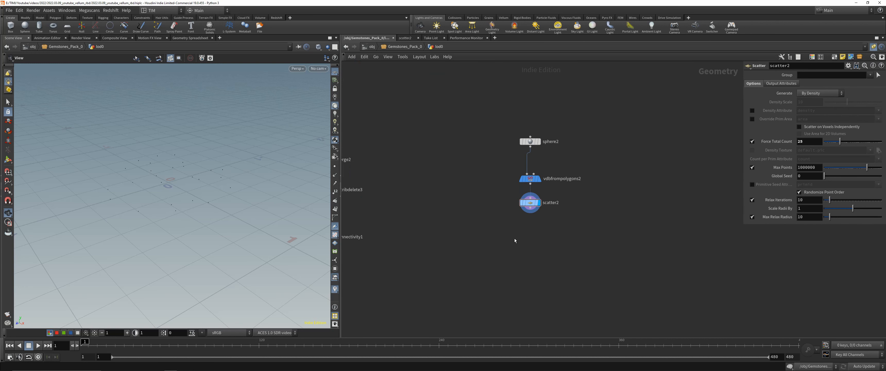
key(Tab)
text(a)
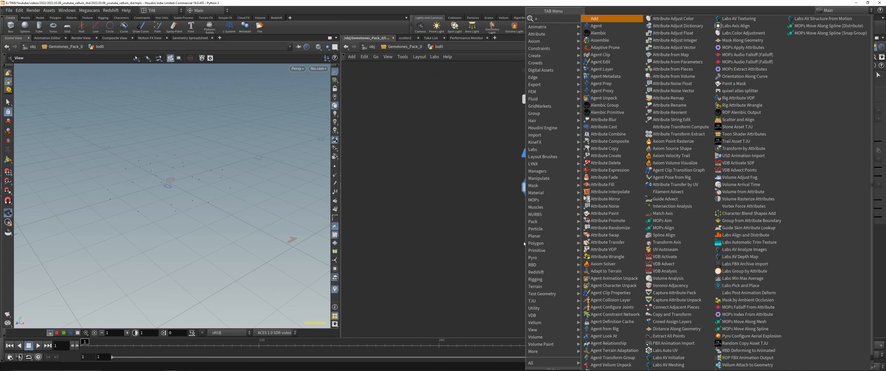
text( ra)
click(603, 18)
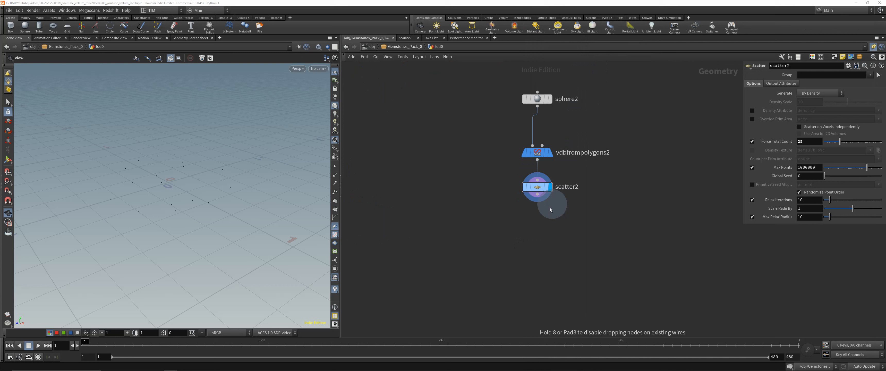
click(537, 226)
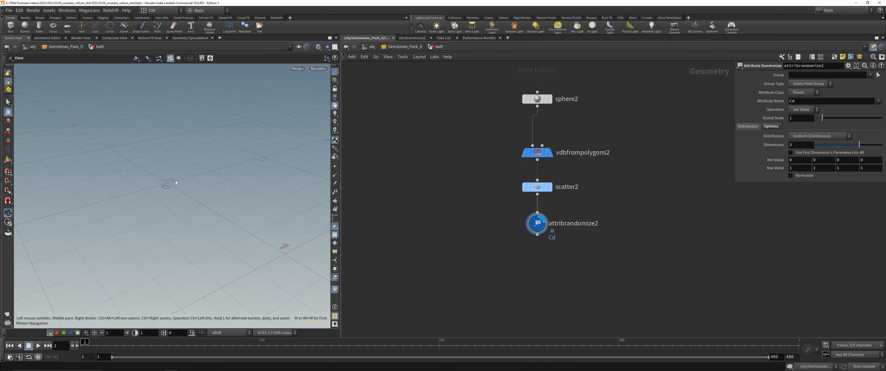
- Increase the viewport's particle point size in the display options so the scattered points stand out
drag(176, 183, 168, 180)
drag(229, 206, 234, 204)
key(d)
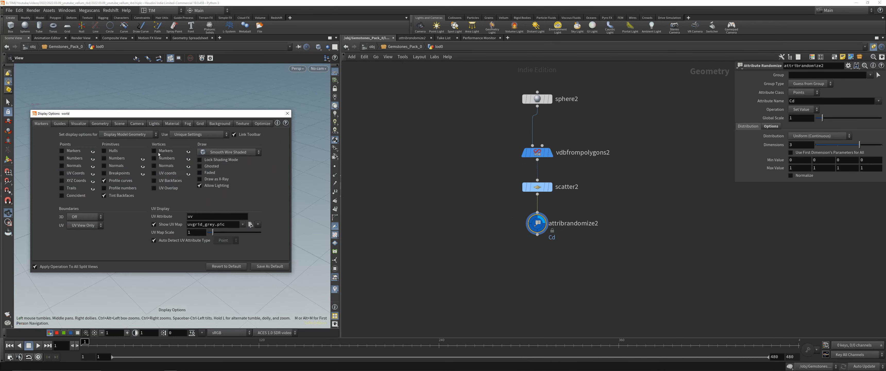
click(100, 124)
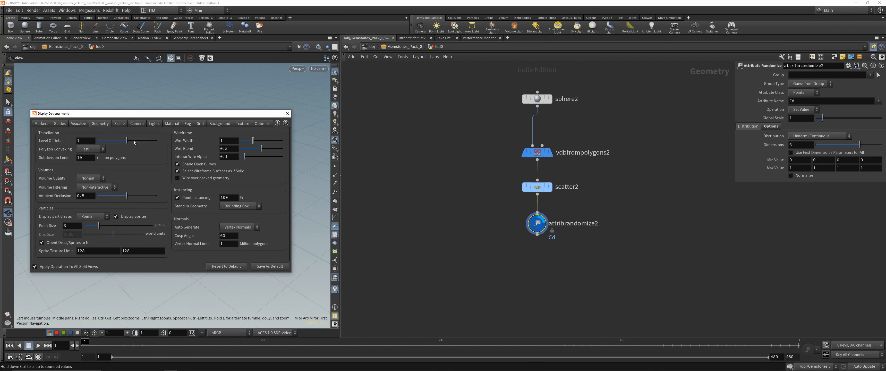
drag(98, 225, 249, 210)
key(d)
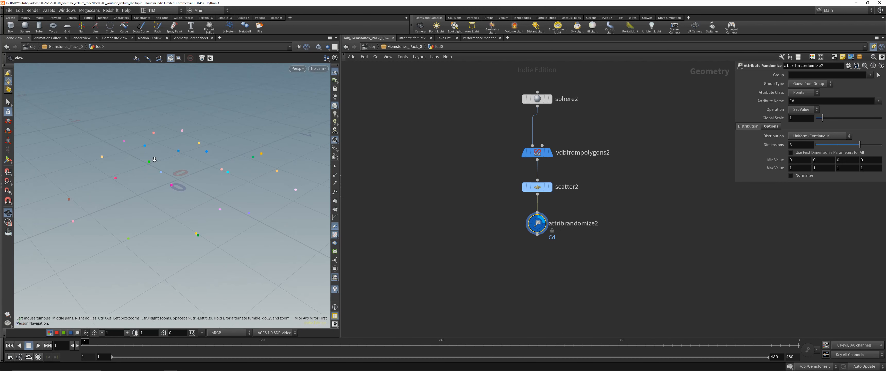
scroll(202, 180, up, 1)
- Change the viewport background color scheme to Dark
key(d)
click(211, 124)
click(83, 133)
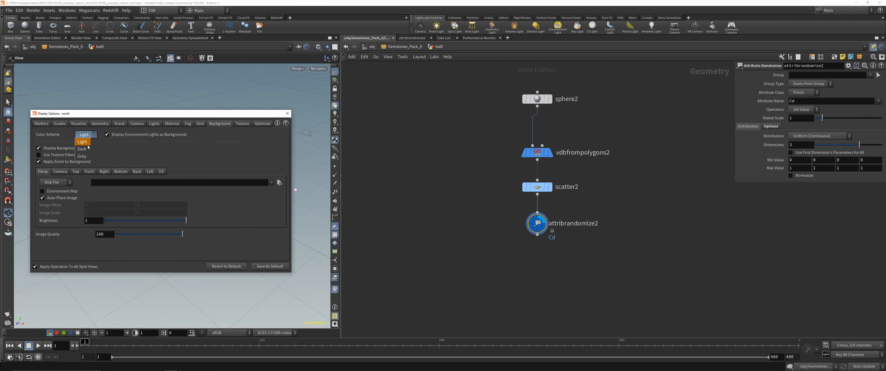
click(83, 150)
key(d)
drag(174, 164, 156, 200)
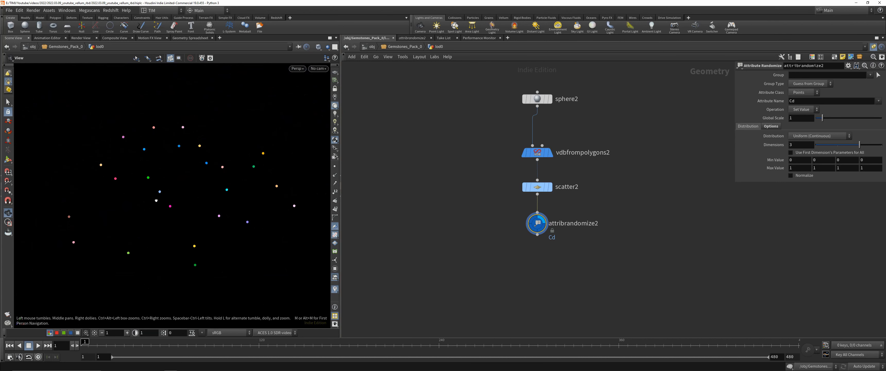
- Set the Attribute Randomize node to randomize N with the Inside Sphere distribution
double_click(811, 101)
text(N)
key(Return)
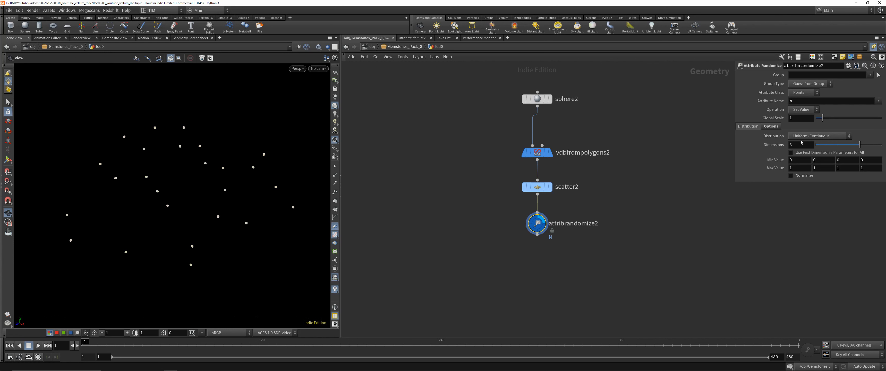
click(806, 136)
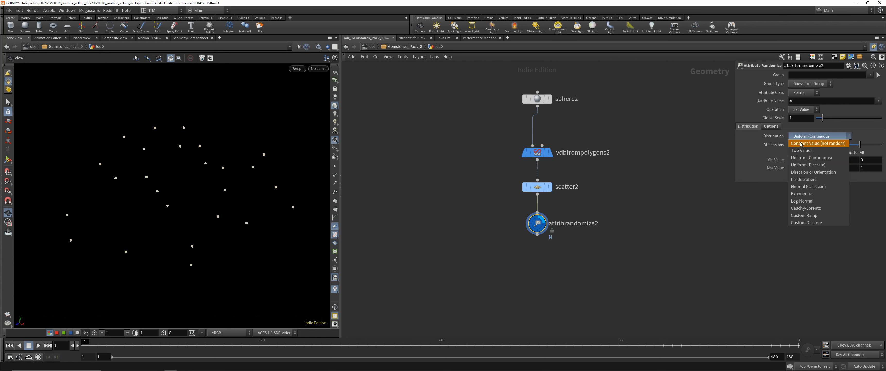
click(804, 180)
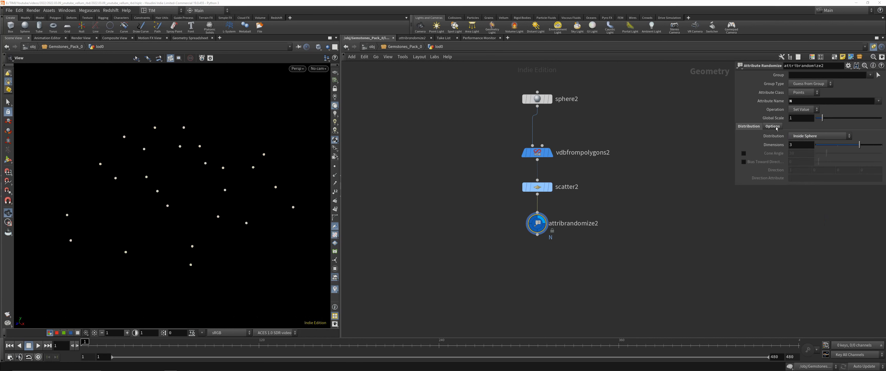
- Display the point normals in the viewport and open the seed options of attribrandomize2
click(335, 175)
drag(148, 210, 161, 223)
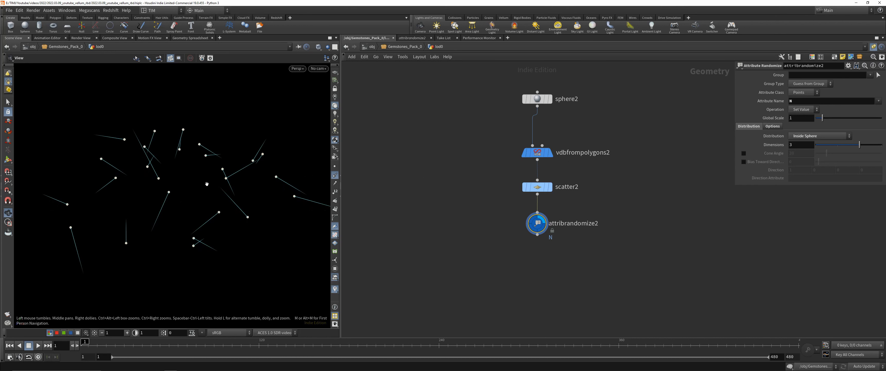
drag(119, 203, 117, 153)
click(772, 126)
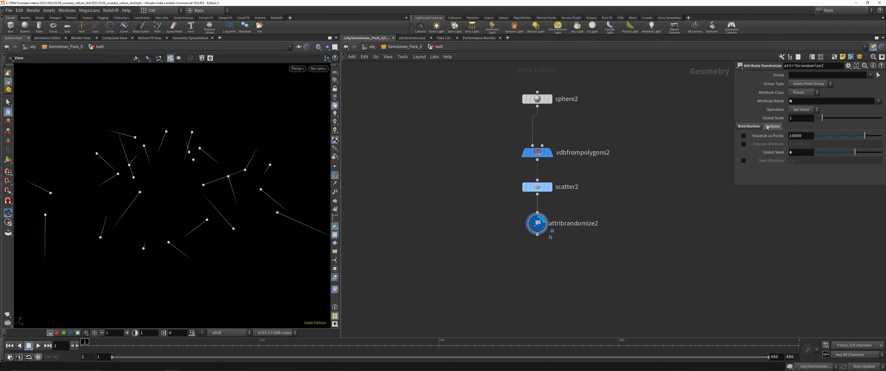
- Set the Global Seed of attribrandomize2 to 4.12 and turn off the point normals display in the viewport
mouse_move(858, 151)
mouse_down()
mouse_move(829, 157)
mouse_move(843, 157)
mouse_up()
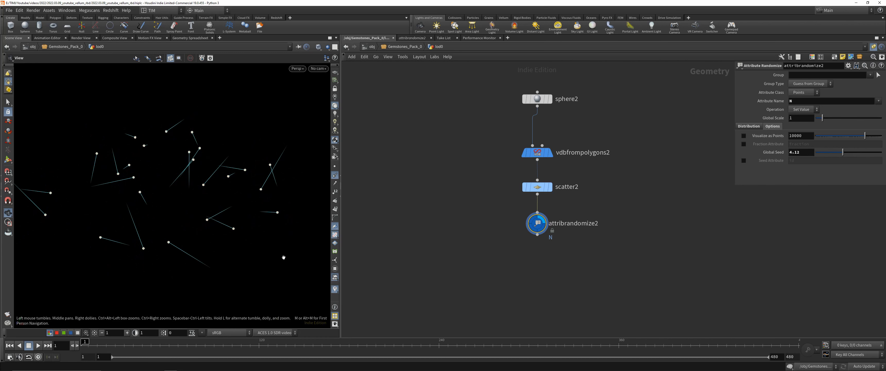
drag(272, 238, 263, 214)
scroll(263, 214, down, 2)
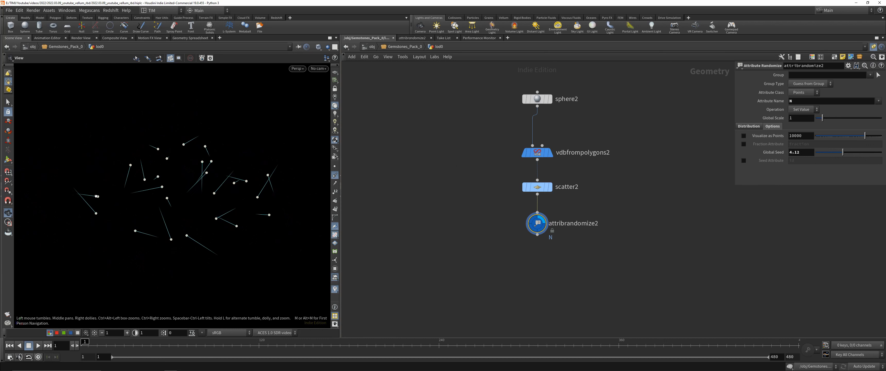
scroll(470, 214, down, 3)
middle_drag(451, 228, 485, 207)
scroll(506, 186, up, 3)
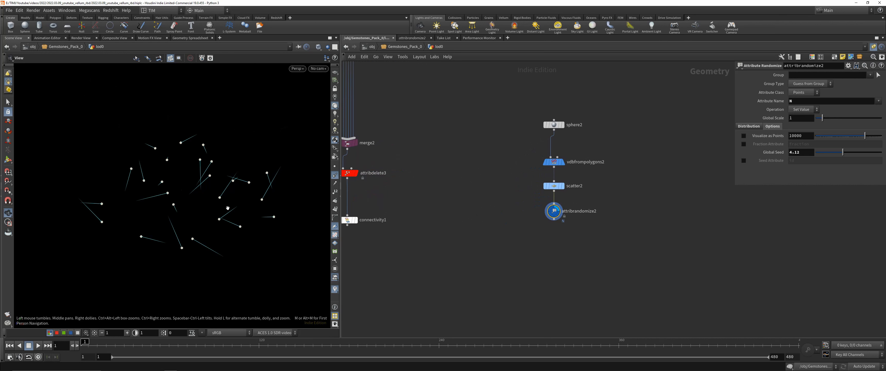
click(335, 175)
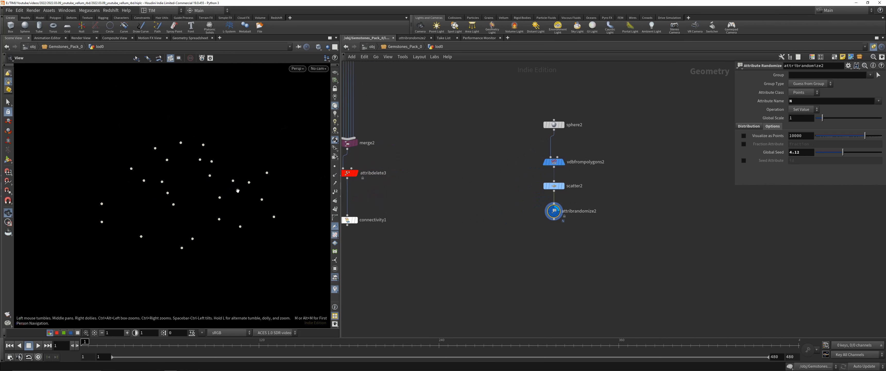
- Reduce the particle point size to 1 pixel in the viewport's geometry display options
drag(237, 190, 153, 168)
key(d)
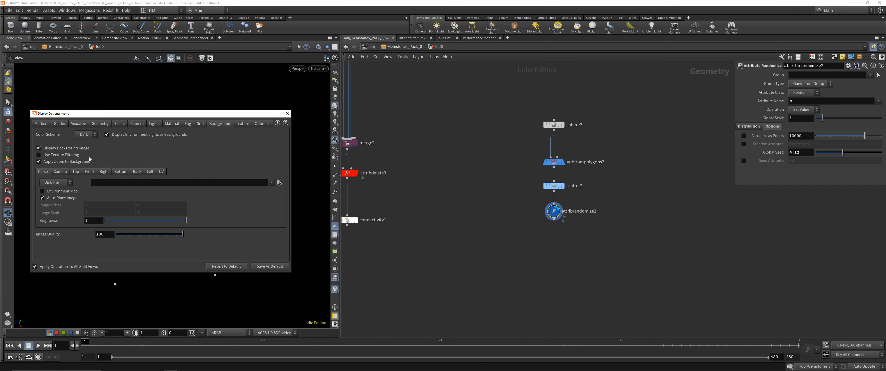
click(74, 124)
click(100, 123)
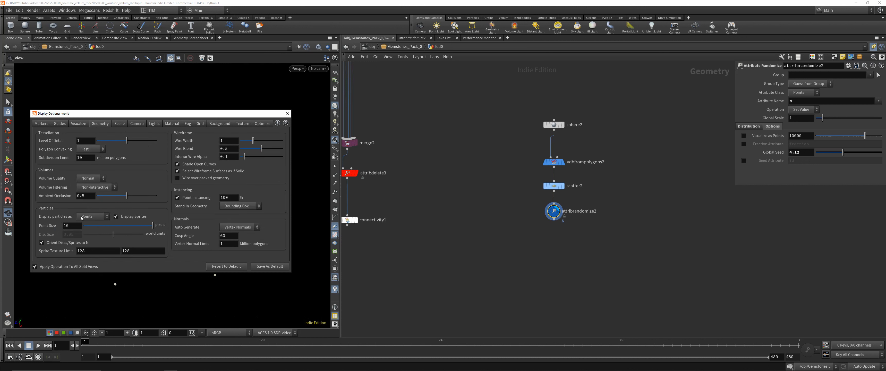
click(72, 226)
text(1)
key(Return)
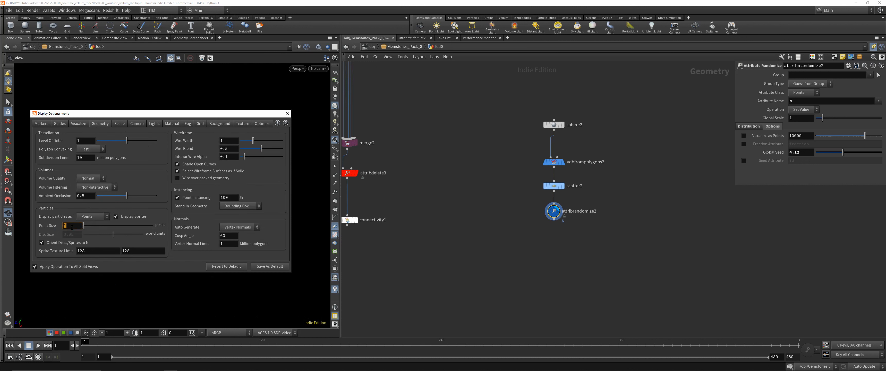
click(287, 113)
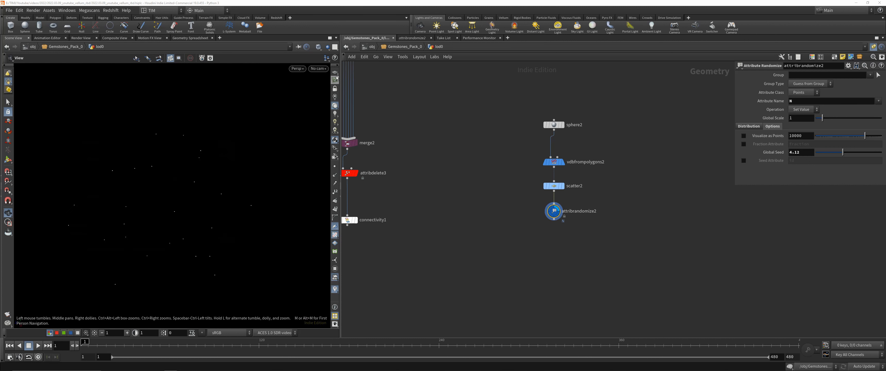
drag(218, 179, 197, 182)
scroll(670, 188, down, 5)
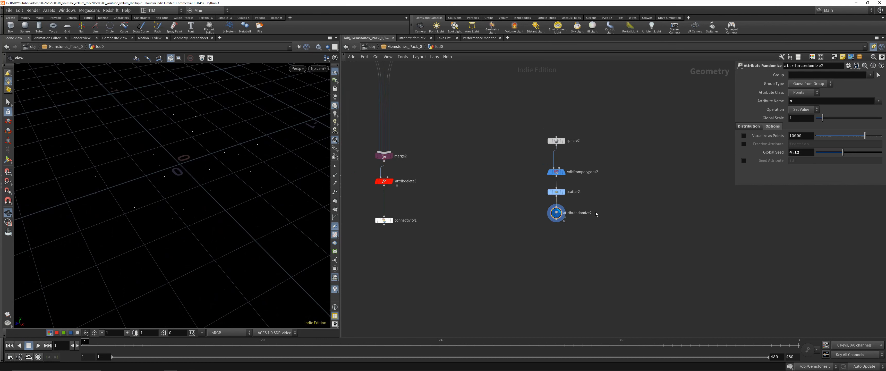
- Examine the reference network's scatter, randomize and wrangle chain feeding attribfrompieces1 and the Copy to Points node
middle_drag(669, 187, 723, 171)
scroll(399, 183, up, 5)
middle_drag(398, 182, 460, 171)
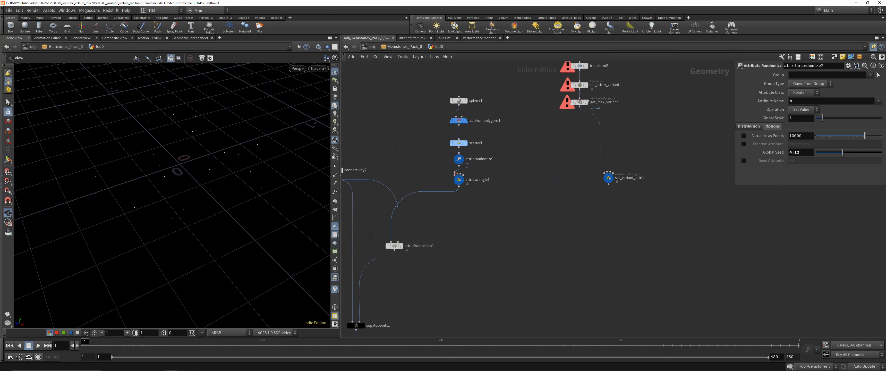
scroll(442, 191, down, 5)
middle_drag(695, 226, 452, 269)
scroll(519, 187, up, 7)
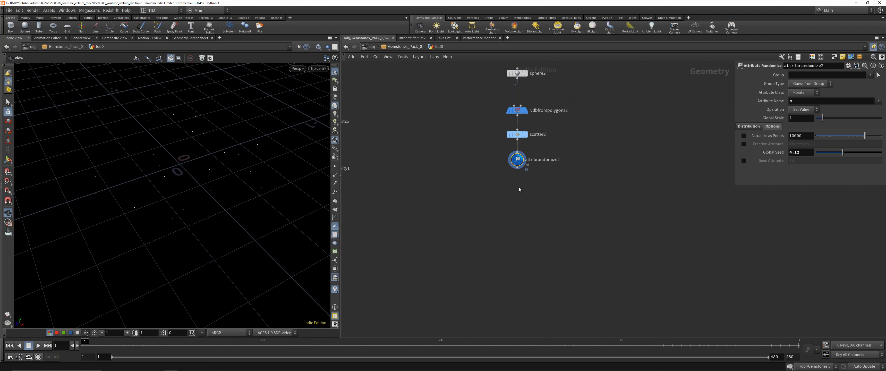
middle_drag(455, 190, 543, 248)
middle_drag(593, 257, 591, 243)
scroll(592, 242, down, 1)
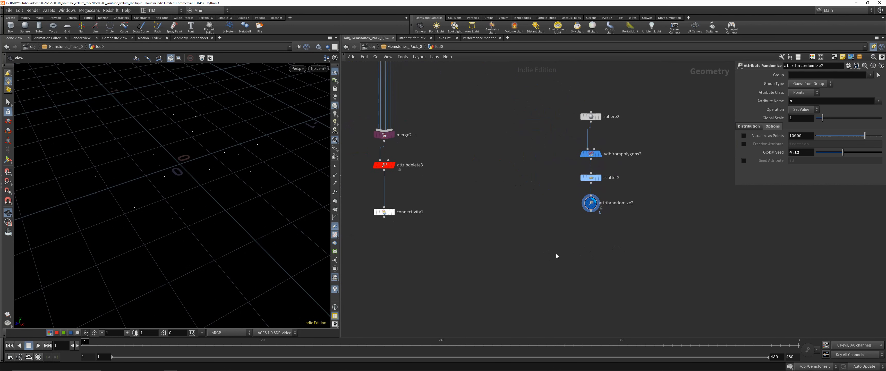
- Add a second Attribute Randomize node below attribrandomize2 and set its attribute name to pscale
key(Tab)
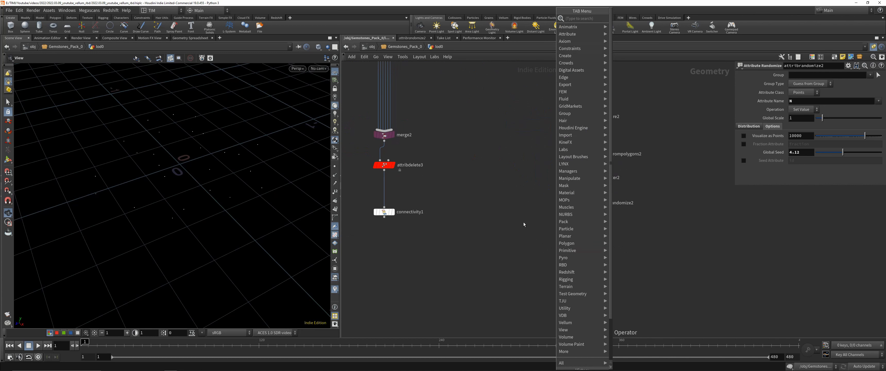
text(rand)
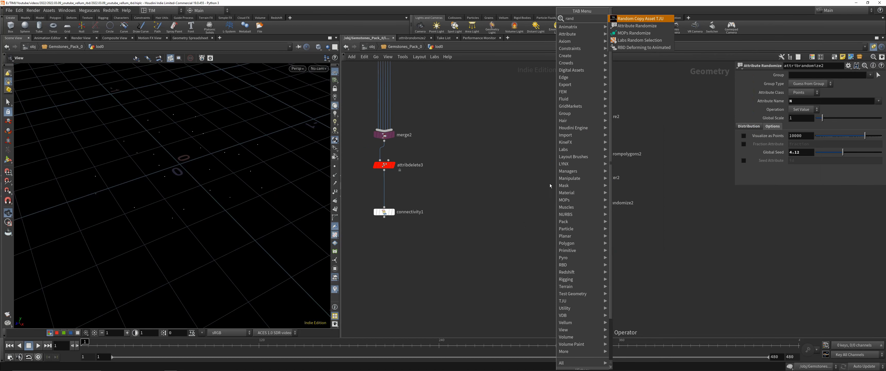
click(630, 26)
click(592, 236)
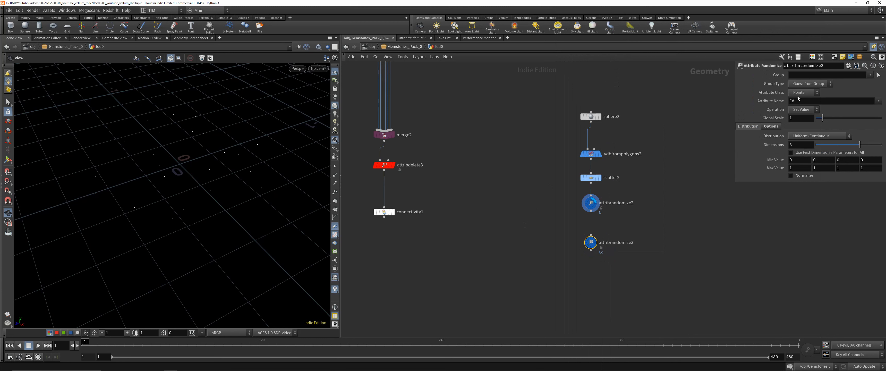
click(798, 108)
click(798, 110)
click(800, 100)
text(pscale)
key(Return)
- Rename the pscale randomize node to set_pscale and the N randomize node to set_rand_rot
scroll(650, 206, up, 5)
double_click(561, 295)
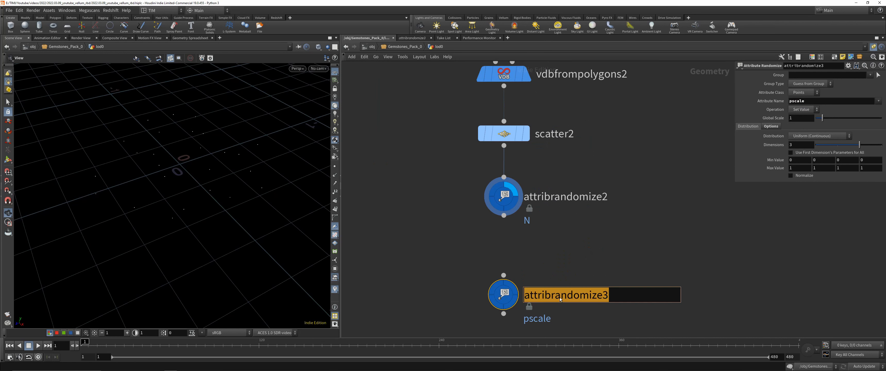
text(set_psac)
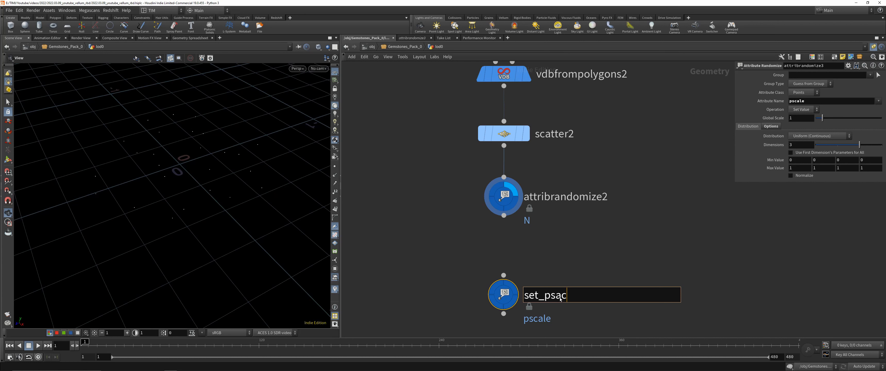
key(BackSpace)
key(BackSpace)
text(cale)
key(Return)
double_click(554, 200)
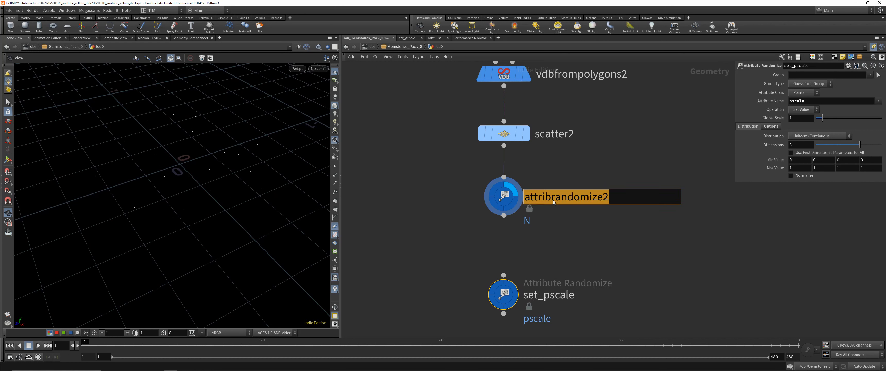
text(set_)
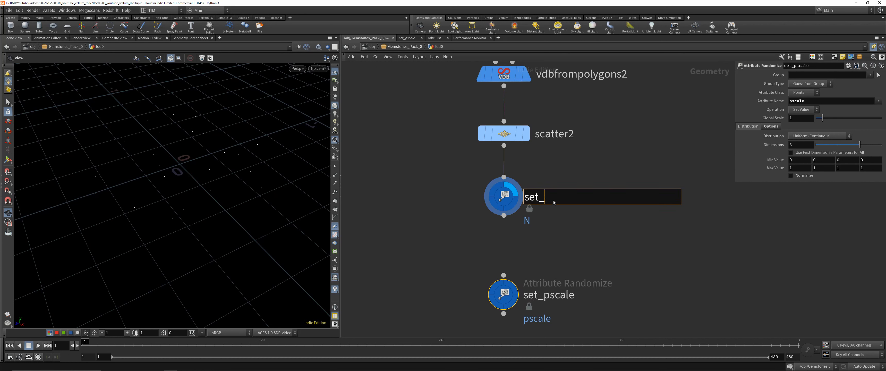
text(rand_rot)
key(Return)
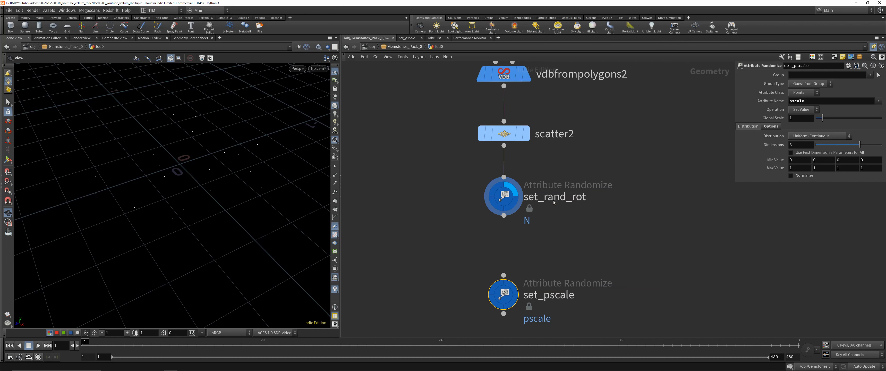
- Connect and display set_pscale after set_rand_rot, then give it a Custom Ramp distribution with a first point value of 0.275
scroll(553, 203, down, 2)
drag(529, 228, 529, 269)
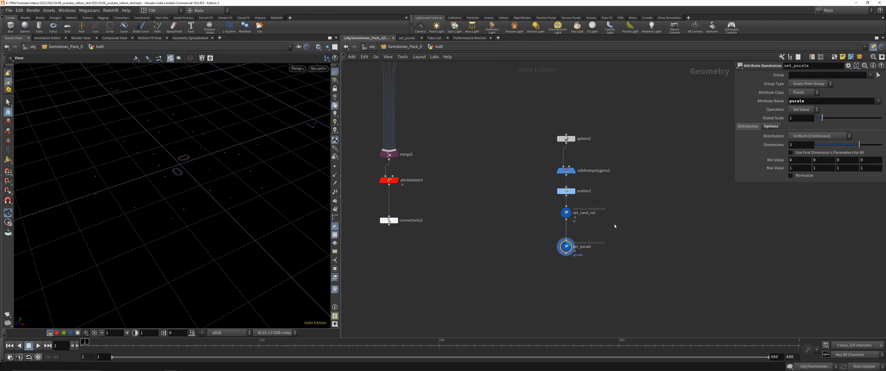
scroll(614, 224, down, 3)
click(804, 137)
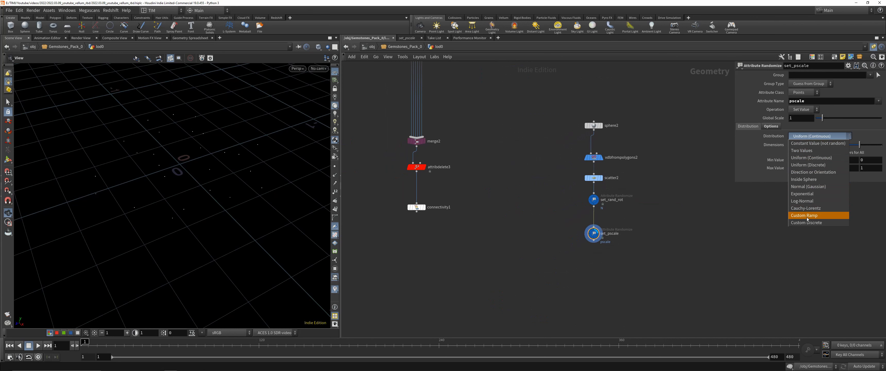
click(807, 216)
drag(756, 188, 758, 186)
- Add and display a Copy to Points node that copies the connectivity1 geometry onto the set_pscale points
middle_drag(462, 280, 460, 254)
key(Tab)
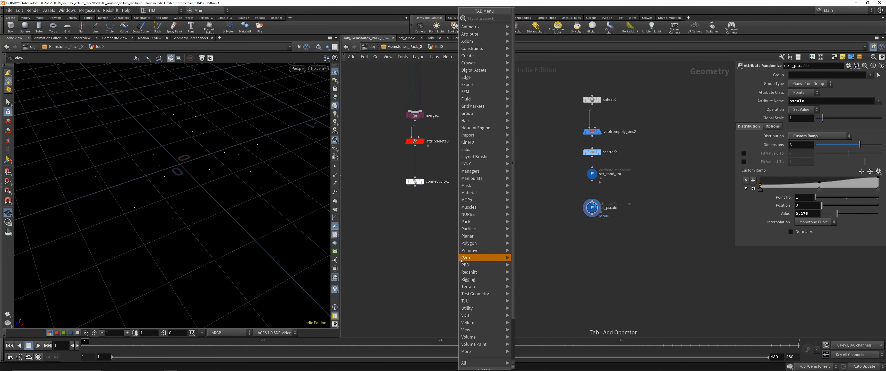
text(cop)
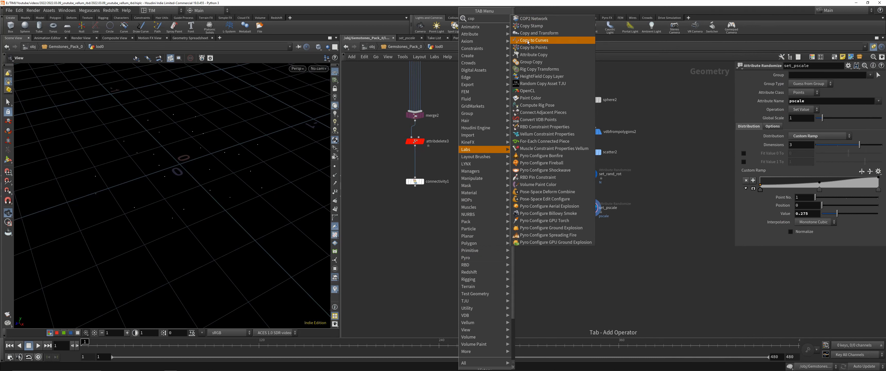
key(Escape)
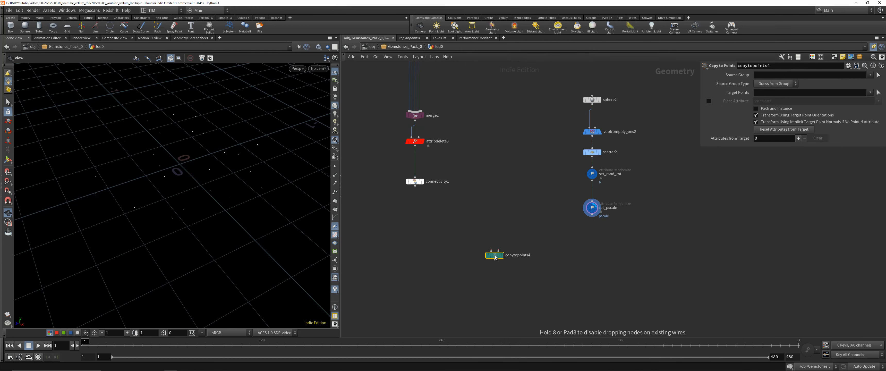
click(497, 278)
click(415, 186)
click(493, 273)
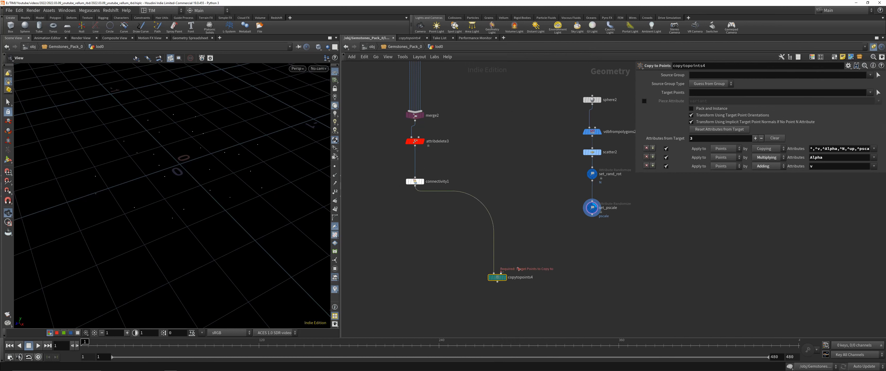
click(592, 215)
click(501, 273)
click(504, 277)
- Inspect the copied rocks, move set_pscale closer to set_rand_rot, and set its Global Seed to 4.12
scroll(207, 172, up, 10)
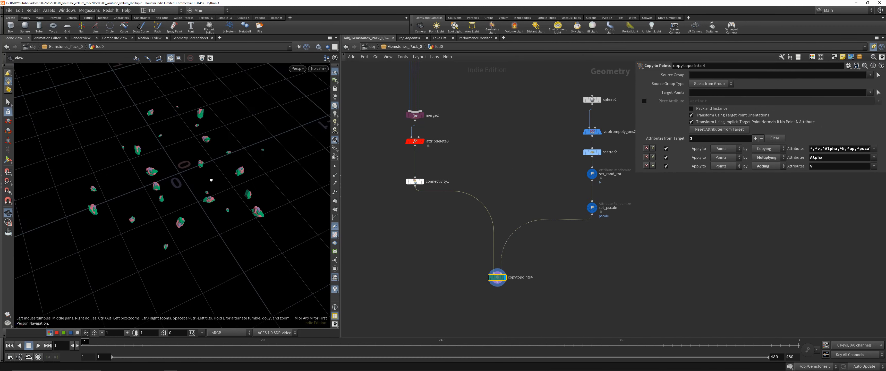
drag(124, 138, 117, 148)
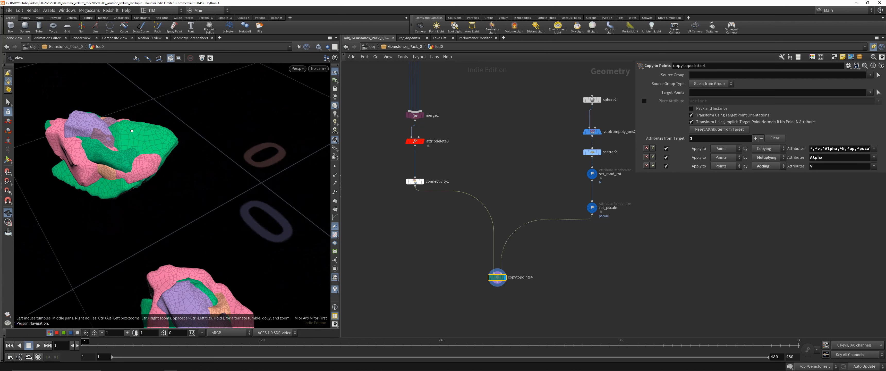
scroll(480, 234, down, 3)
scroll(186, 189, down, 10)
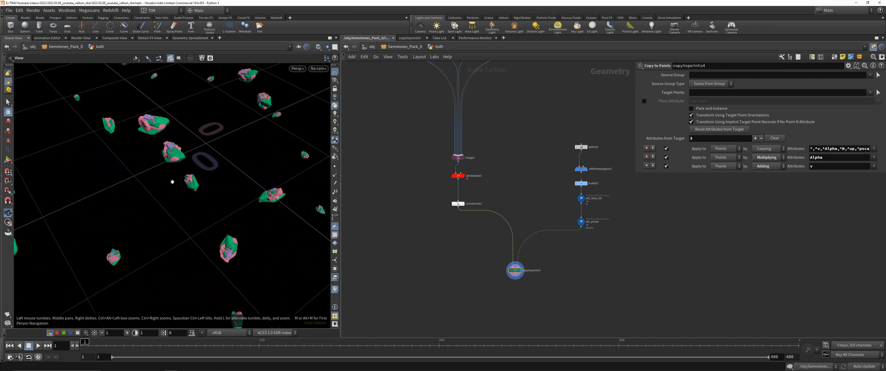
drag(175, 198, 182, 213)
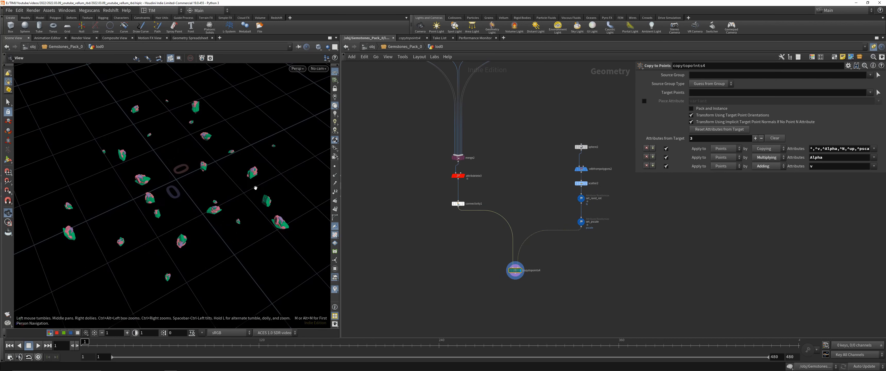
scroll(571, 227, up, 3)
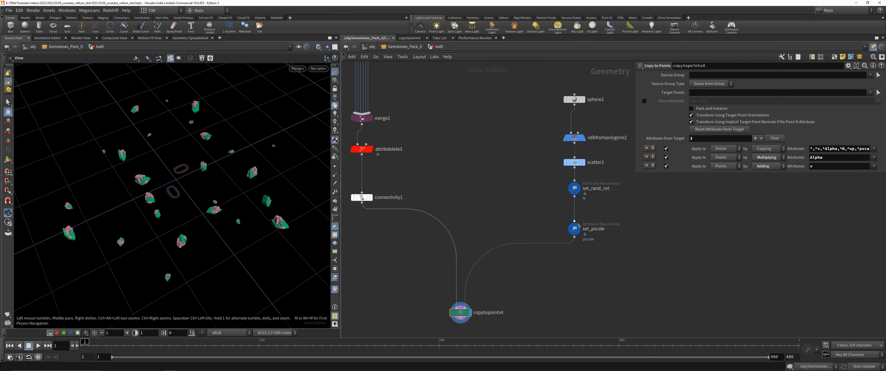
click(613, 186)
mouse_move(836, 151)
mouse_down()
mouse_move(856, 152)
mouse_move(829, 152)
mouse_move(842, 152)
mouse_up()
key(Down)
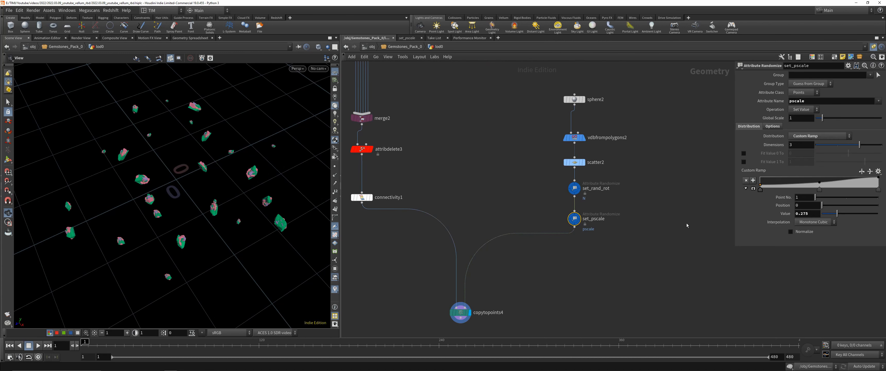
click(777, 127)
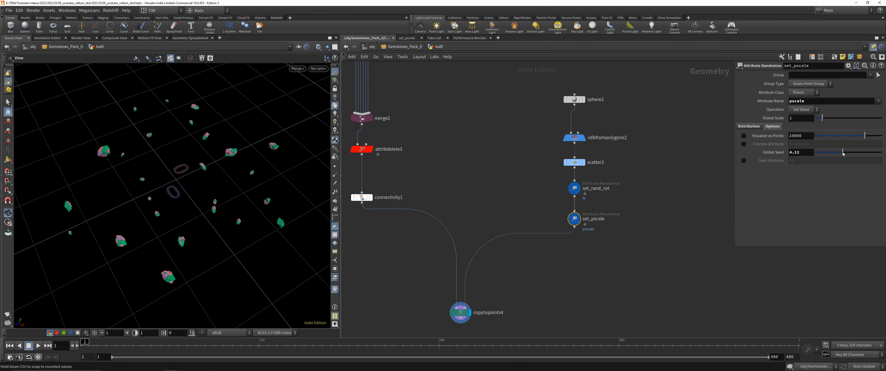
- Add an Attribute Adjust Float node beside set_pscale, fed by set_rand_rot, and display it
click(653, 279)
middle_drag(577, 250, 559, 228)
middle_drag(623, 222, 604, 226)
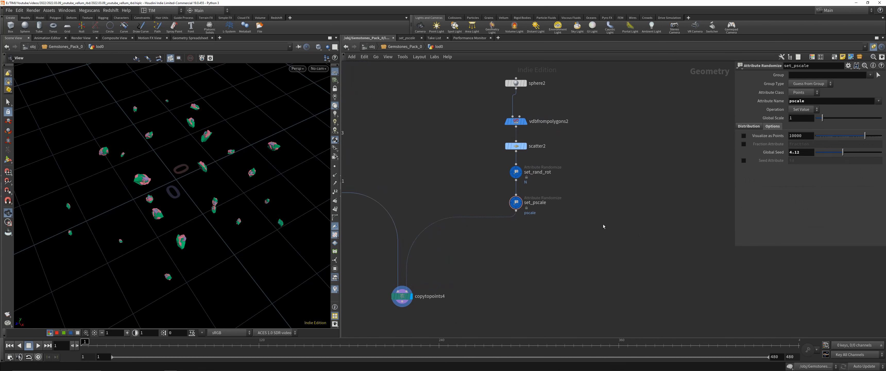
key(Tab)
text(a)
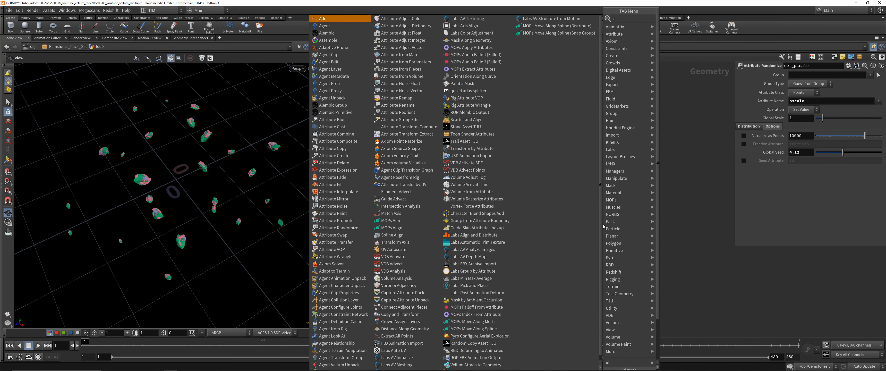
text(dd)
key(Down)
key(Up)
key(Return)
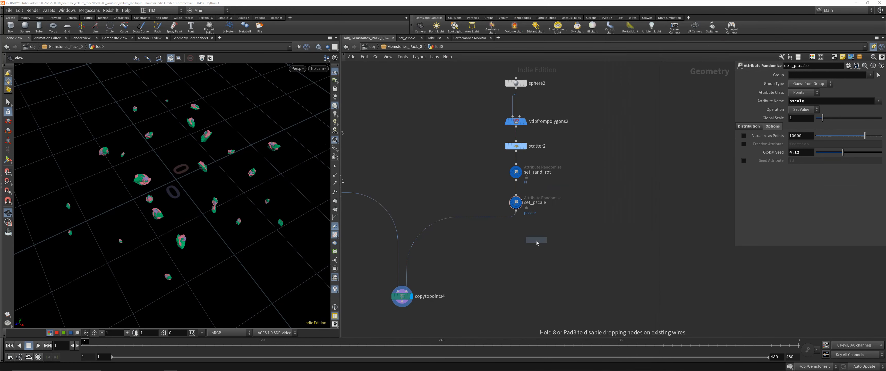
click(581, 206)
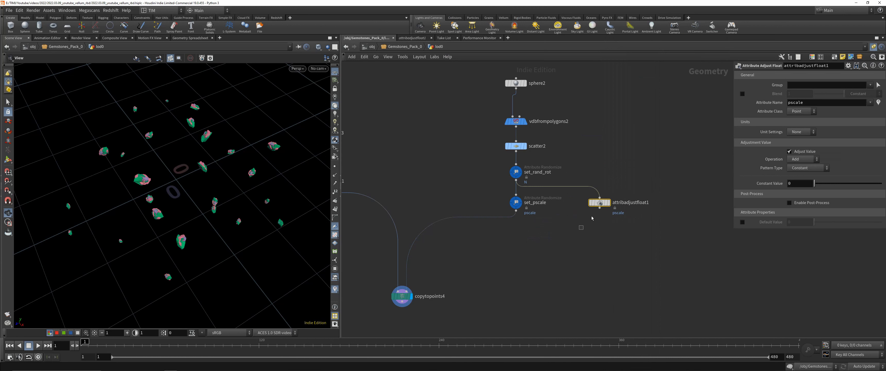
click(608, 203)
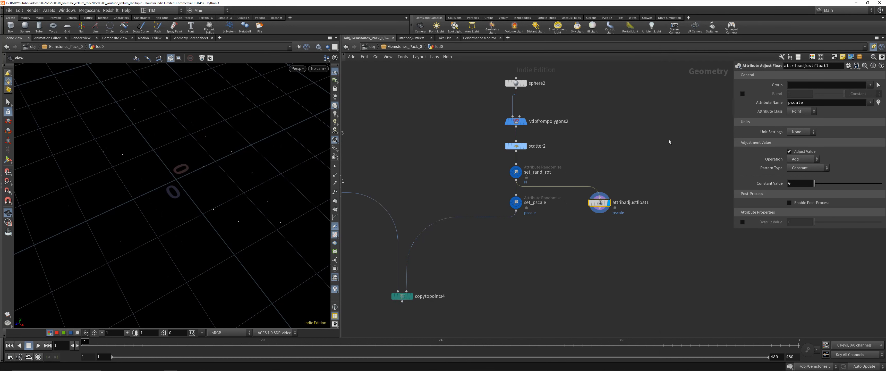
- Set the attribadjustfloat1 operation to Set Initial and its pattern type to Random
scroll(669, 141, up, 3)
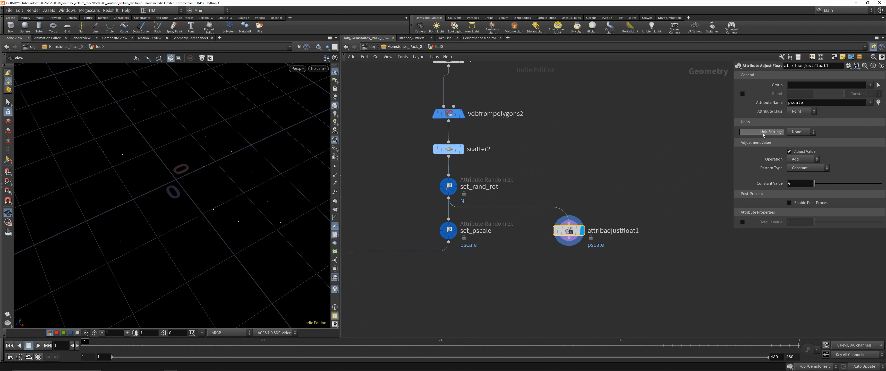
click(796, 159)
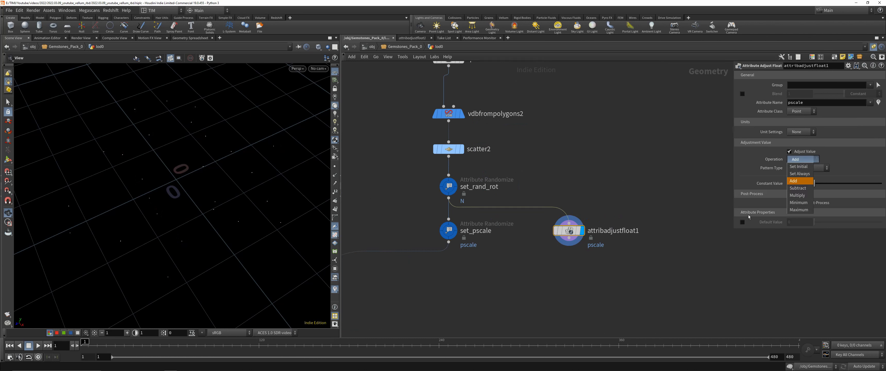
click(798, 166)
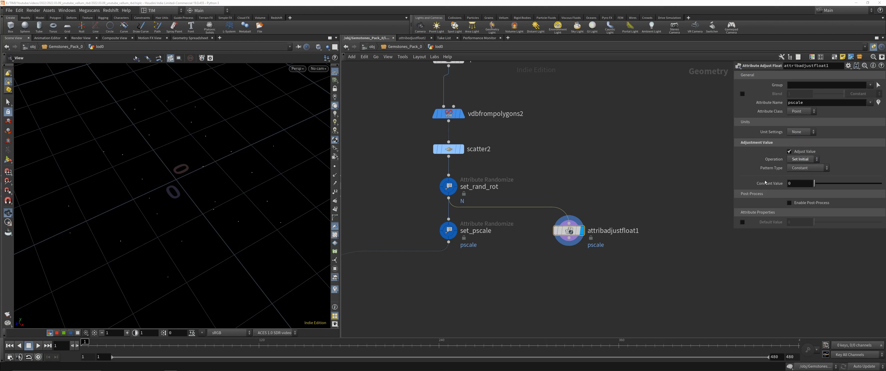
click(801, 168)
click(797, 183)
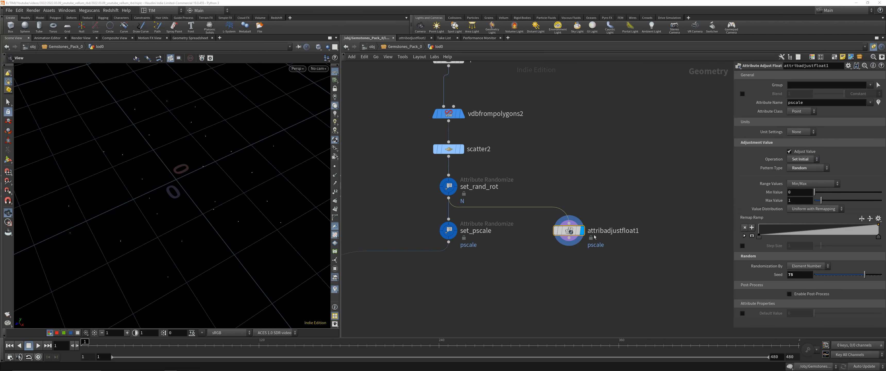
- Connect attribadjustfloat1 to the target points input of copytopoints4 in place of set_pscale, and display copytopoints4
click(569, 237)
middle_drag(496, 257, 626, 192)
click(421, 293)
drag(391, 311, 420, 298)
click(429, 303)
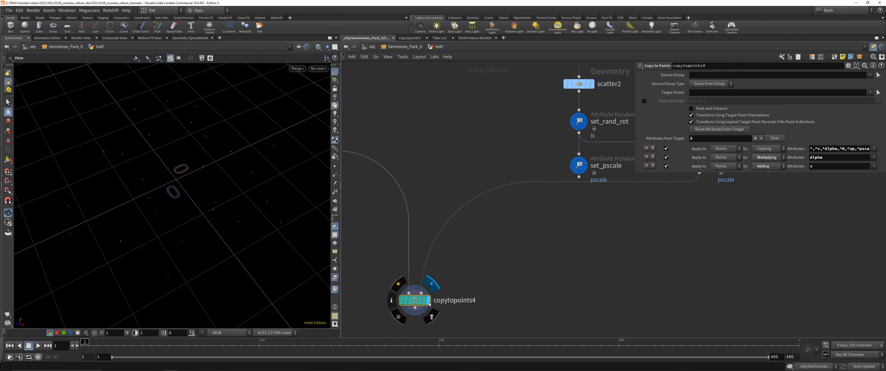
scroll(429, 304, down, 4)
- Set the random pscale range of attribadjustfloat1 to a minimum of 0.25 and a maximum of 2
click(588, 224)
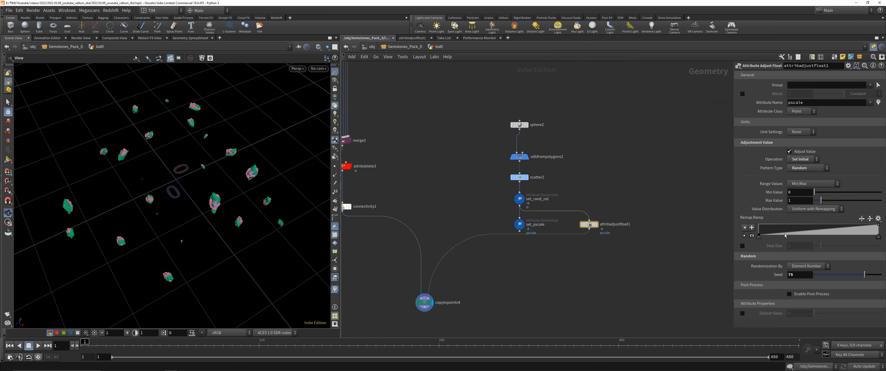
scroll(582, 244, up, 1)
scroll(683, 220, down, 3)
middle_drag(557, 256, 660, 234)
click(806, 191)
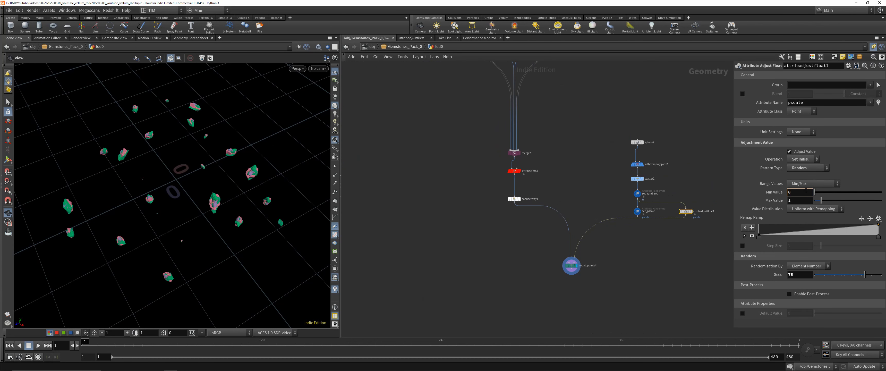
text(.25)
key(Return)
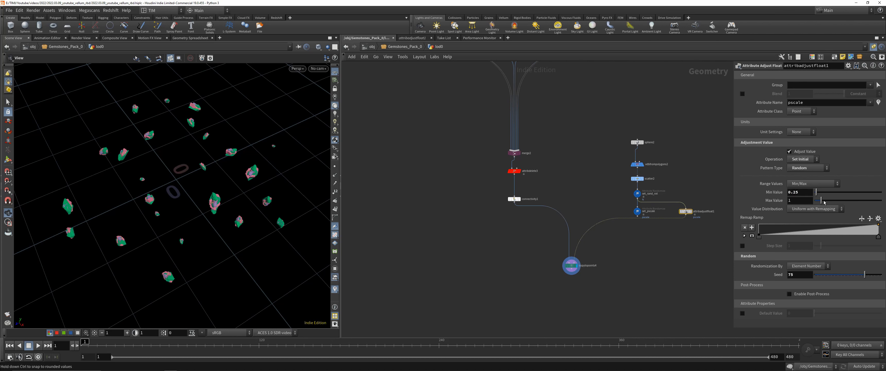
mouse_move(824, 202)
mouse_down()
mouse_move(846, 202)
mouse_move(833, 203)
mouse_up()
click(808, 202)
text(2)
key(Return)
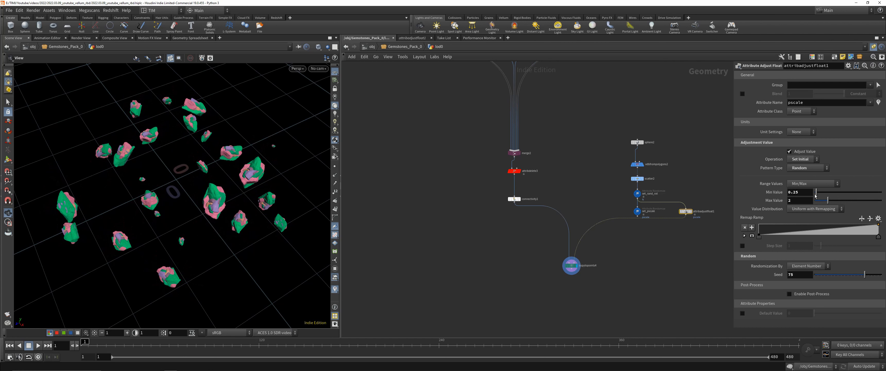
- Raise the minimum value of the random pscale range to 0.65
click(798, 192)
text(0.85)
key(Return)
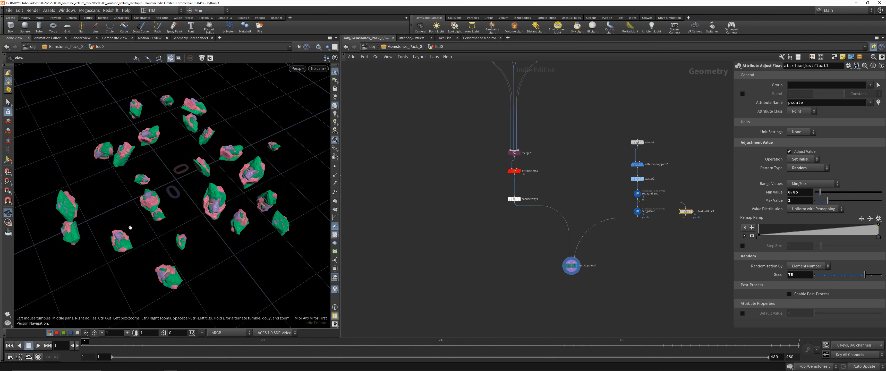
- Change the random seed to 56 and base the randomization on the custom attribute id
mouse_move(131, 220)
mouse_down()
mouse_move(125, 191)
mouse_move(148, 222)
mouse_up()
drag(316, 212, 294, 210)
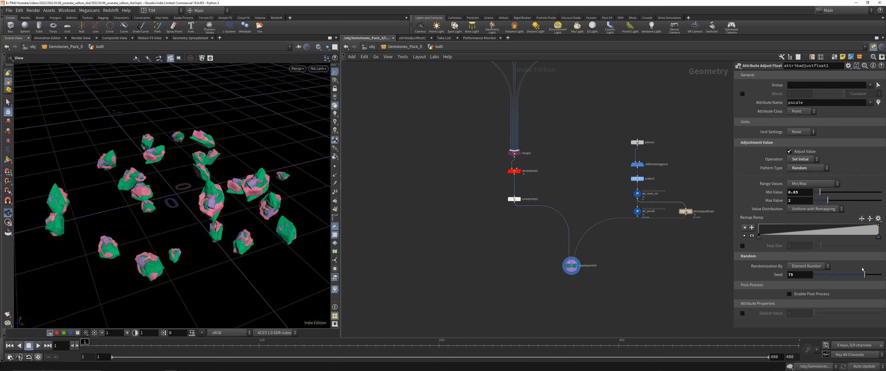
drag(864, 274, 845, 277)
click(807, 266)
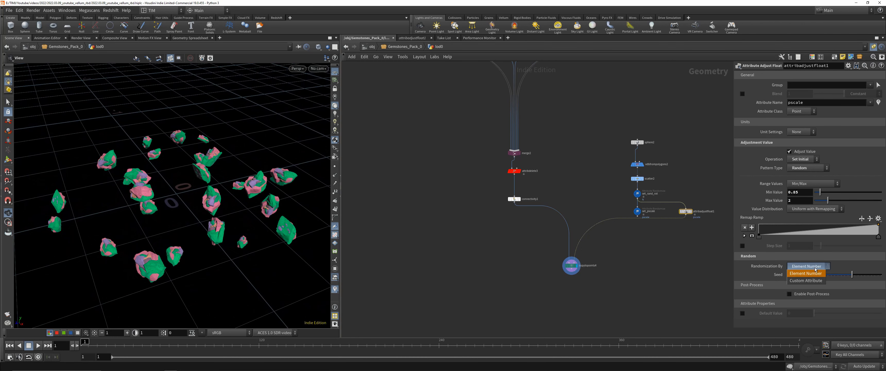
click(806, 280)
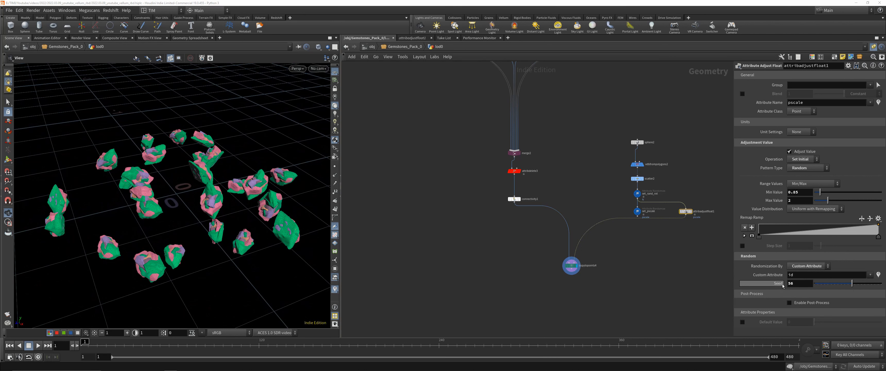
click(811, 278)
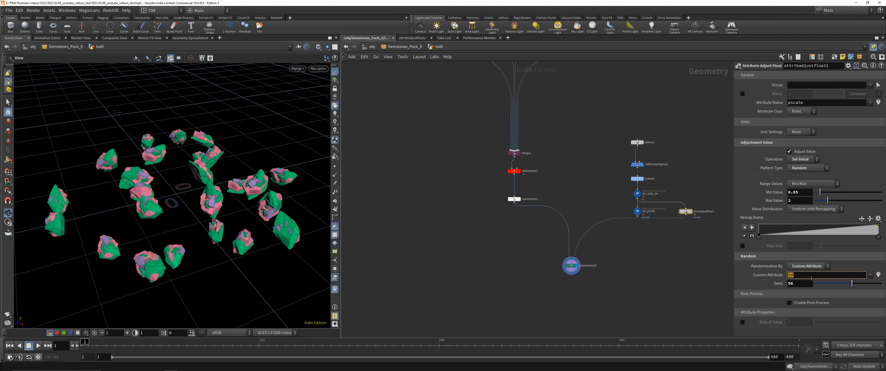
- Insert an Enumerate node on the wire between set_rand_rot and attribadjustfloat1
scroll(688, 232, up, 4)
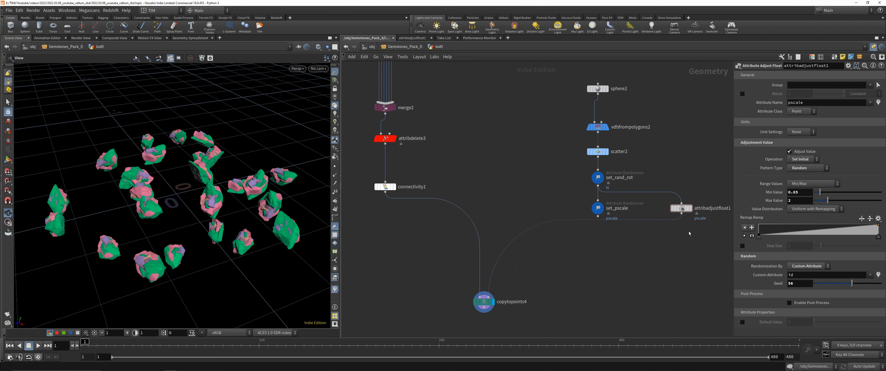
middle_drag(688, 232, 603, 242)
key(Tab)
text(enum)
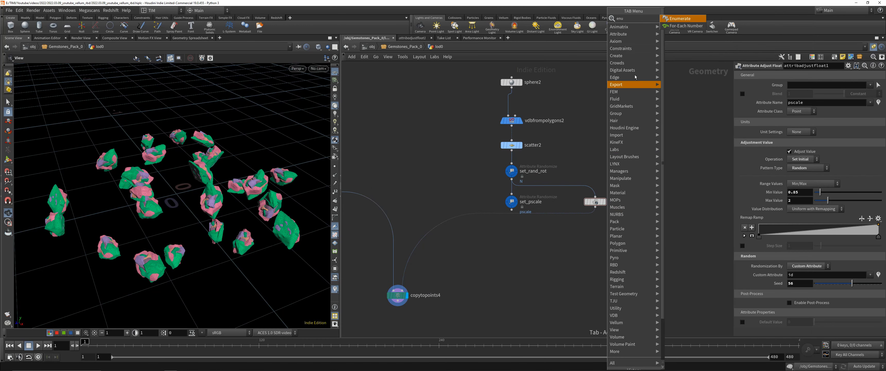
click(675, 19)
click(597, 195)
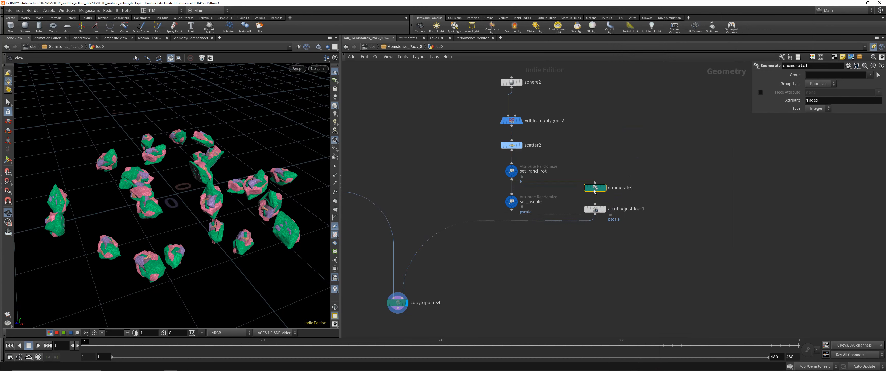
- Set the Enumerate node's group type to Points and its attribute name to id
click(819, 84)
click(818, 91)
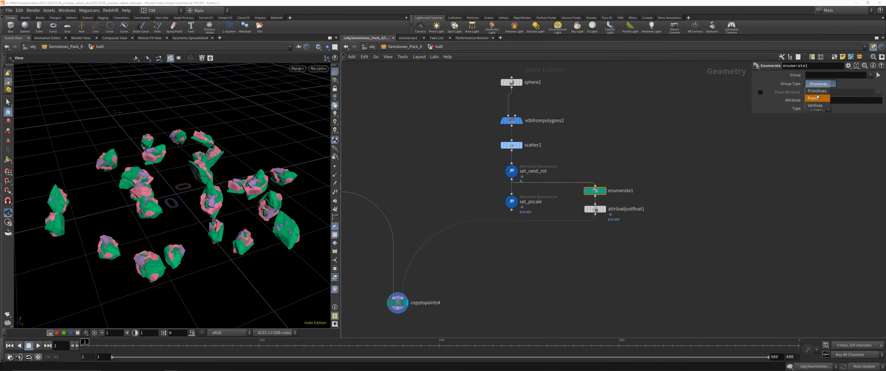
double_click(818, 101)
text(id)
key(Return)
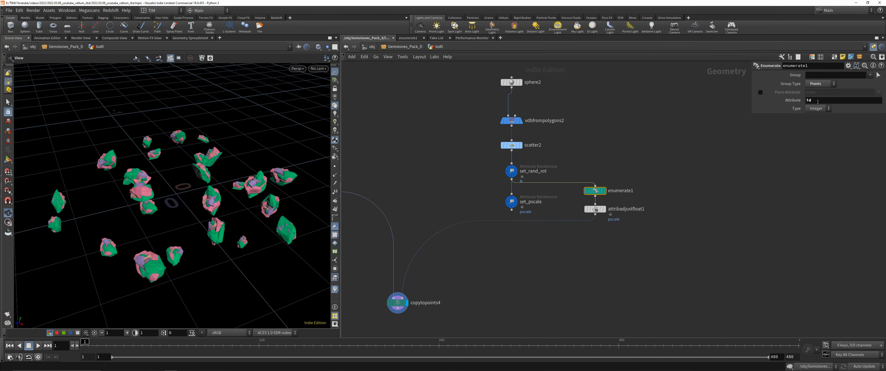
- Inspect the point id values from enumerate1 and the pscale values from attribadjustfloat1 in the Geometry Spreadsheet, trying other seeds
click(604, 209)
middle_drag(621, 236, 646, 230)
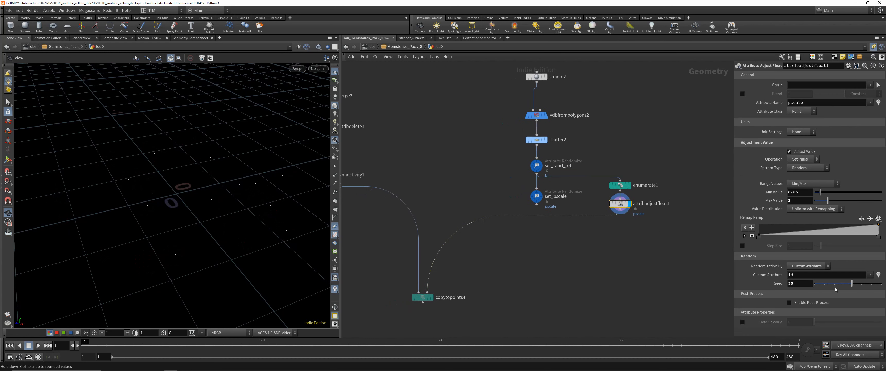
click(627, 185)
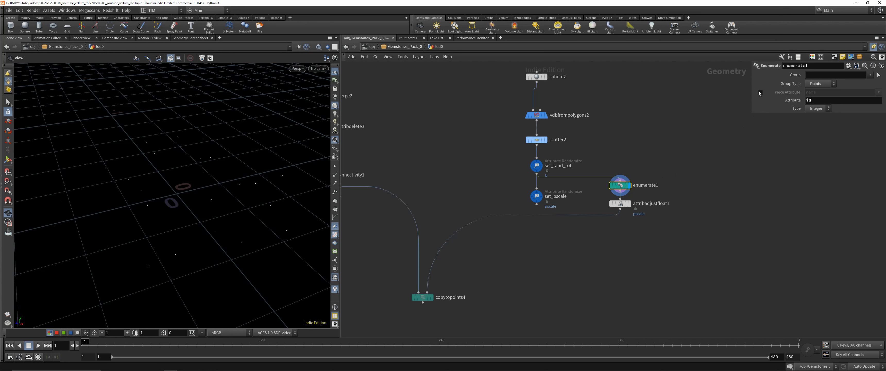
click(190, 38)
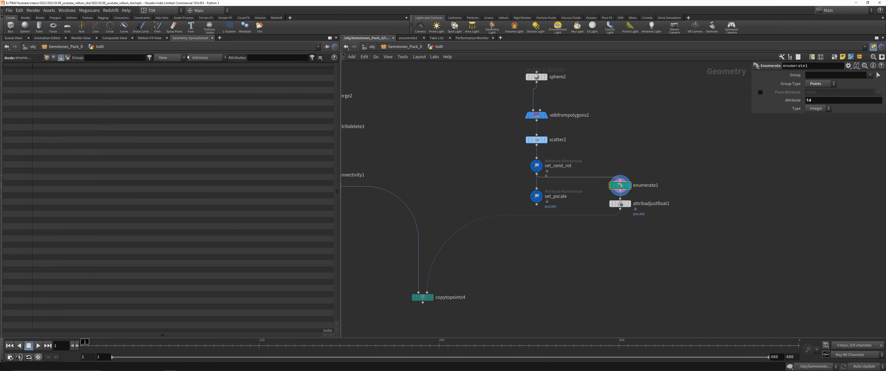
click(168, 58)
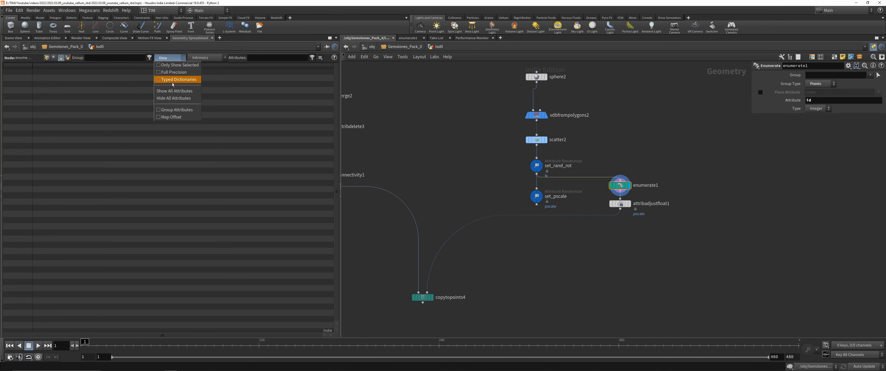
click(46, 57)
click(46, 57)
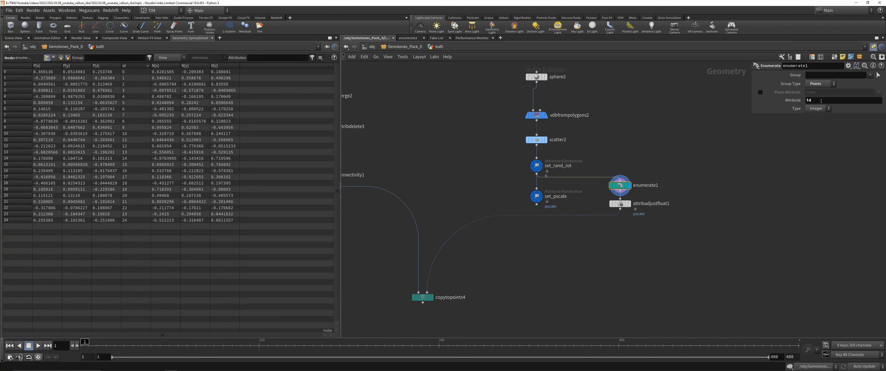
click(628, 203)
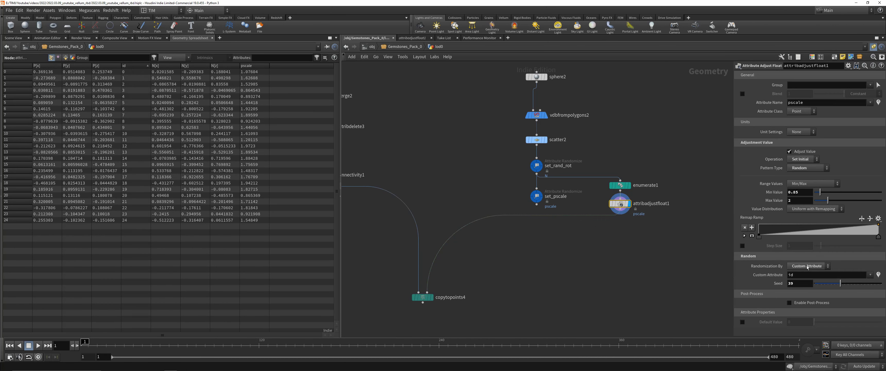
click(15, 37)
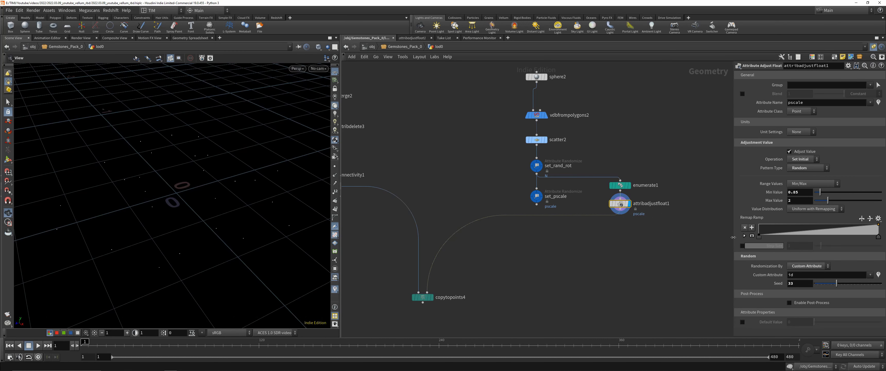
- With the copytopoints4 result displayed, set the attribadjustfloat1 seed to 29 and randomize by Element Number
drag(368, 319, 497, 264)
key(r)
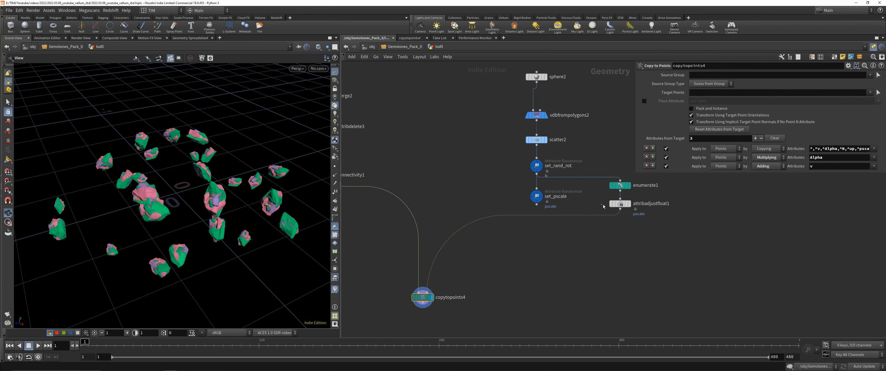
click(619, 204)
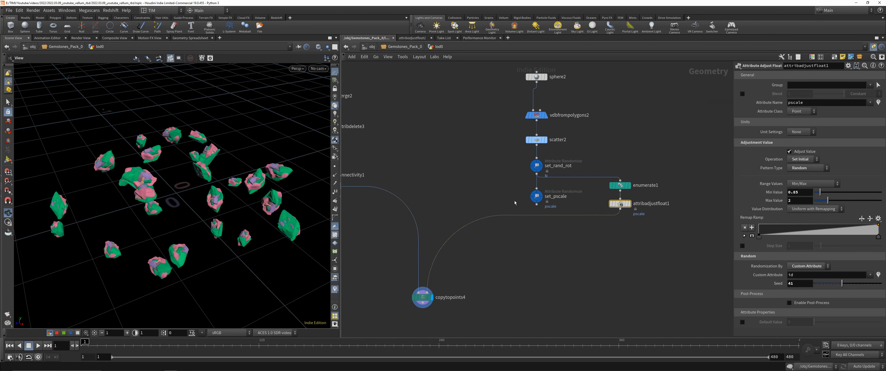
click(807, 266)
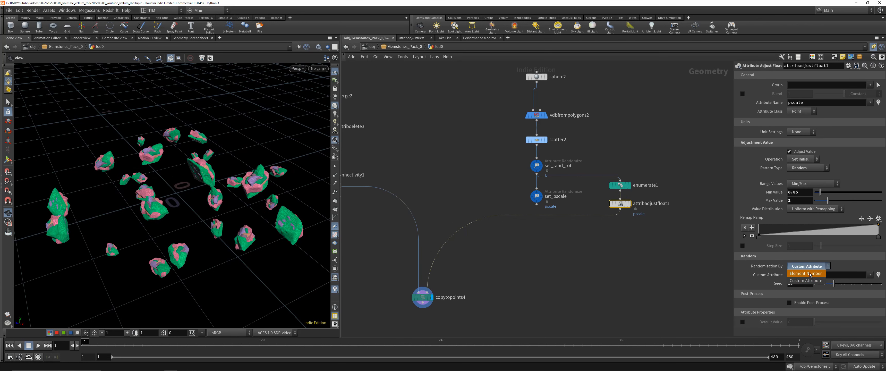
click(810, 274)
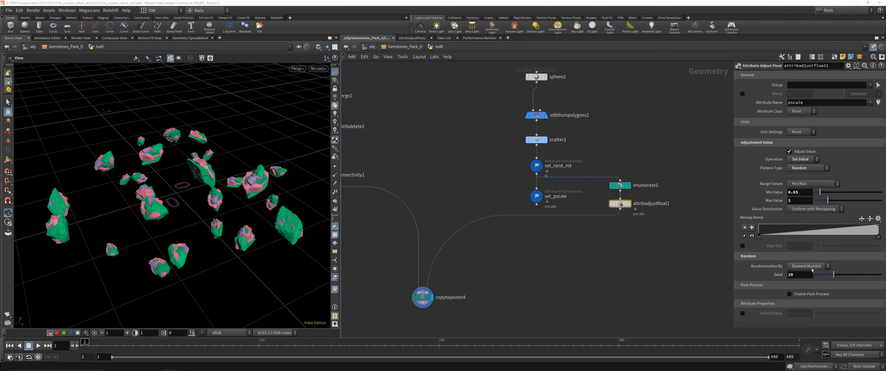
- Set the seed of attribadjustfloat1 to 44 and view the resized gemstone copies from another angle
mouse_move(828, 272)
mouse_down()
mouse_move(862, 273)
mouse_move(807, 272)
mouse_move(843, 275)
mouse_up()
mouse_move(257, 180)
mouse_down()
mouse_move(239, 196)
mouse_move(240, 213)
mouse_move(234, 169)
mouse_move(245, 164)
mouse_move(248, 174)
mouse_up()
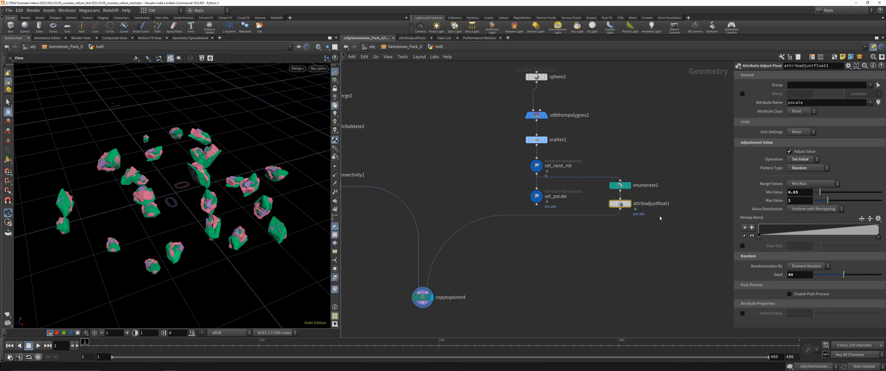
- Rearrange the network with attribadjustfloat1 directly below set_rand_rot and set_pscale moved aside from the main branch
scroll(659, 216, down, 3)
drag(527, 261, 486, 298)
drag(592, 205, 569, 204)
scroll(646, 205, up, 4)
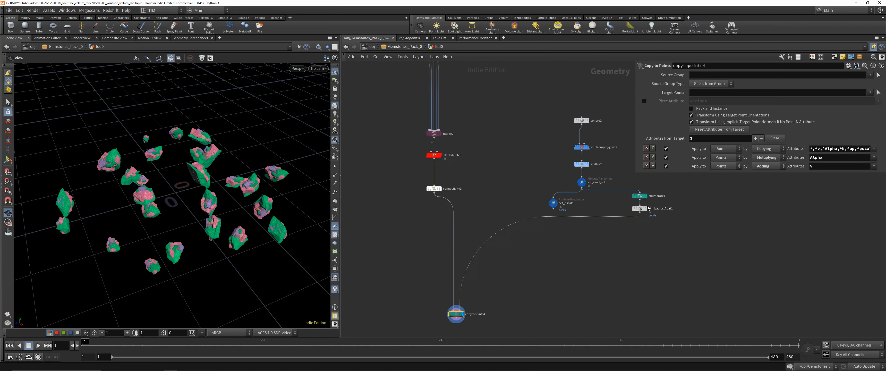
click(634, 213)
drag(634, 213, 533, 243)
drag(487, 208, 462, 209)
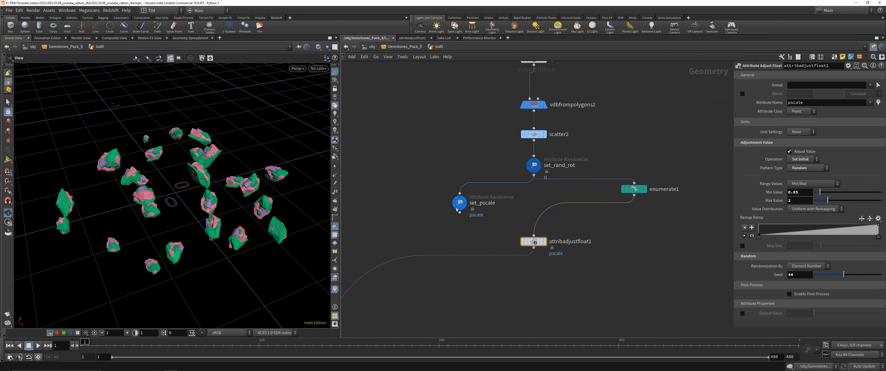
- Add an Attribute Wrangle node beside attribadjustfloat1 and feed it from the set_rand_rot output
scroll(483, 173, down, 3)
scroll(546, 204, up, 5)
click(545, 204)
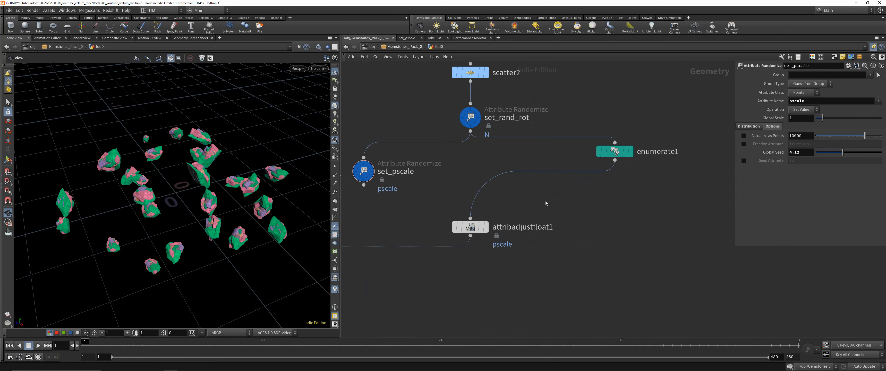
key(Tab)
text(aw)
key(Return)
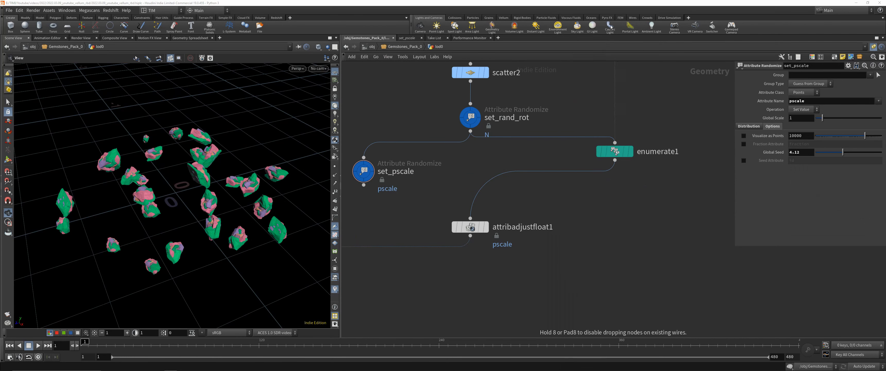
click(576, 196)
drag(576, 196, 582, 216)
mouse_move(572, 203)
mouse_down()
mouse_move(509, 150)
mouse_move(470, 132)
mouse_up()
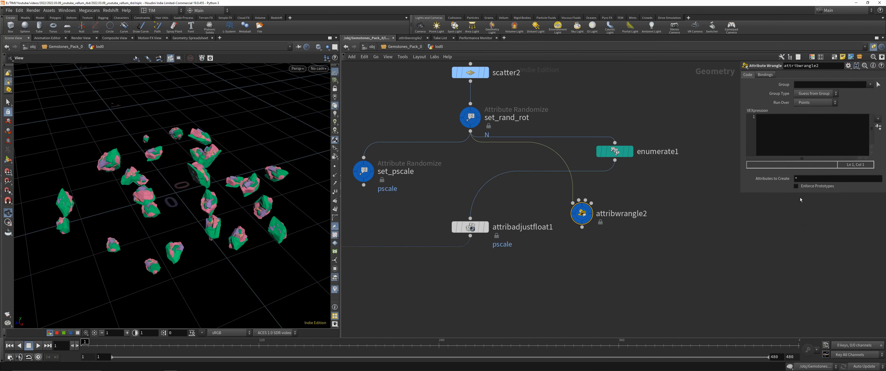
- Load the saved random pscale preset with Seed, Min, Max and Overall_Mult_Scale channels into the wrangle and examine its VEX code
click(848, 66)
click(801, 227)
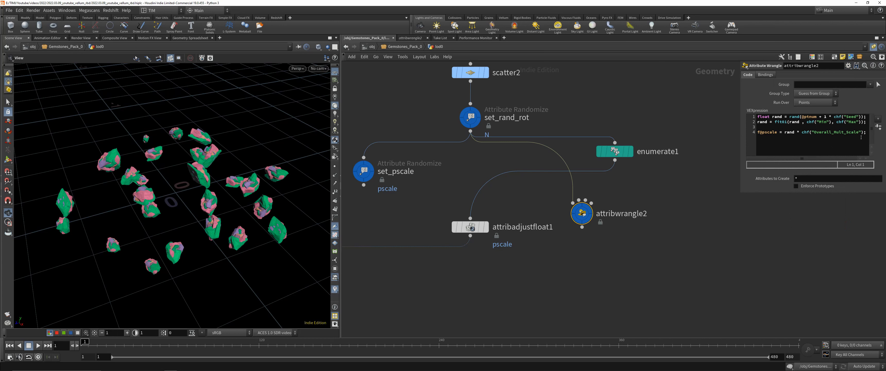
drag(860, 137, 757, 116)
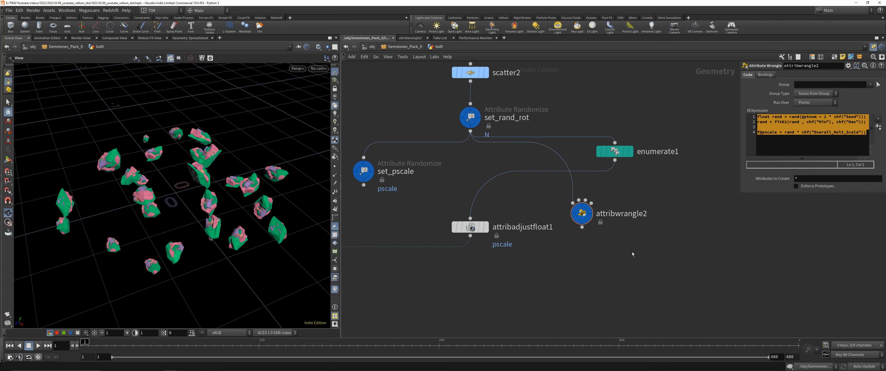
click(796, 142)
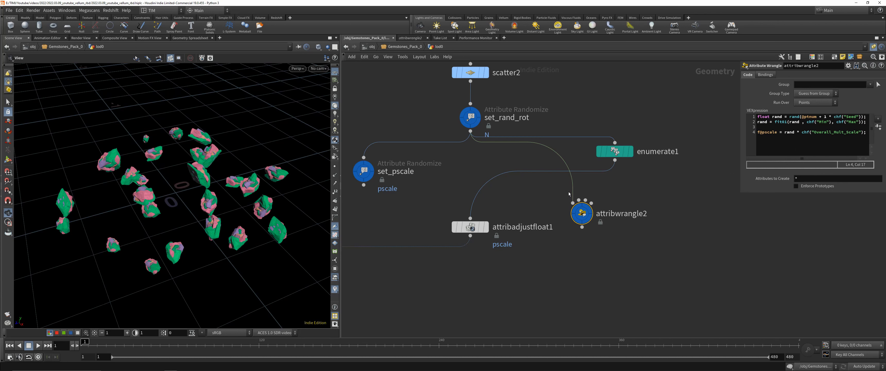
- Delete the wrangle node attribwrangle2 from the network
key(Delete)
scroll(572, 193, down, 2)
middle_drag(573, 191, 555, 227)
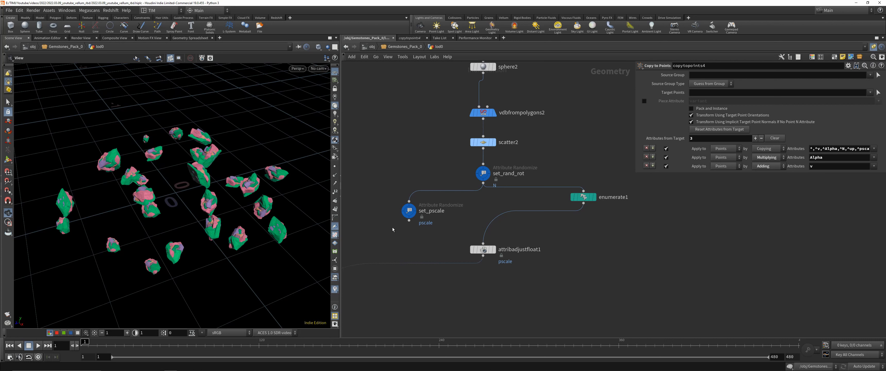
- Review the set_pscale, attribadjustfloat1 and copytopoints4 settings, and examine the older copy network that uses attribfrompieces1
drag(384, 189, 436, 230)
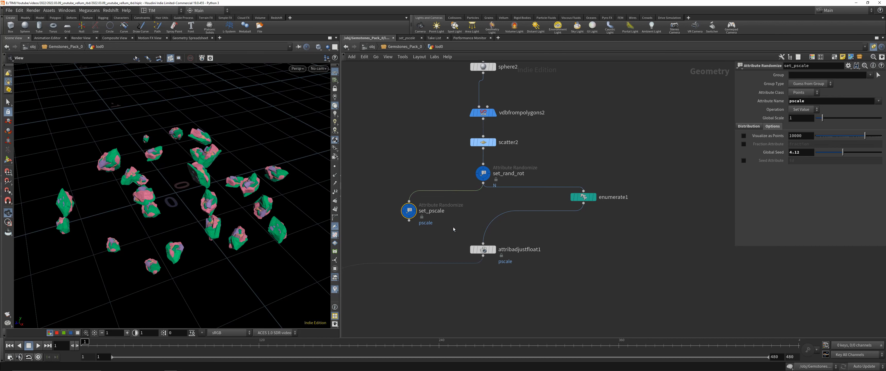
click(482, 249)
scroll(398, 182, down, 3)
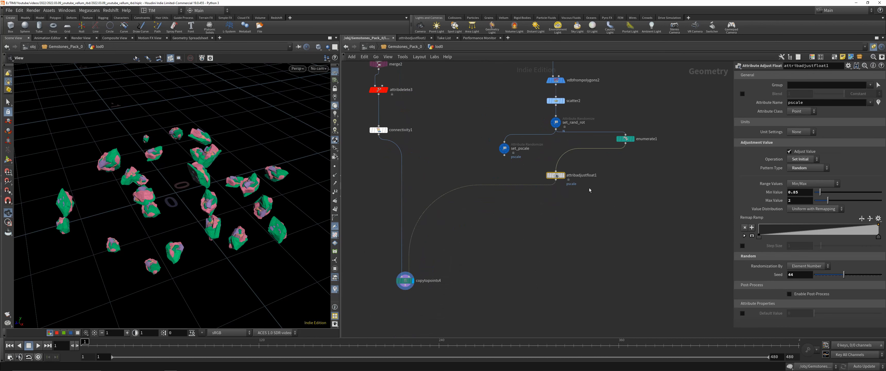
drag(538, 244, 421, 280)
scroll(544, 225, down, 4)
scroll(566, 268, down, 5)
scroll(450, 249, up, 10)
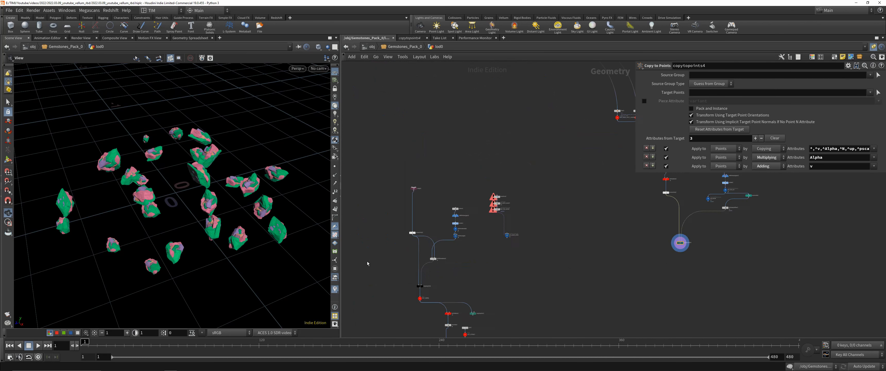
scroll(479, 224, down, 3)
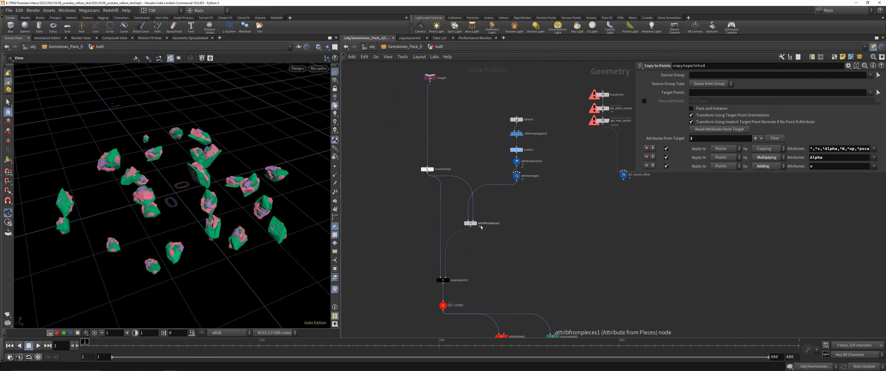
scroll(519, 234, down, 5)
middle_drag(770, 215, 569, 230)
scroll(572, 229, up, 5)
scroll(566, 186, up, 3)
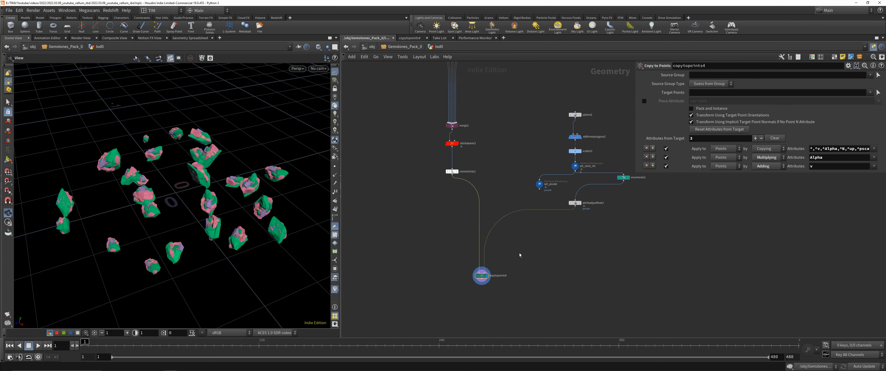
- Add an Attribute from Pieces node above copytopoints4 and connect attribadjustfloat1 to its Point Cloud input
key(Tab)
text(attr)
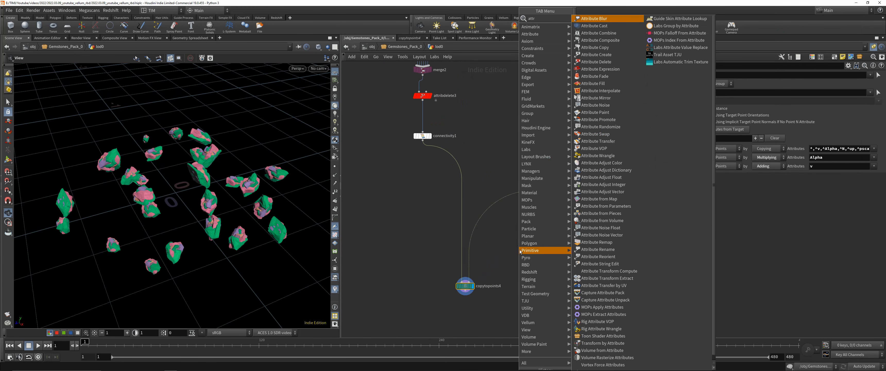
text(fp)
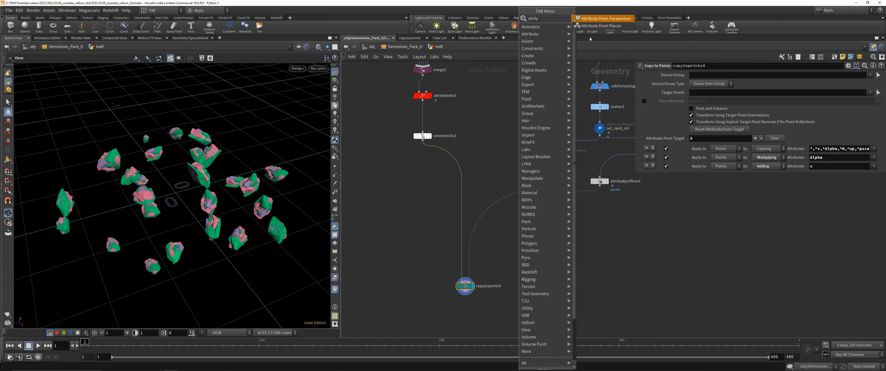
click(601, 26)
click(499, 230)
scroll(497, 231, up, 3)
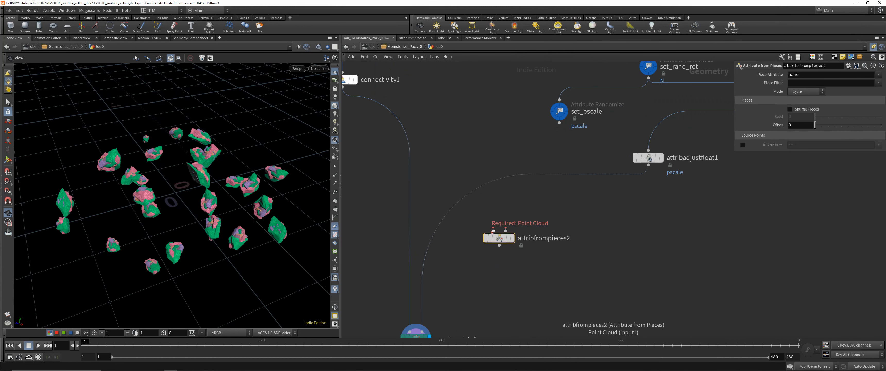
scroll(492, 231, down, 3)
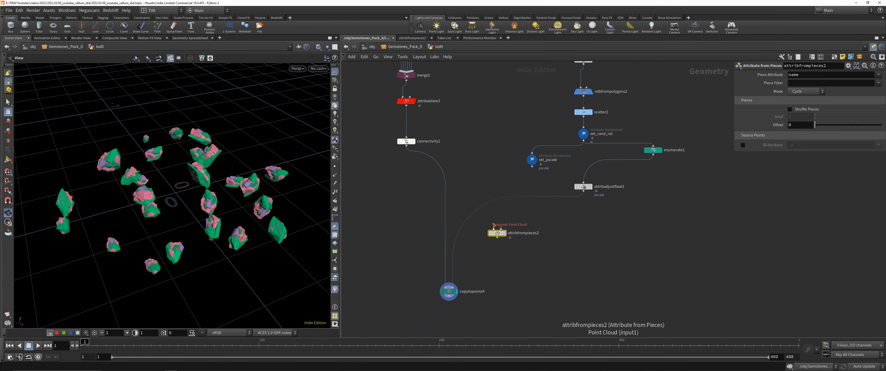
drag(494, 228, 583, 190)
scroll(501, 237, up, 3)
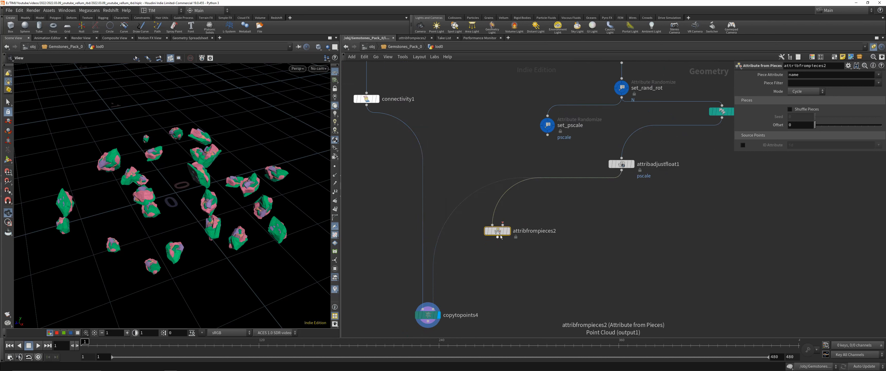
- Display the attribadjustfloat1 output and examine the scattered points in the viewport
click(621, 164)
click(632, 164)
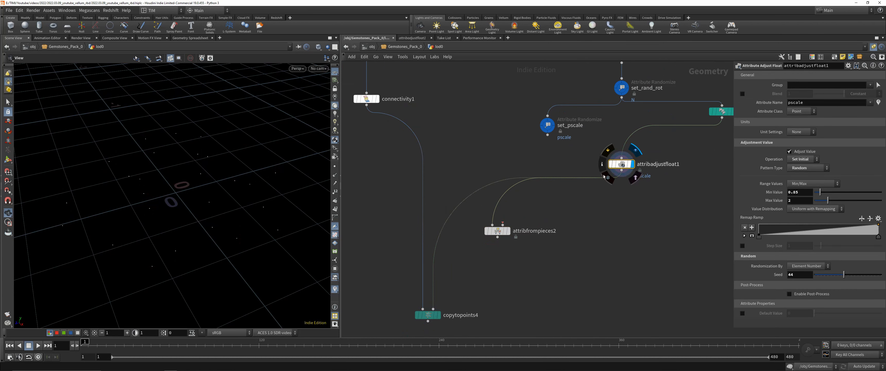
drag(174, 178, 173, 171)
drag(186, 177, 187, 193)
- Connect connectivity1 to the Geometry Library input of attribfrompieces2
drag(500, 233, 494, 244)
scroll(523, 222, down, 2)
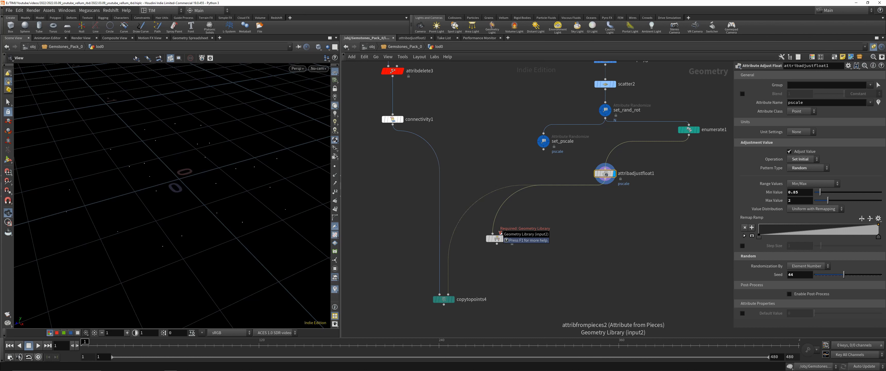
click(500, 232)
click(391, 126)
drag(356, 138, 389, 120)
- Display the connectivity1 output and examine the overlapping gemstone pieces up close
click(402, 120)
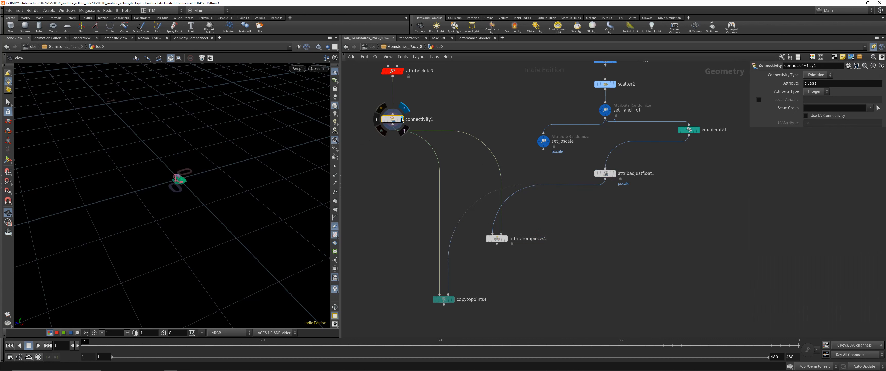
right_drag(222, 186, 183, 154)
middle_drag(184, 154, 188, 172)
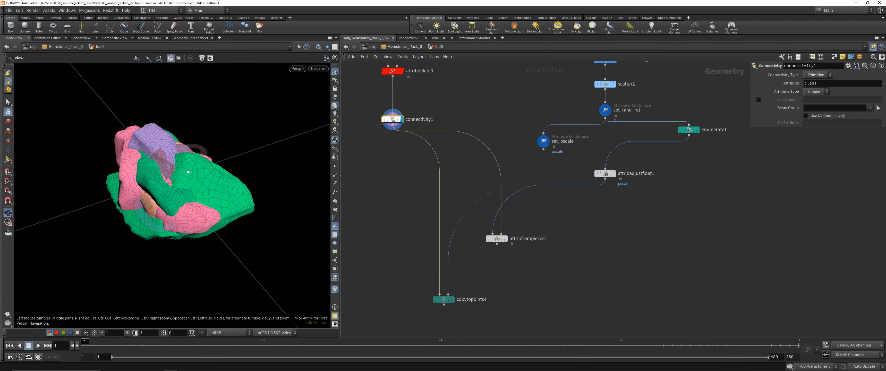
drag(188, 172, 208, 182)
- Display attribfrompieces2 and set its piece attribute to class and its mode to Random
click(497, 238)
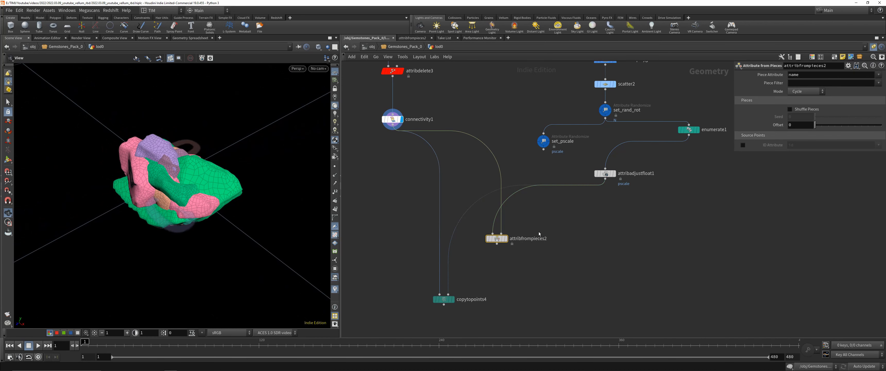
click(497, 244)
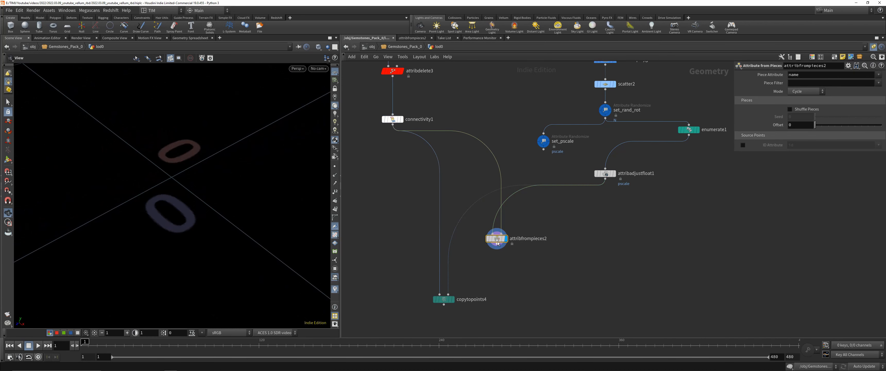
click(803, 75)
key(BackSpace)
click(877, 74)
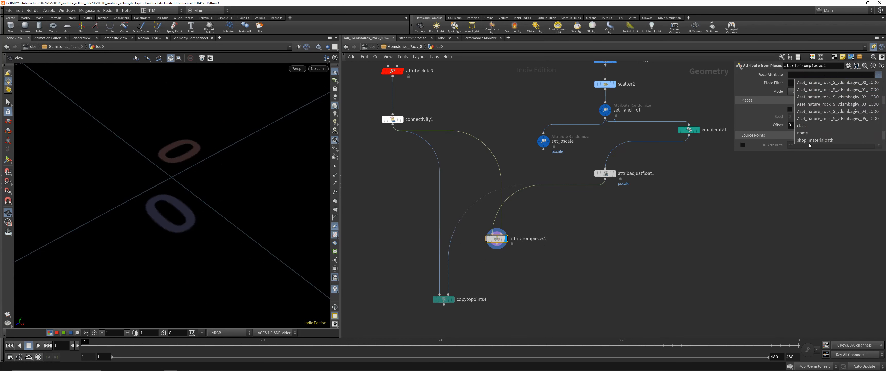
click(801, 125)
click(797, 92)
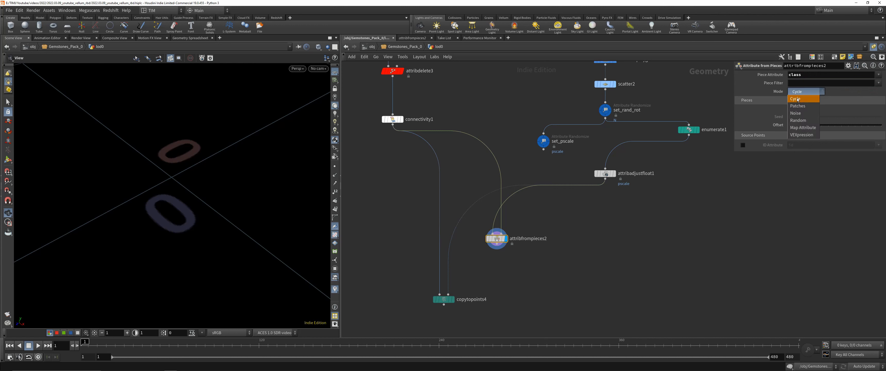
click(797, 120)
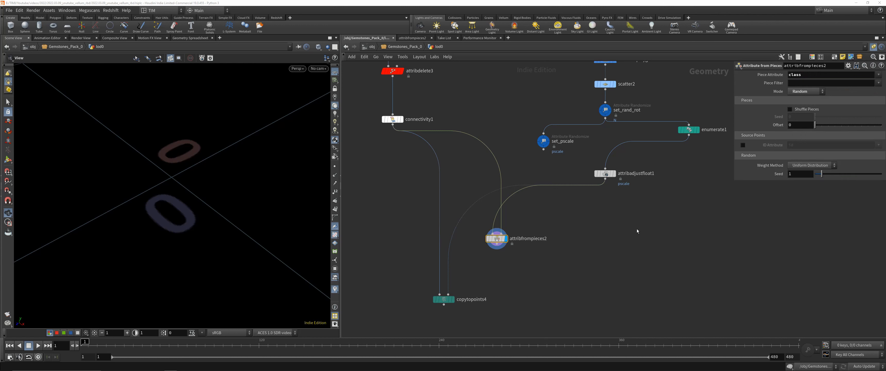
- Connect attribfrompieces2 to the target points input of copytopoints4 and display the copied result
click(496, 245)
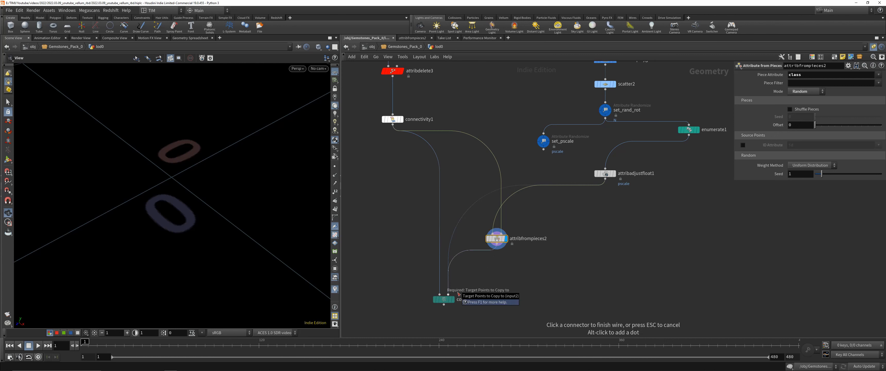
click(458, 294)
drag(460, 291, 406, 315)
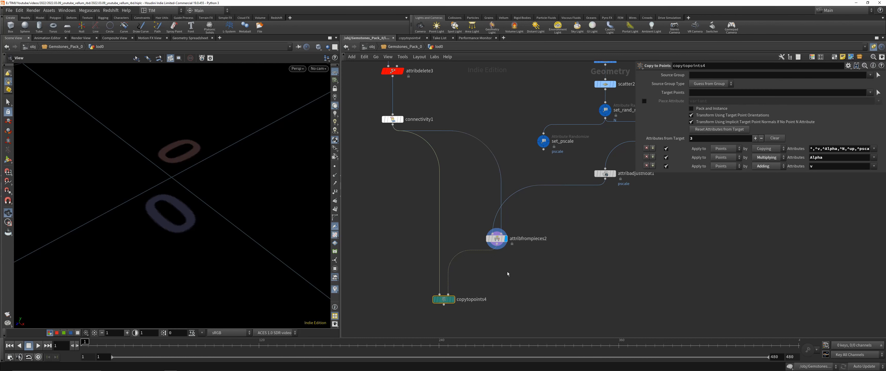
key(space+g)
mouse_move(240, 221)
mouse_down()
mouse_move(194, 224)
mouse_move(227, 220)
mouse_up()
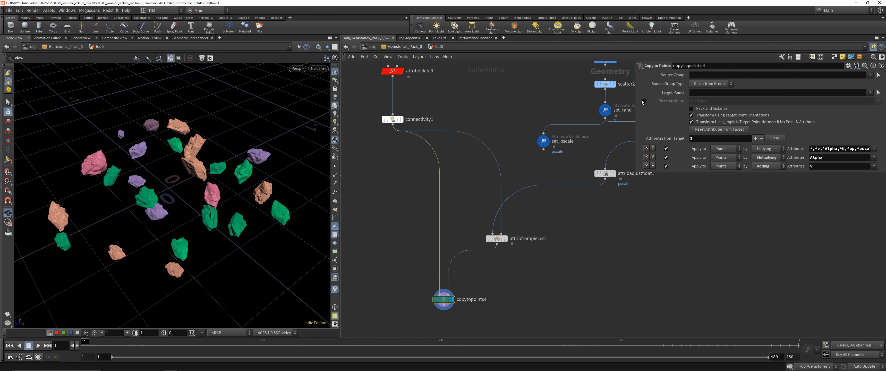
- Enable the piece attribute on copytopoints4, set it to class, and select attribfrompieces2
click(644, 101)
double_click(708, 101)
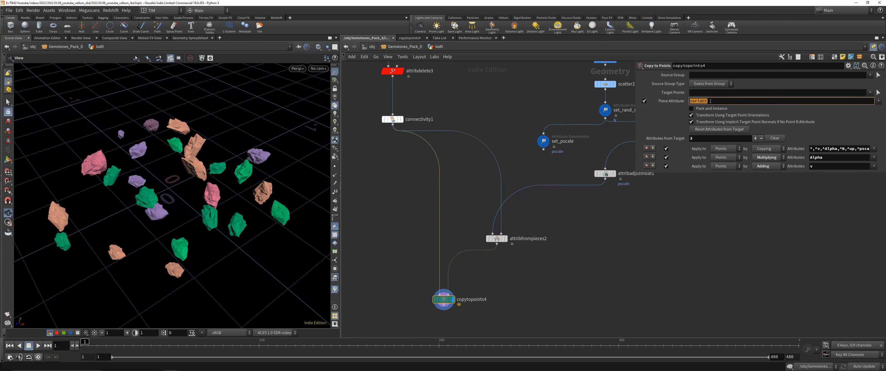
text(class)
key(Return)
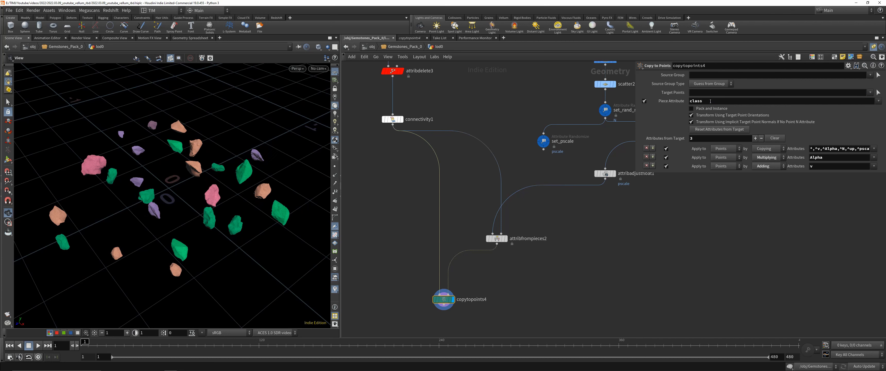
click(538, 239)
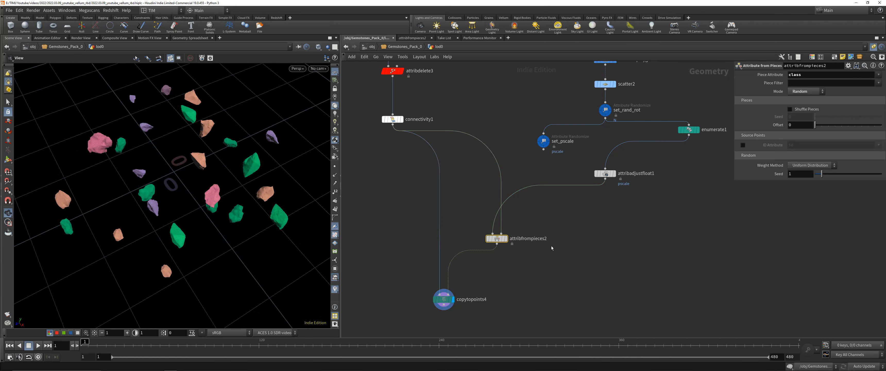
- Set the Offset of attribfrompieces2 to 6
drag(815, 125, 855, 128)
scroll(462, 141, down, 2)
key(h)
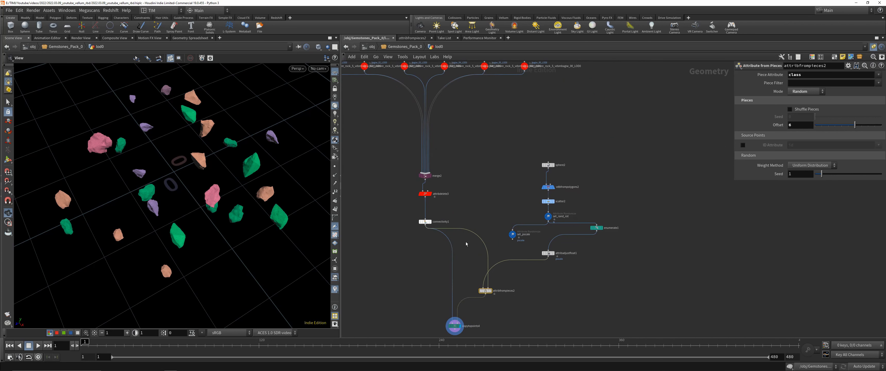
scroll(444, 318, up, 3)
middle_drag(444, 318, 477, 244)
scroll(456, 233, down, 3)
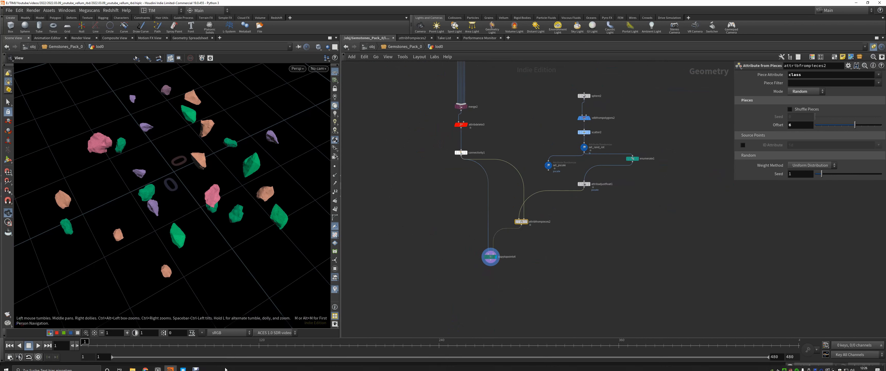
- Reposition copytopoints4 directly beneath connectivity1 to straighten the wire between them
click(195, 366)
click(514, 258)
scroll(483, 237, up, 5)
drag(437, 237, 504, 285)
scroll(460, 236, down, 5)
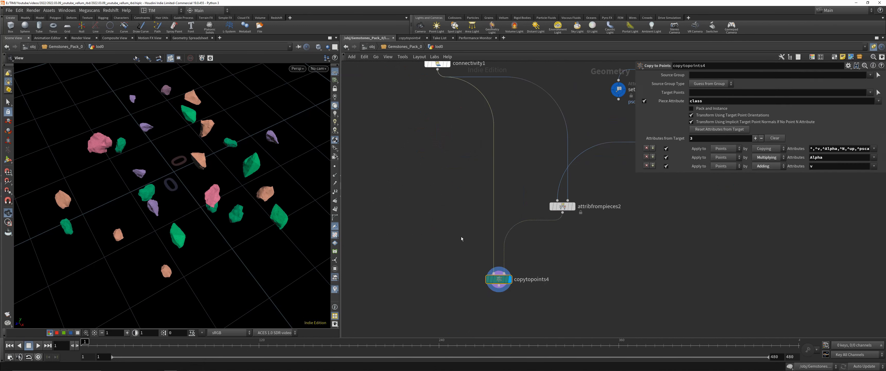
drag(470, 253, 441, 280)
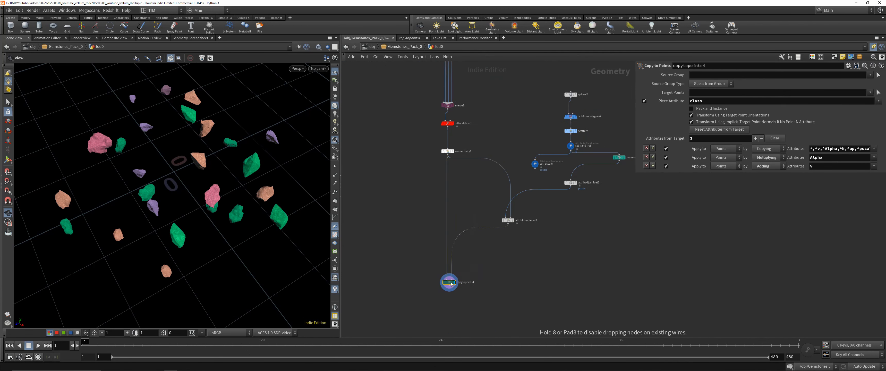
- Add a Sphere node in the empty area above sphere2 and frame it in the viewport
middle_drag(485, 137, 485, 206)
scroll(510, 124, up, 3)
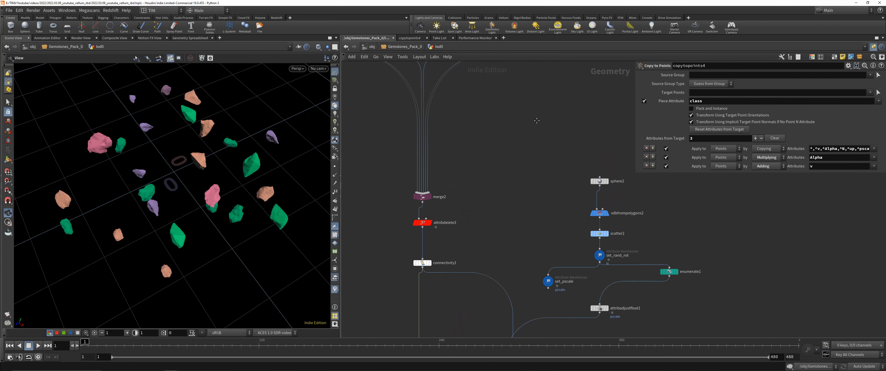
middle_drag(529, 100, 484, 193)
key(Tab)
text(sp)
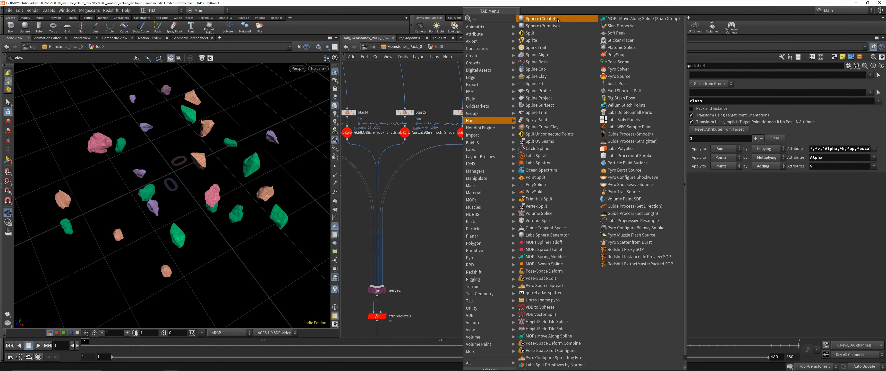
click(540, 19)
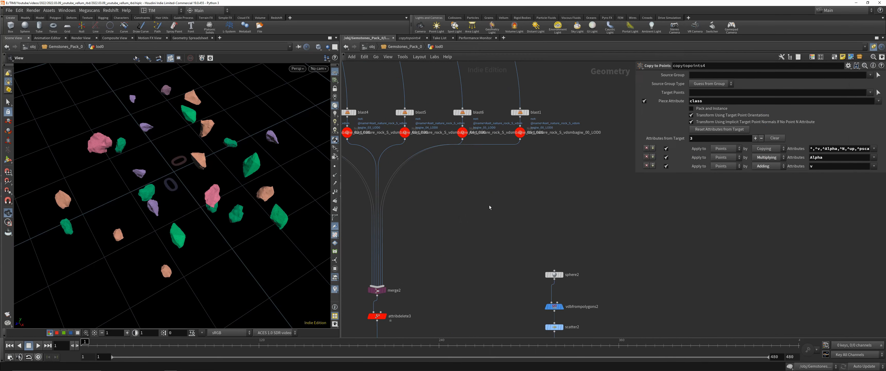
click(485, 209)
key(g)
scroll(569, 211, up, 5)
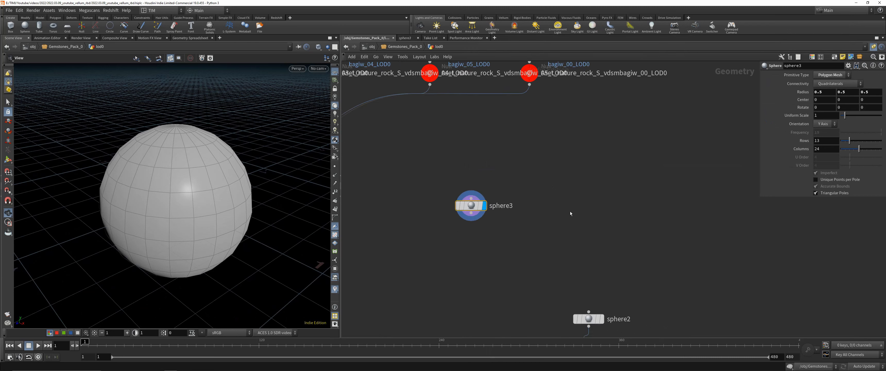
- Add a Torus node beside sphere3
key(Tab)
text(tor)
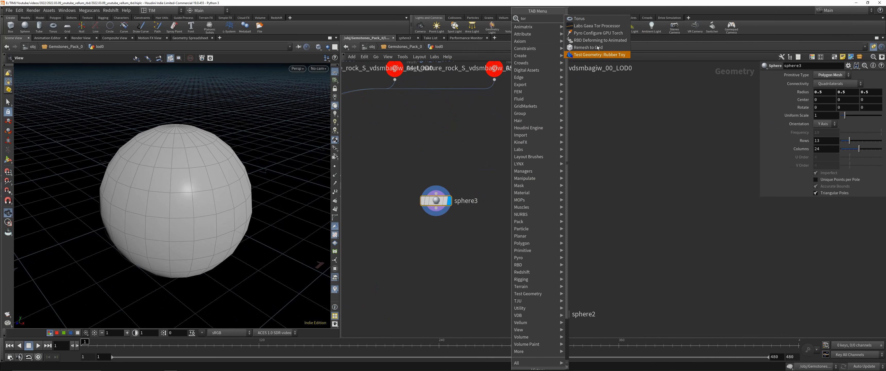
click(580, 19)
click(512, 205)
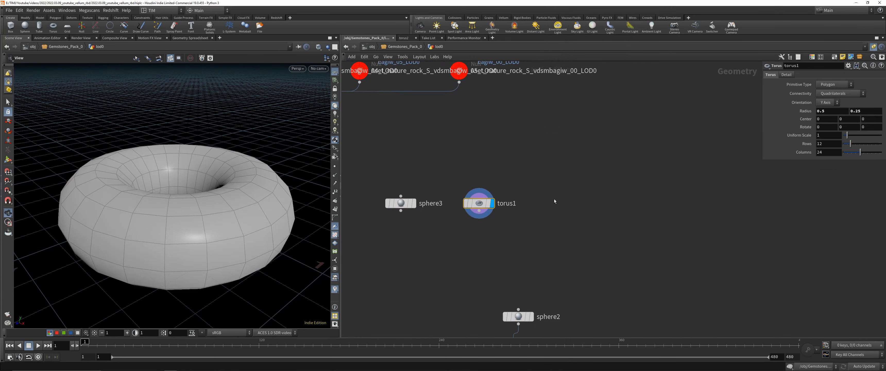
- Add a Platonic Solids node beside torus1
key(Tab)
text(plat)
key(Up)
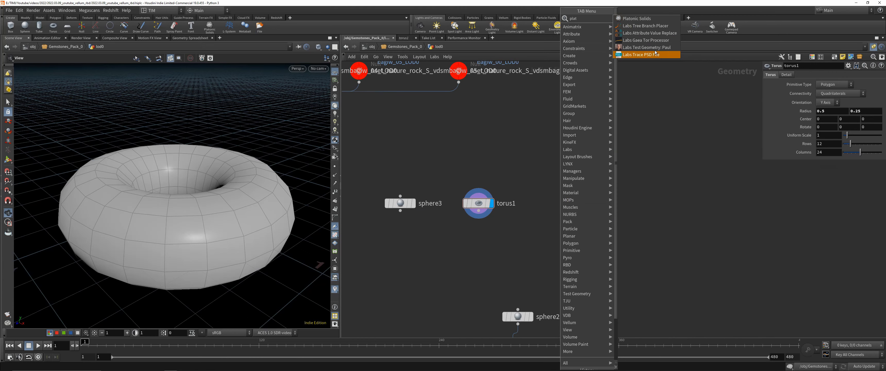
key(Down)
key(Return)
click(563, 203)
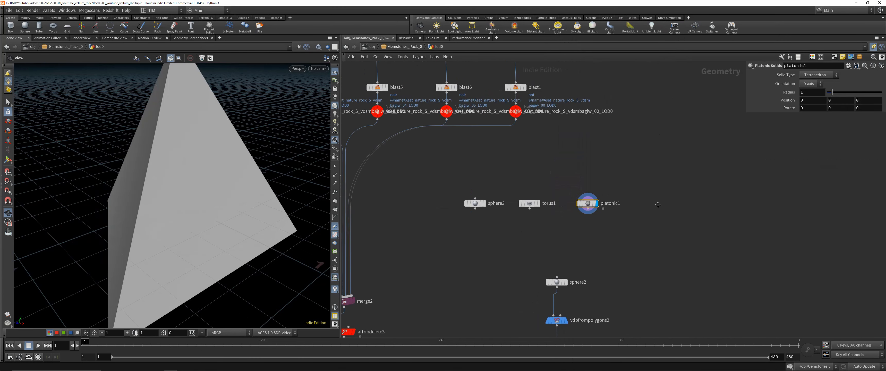
- Duplicate the platonic1 node beside itself and set the copy's solid type to Dodecahedron
alt+drag(534, 207, 613, 208)
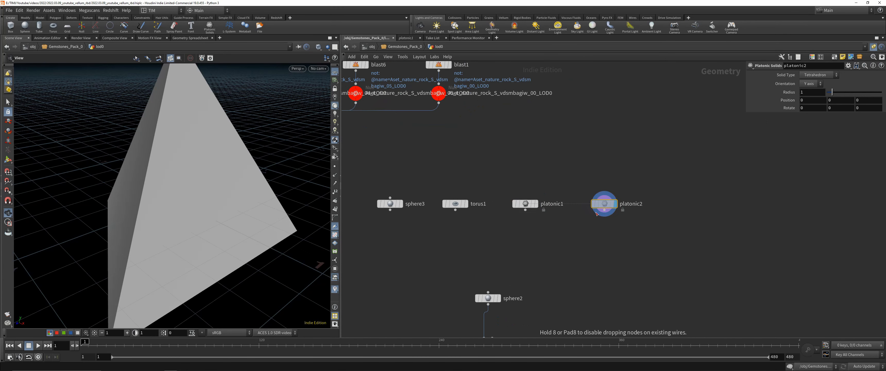
click(816, 74)
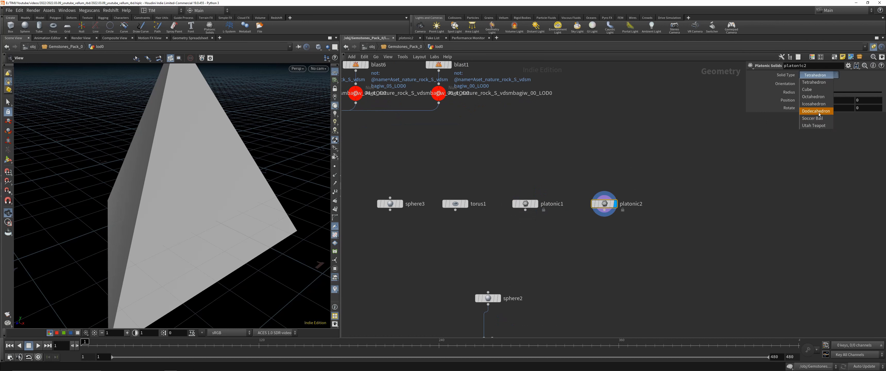
click(817, 110)
middle_drag(603, 218, 574, 214)
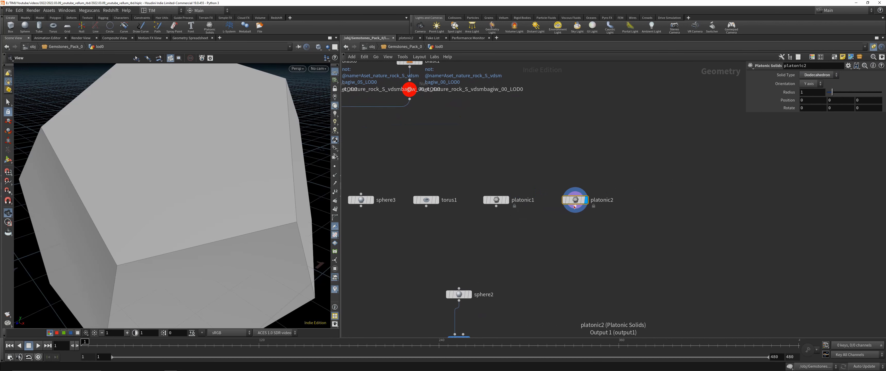
- Combine sphere3, torus1, platonic1 and platonic2 into a new Merge node
scroll(592, 218, down, 3)
drag(416, 219, 635, 201)
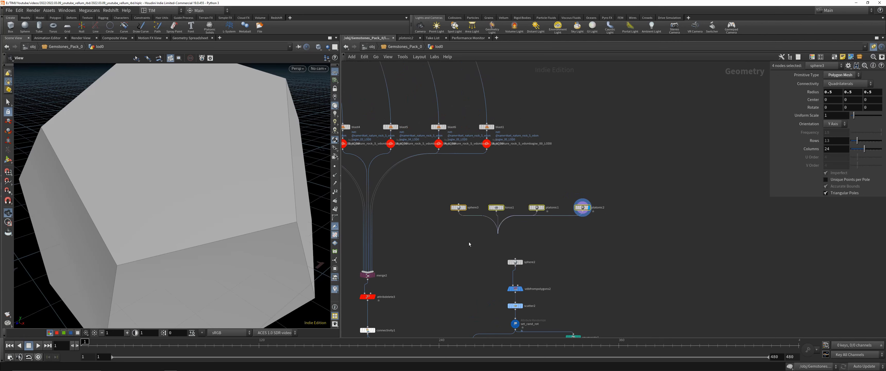
middle_drag(468, 241, 485, 229)
key(Tab)
text(merge)
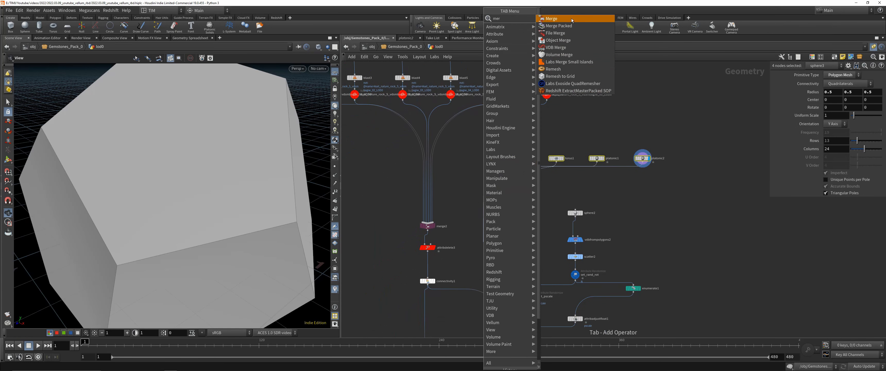
key(Return)
click(483, 244)
- Connect merge3 to the attribdelete3 input in place of merge2 and display the copytopoints4 result
click(483, 247)
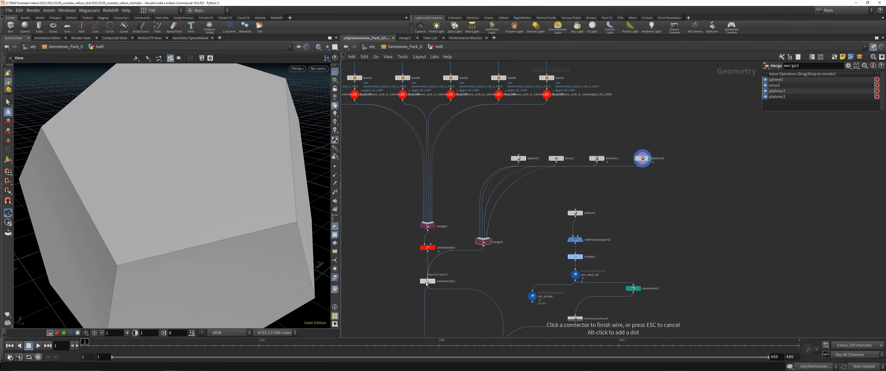
click(425, 244)
scroll(489, 273, down, 4)
middle_drag(485, 316, 508, 164)
scroll(495, 196, up, 4)
click(470, 196)
click(476, 195)
scroll(204, 187, down, 5)
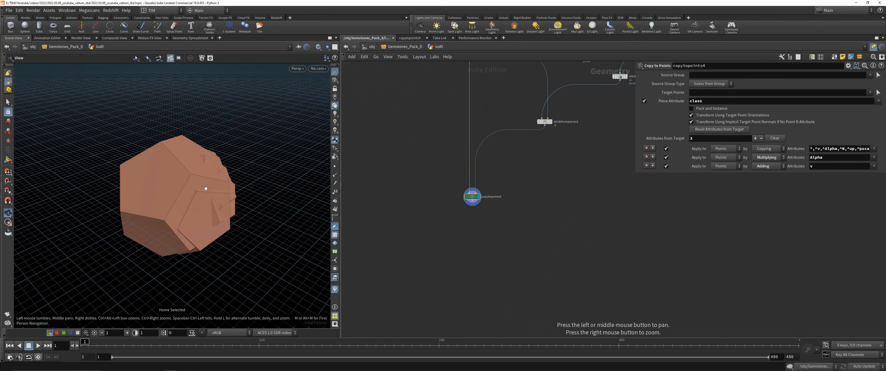
- Examine the copied shapes, then inspect the merged primitives through the merge3 and connectivity1 outputs
alt+drag(204, 187, 196, 190)
scroll(497, 168, up, 1)
middle_drag(497, 169, 419, 345)
middle_drag(500, 157, 504, 197)
drag(392, 188, 393, 211)
click(460, 179)
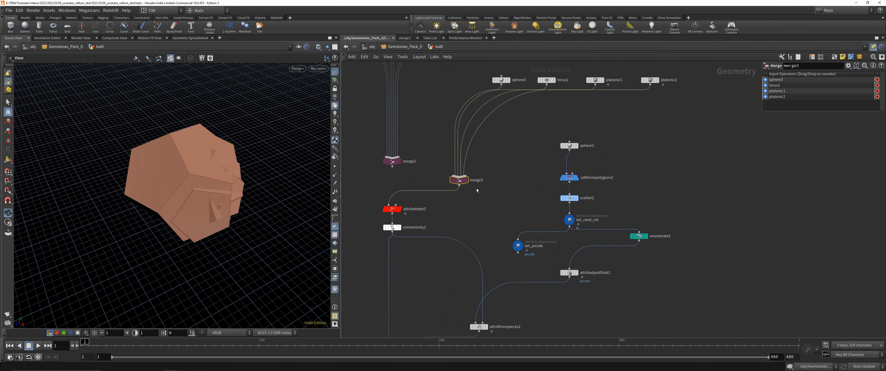
click(467, 180)
key(g)
mouse_move(211, 191)
mouse_down()
mouse_move(165, 199)
mouse_move(203, 196)
mouse_up()
click(399, 227)
scroll(425, 256, down, 1)
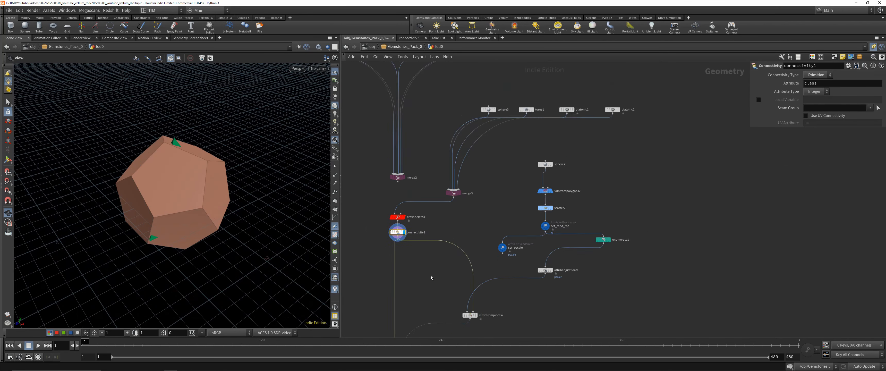
- Display the copytopoints4 output again
middle_drag(431, 277, 449, 175)
click(422, 286)
middle_drag(458, 269, 441, 311)
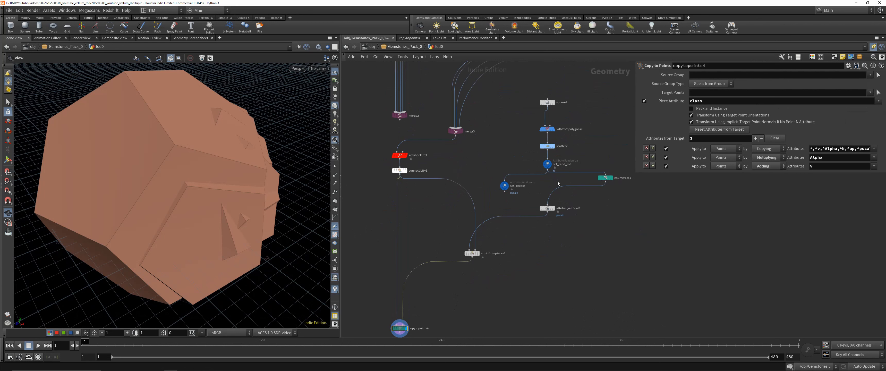
- Insert a Transform node between merge3 and attribdelete3
scroll(521, 206, up, 2)
middle_drag(455, 161, 489, 200)
middle_drag(507, 139, 505, 218)
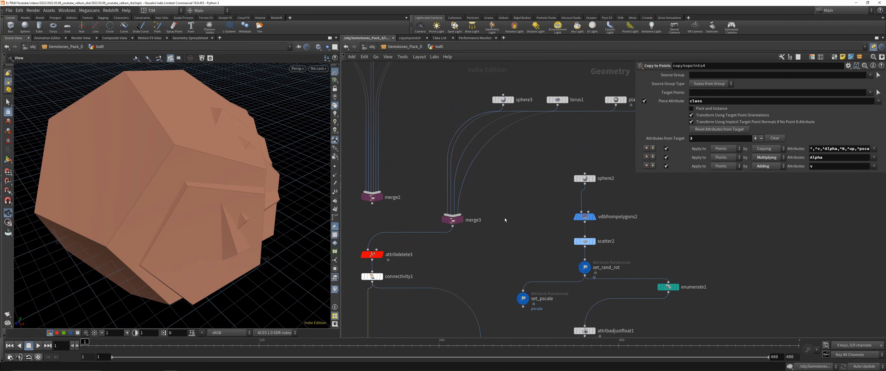
middle_drag(530, 181, 512, 204)
scroll(472, 243, down, 2)
key(Tab)
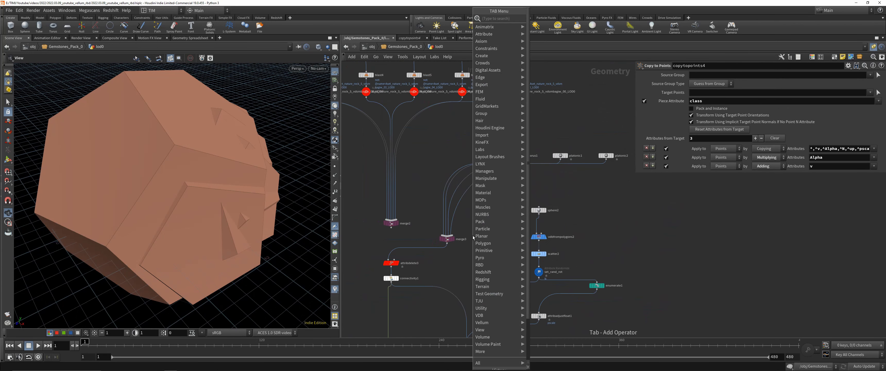
text(tra)
click(551, 33)
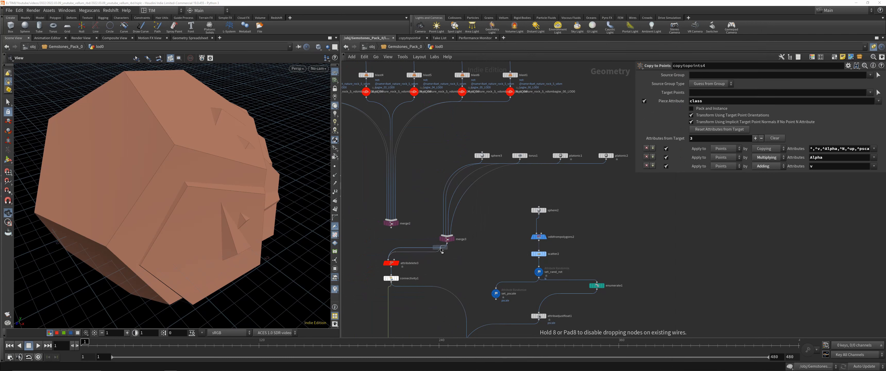
click(447, 253)
- Apply the Centroid preset to transform3, set its uniform scale to 0.05, and frame the scattered shapes
click(849, 65)
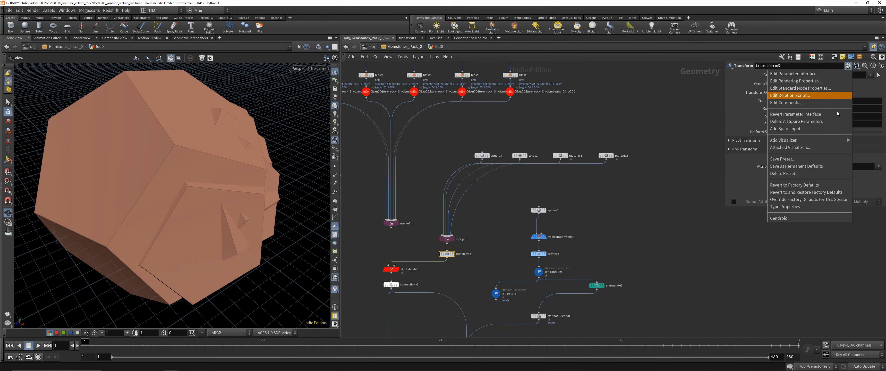
click(810, 219)
drag(740, 133, 726, 136)
scroll(194, 199, up, 10)
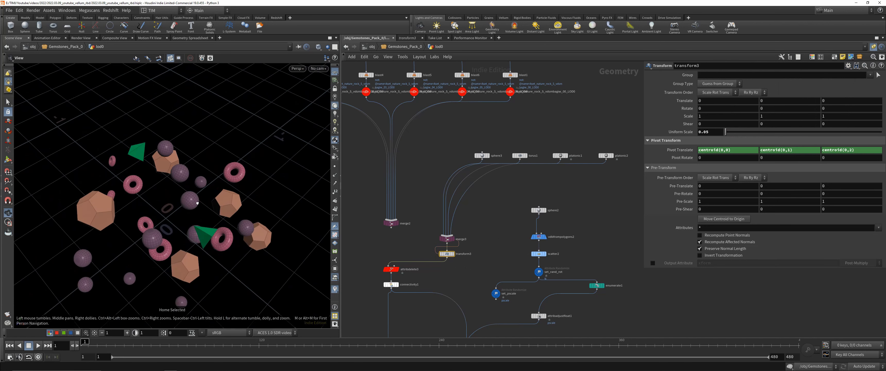
drag(194, 200, 203, 214)
middle_drag(203, 214, 218, 182)
- Set the Offset of attribfrompieces2 to 5 and its random Seed to 3.68
scroll(465, 260, down, 1)
middle_drag(465, 261, 486, 187)
scroll(460, 280, up, 1)
middle_drag(461, 280, 457, 245)
click(489, 234)
drag(853, 126, 847, 127)
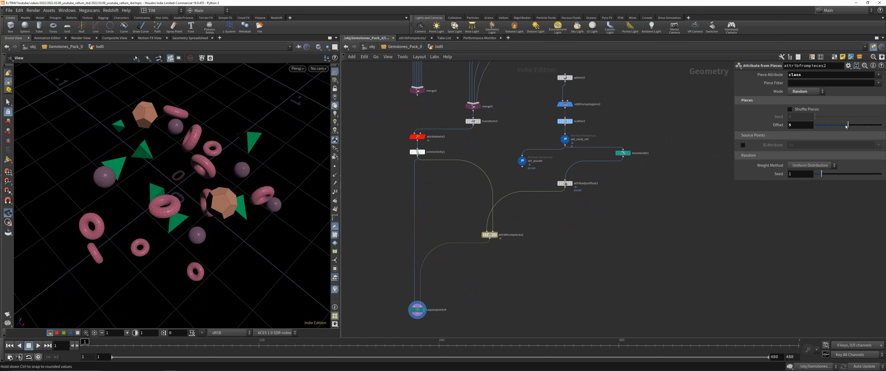
drag(821, 174, 839, 175)
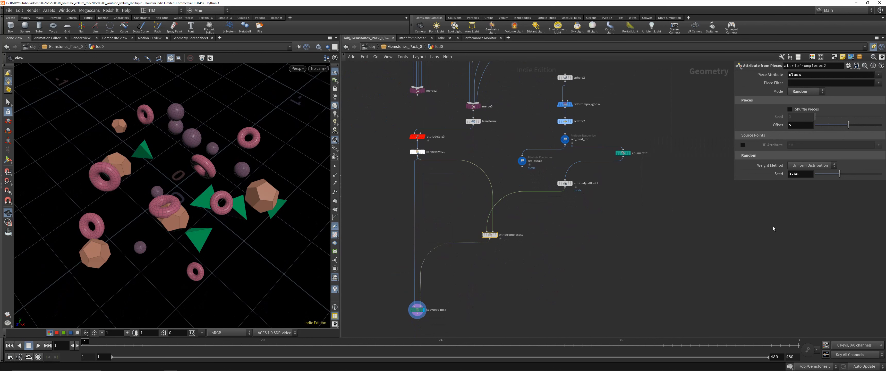
- Change the weight method to Piece Weights and autofill the list of pieces
click(796, 168)
click(803, 174)
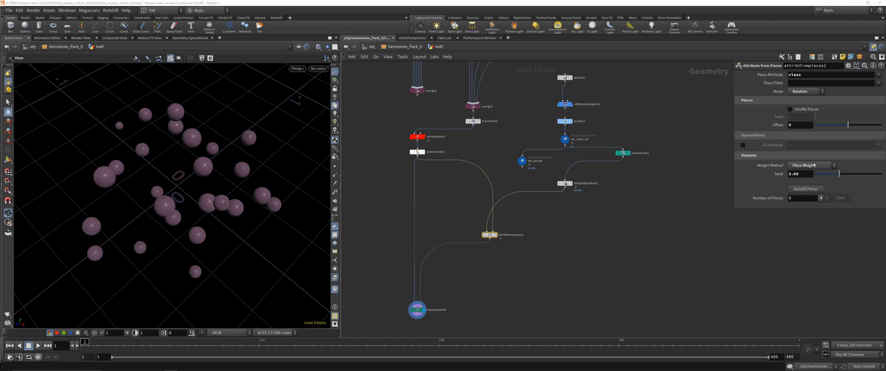
click(820, 199)
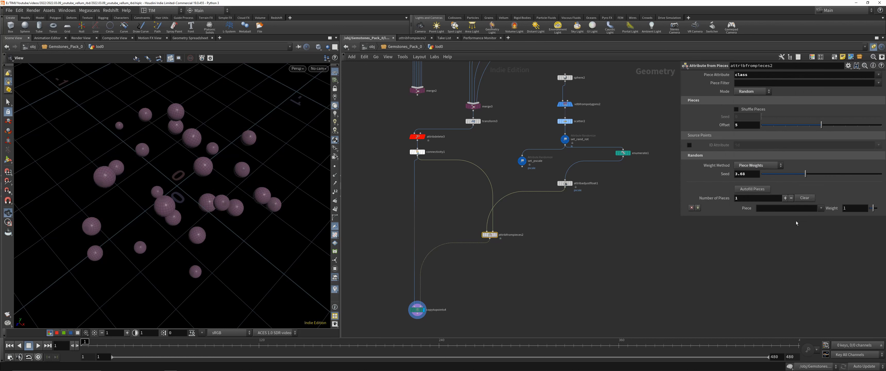
click(751, 190)
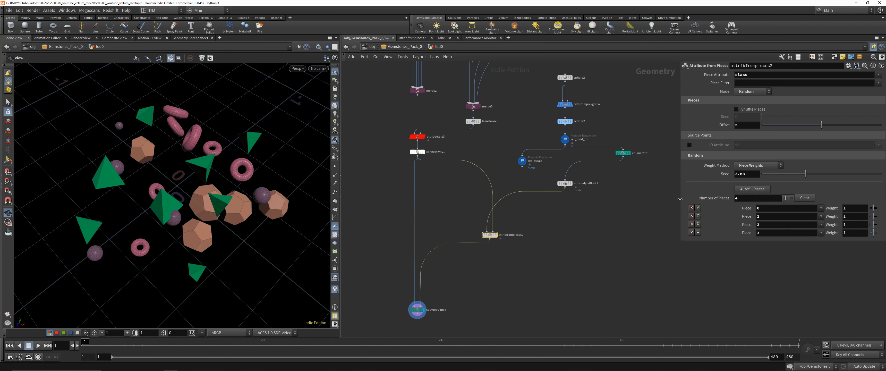
- Widen the parameter area and set the weights of pieces 0 to 3 to 1.778, 0.357, 0.329 and 0.271
drag(680, 199, 588, 199)
mouse_move(850, 208)
mouse_down()
mouse_move(873, 209)
mouse_move(843, 213)
mouse_up()
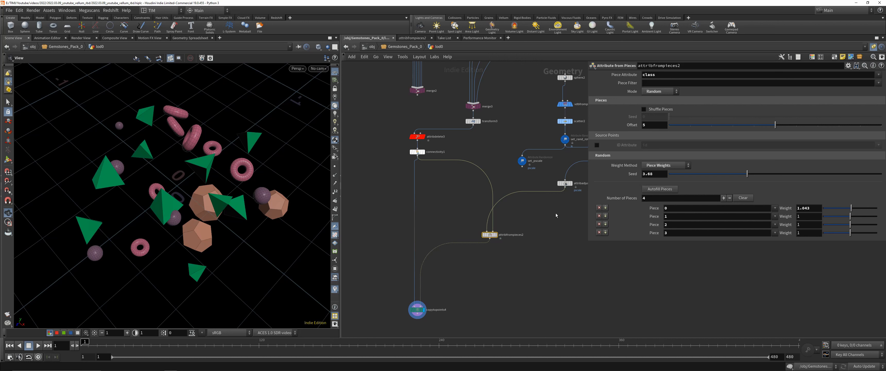
drag(851, 207, 873, 214)
drag(850, 216, 832, 225)
drag(850, 233, 831, 236)
drag(158, 155, 163, 166)
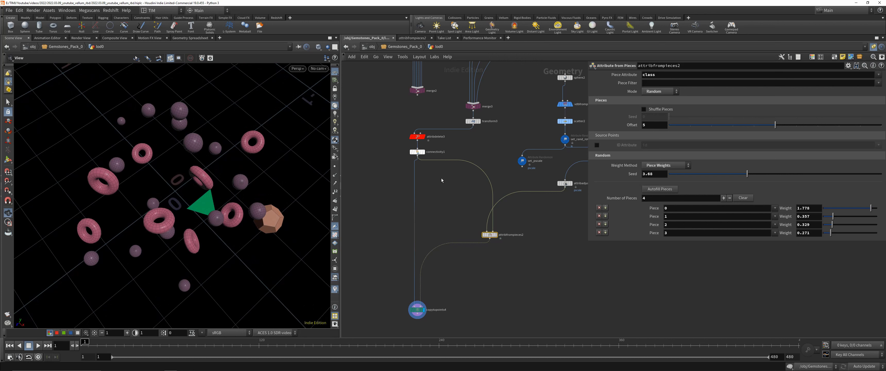
- Raise the weight of piece 3 to 1.845 and lower the weight of piece 0 to about 0.41
drag(830, 235, 873, 236)
drag(863, 209, 835, 210)
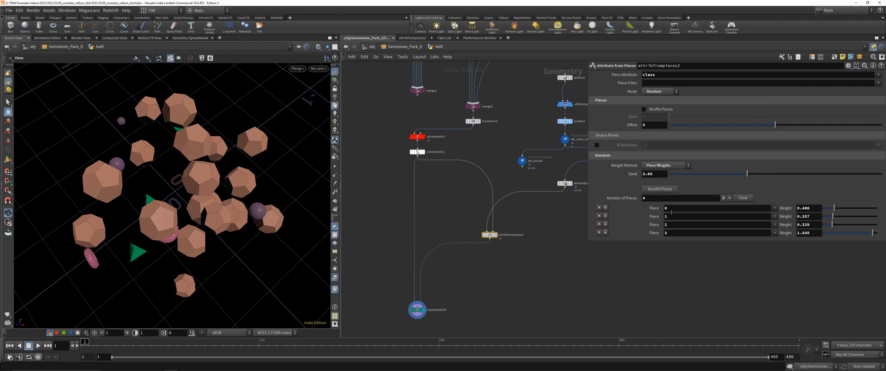
- Clear the list of pieces, change the weight method to Uniform Distribution and set the random Seed to 4.13
click(740, 199)
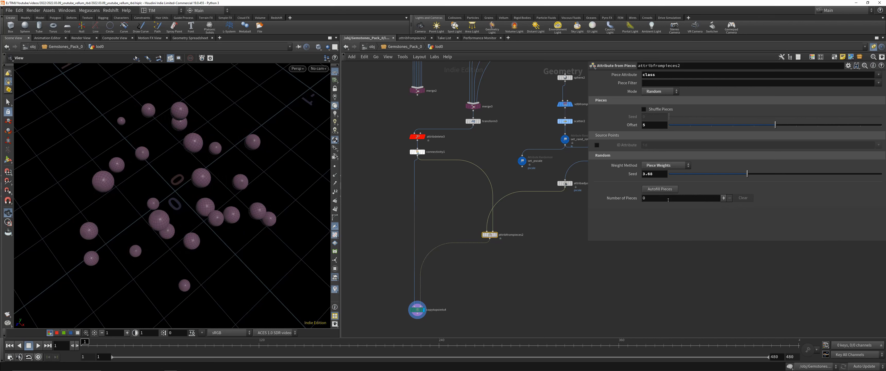
click(665, 165)
click(661, 178)
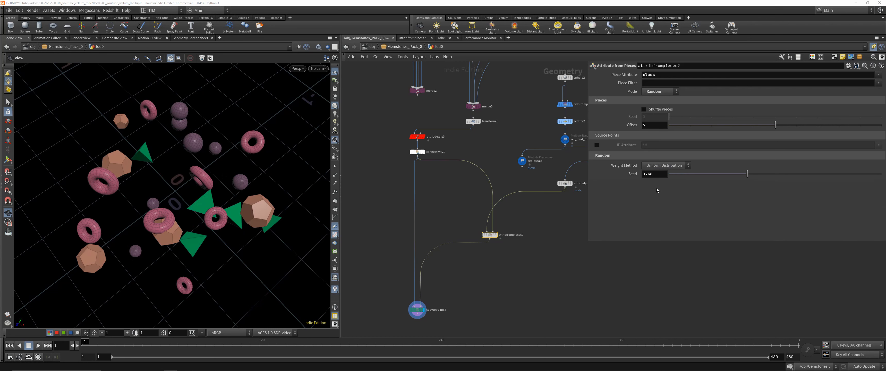
mouse_move(747, 174)
mouse_down()
mouse_move(795, 175)
mouse_move(757, 175)
mouse_up()
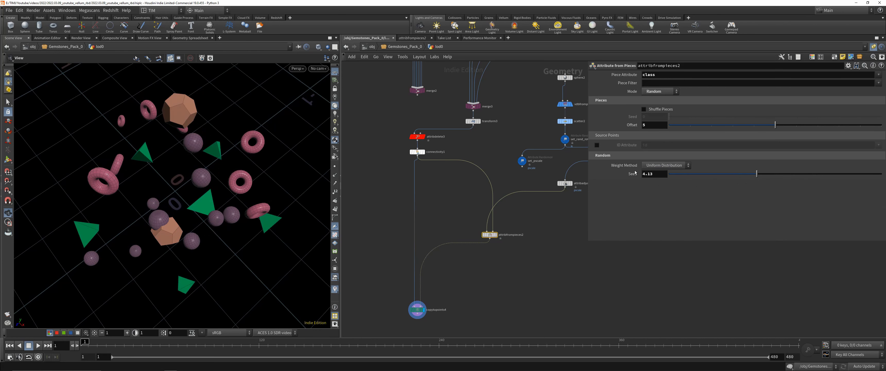
- Try the Weight Attribute method and the Piece Weights method with autofilled pieces
click(671, 166)
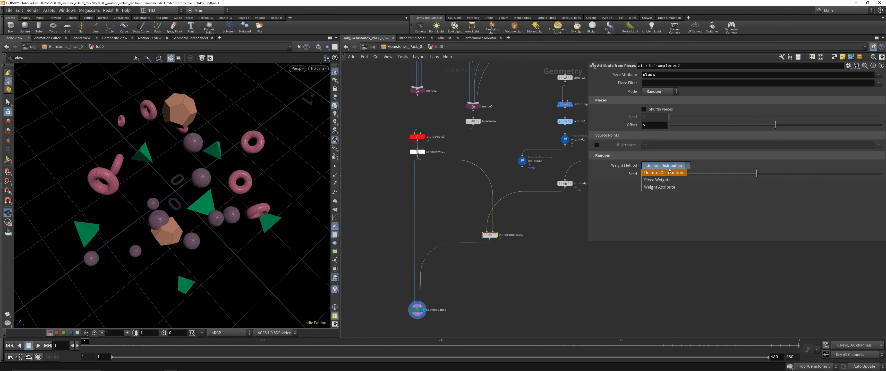
click(666, 188)
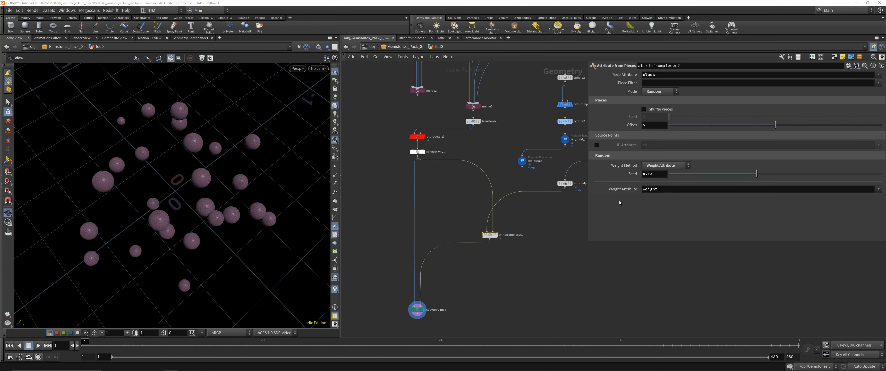
click(666, 166)
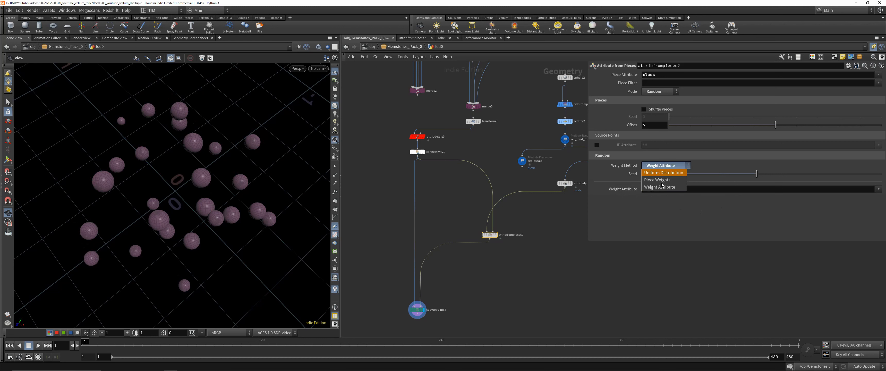
click(663, 176)
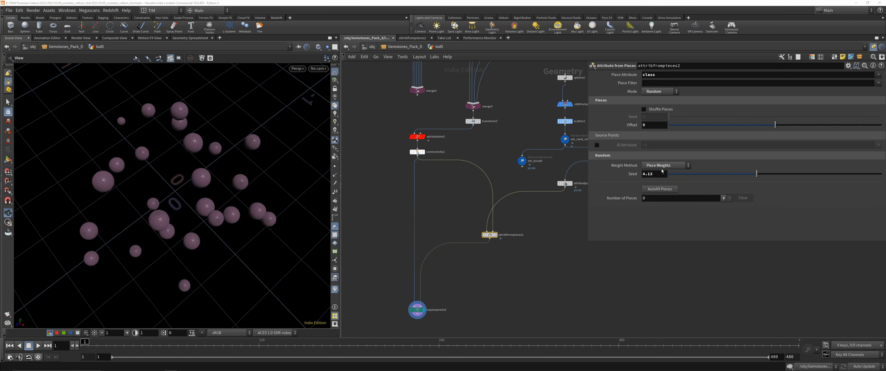
click(659, 189)
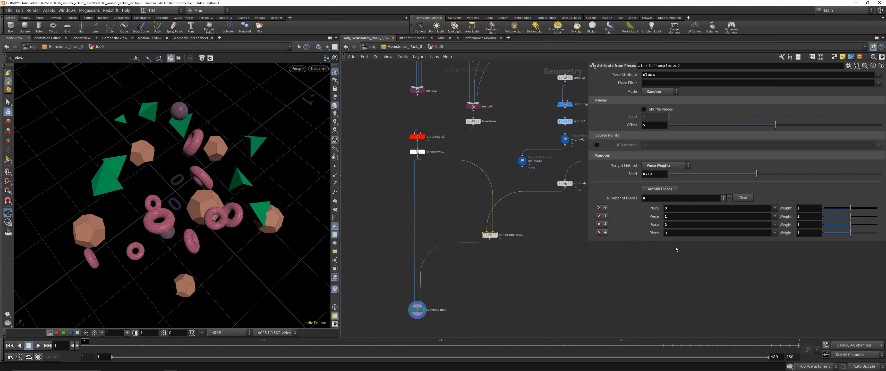
- Return the weight method to Uniform Distribution and set the random Seed to 4.92 and the Offset to 7
click(669, 165)
click(664, 168)
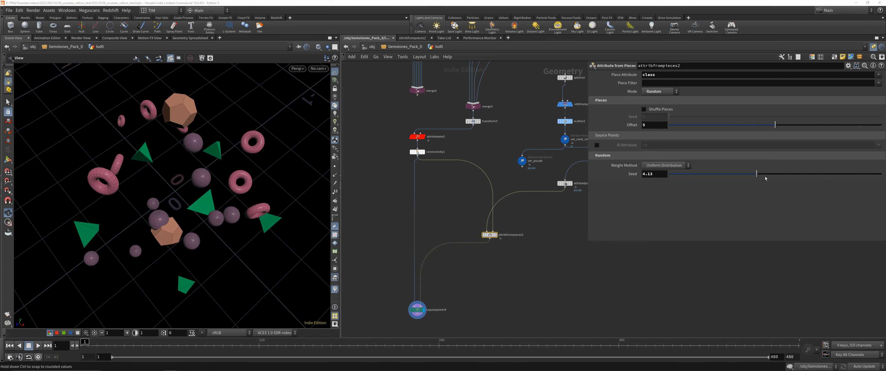
drag(757, 173, 756, 188)
drag(792, 123, 817, 125)
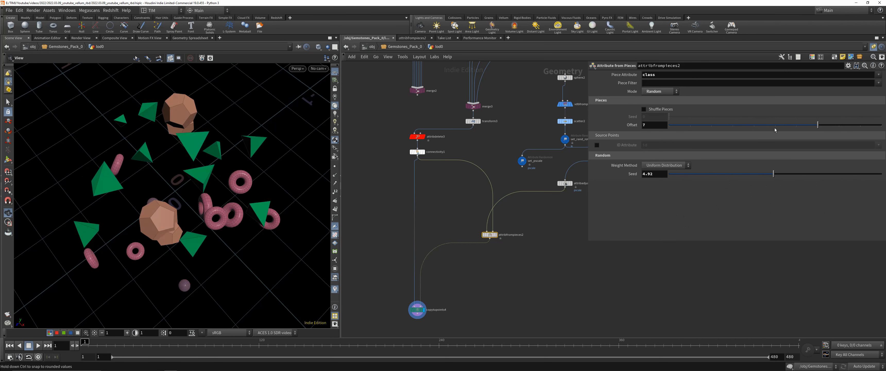
- Try the Noise mode on attribfrompieces2 and switch back to Random
click(662, 91)
click(653, 114)
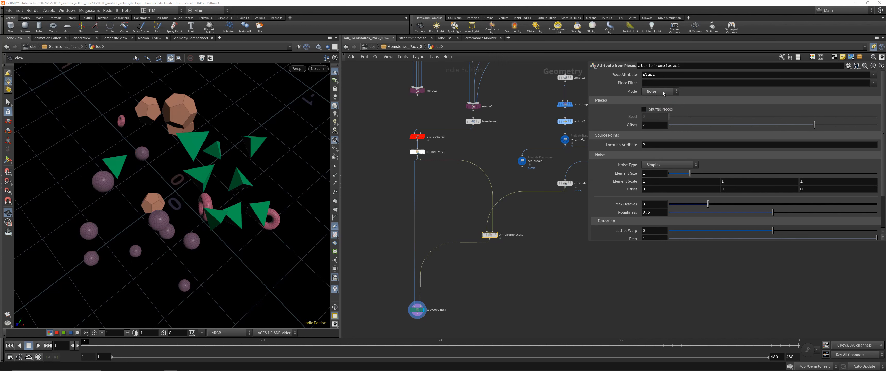
click(659, 91)
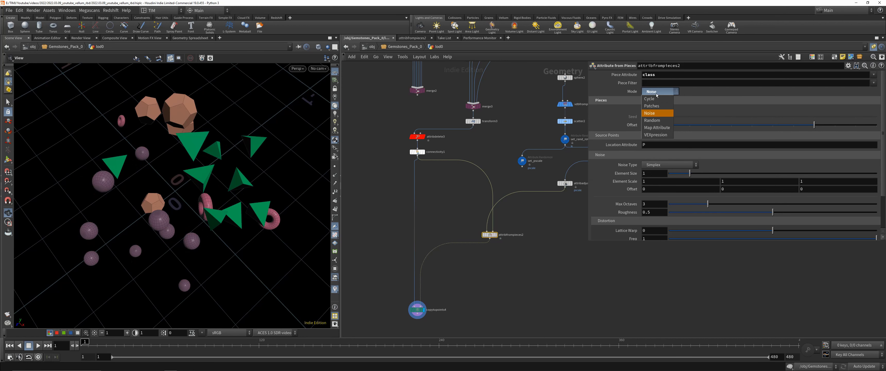
click(652, 121)
- Change the mode of attribfrompieces2 to Patches and set the Patch Size to 1.39
click(659, 92)
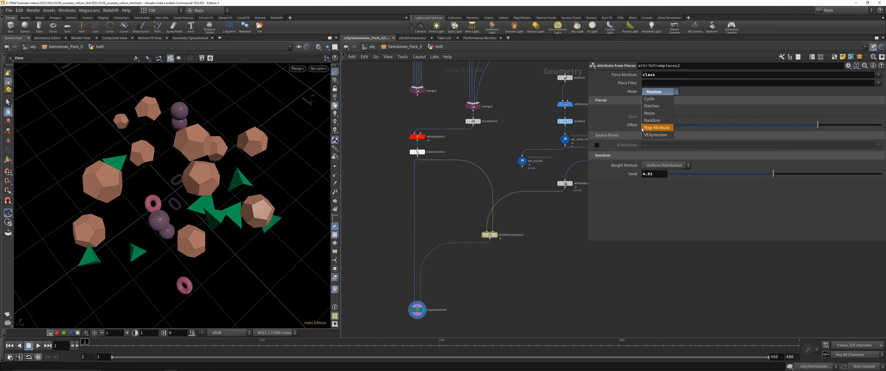
click(658, 105)
drag(196, 222, 184, 231)
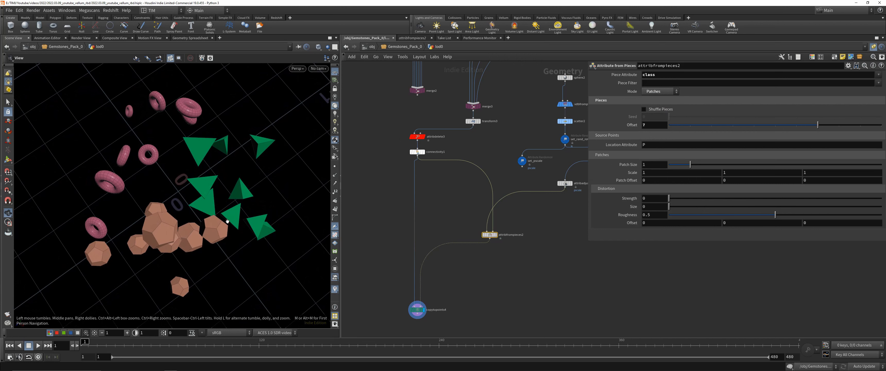
drag(688, 166, 720, 164)
- Raise the Force Total Count of scatter2 to 500 points
scroll(517, 174, down, 1)
middle_drag(517, 174, 467, 211)
scroll(467, 210, up, 1)
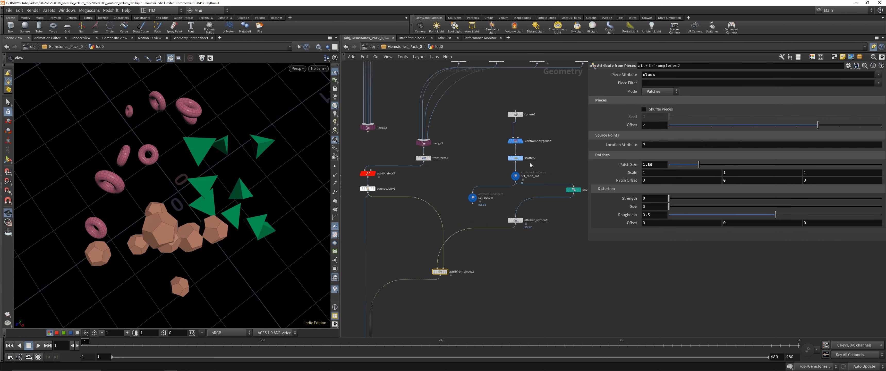
click(516, 158)
click(652, 141)
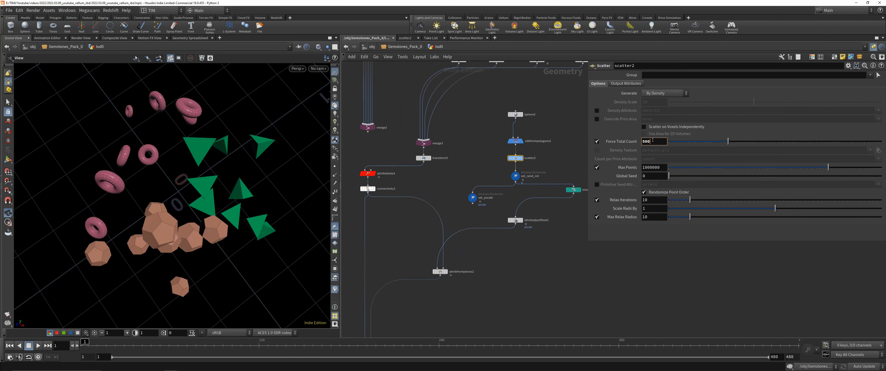
key(Return)
- Reduce the Patch Size of attribfrompieces2 to 0.23
scroll(462, 226, up, 1)
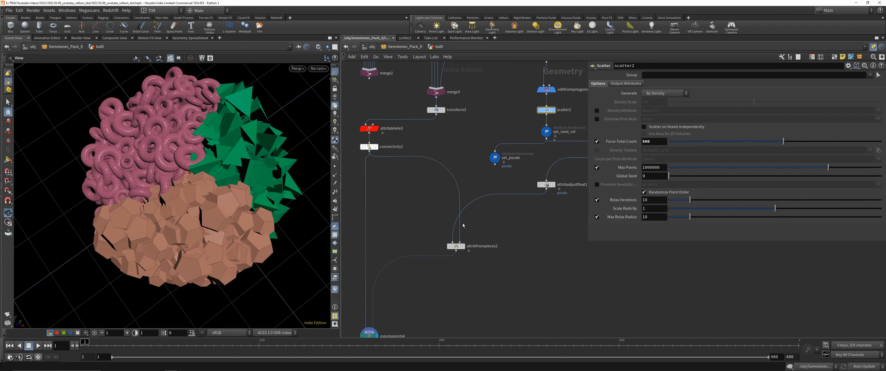
click(456, 246)
middle_drag(456, 245, 488, 247)
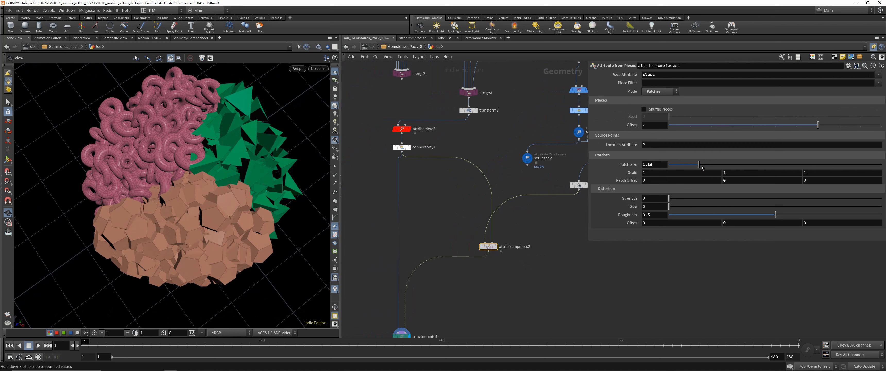
drag(702, 168, 674, 168)
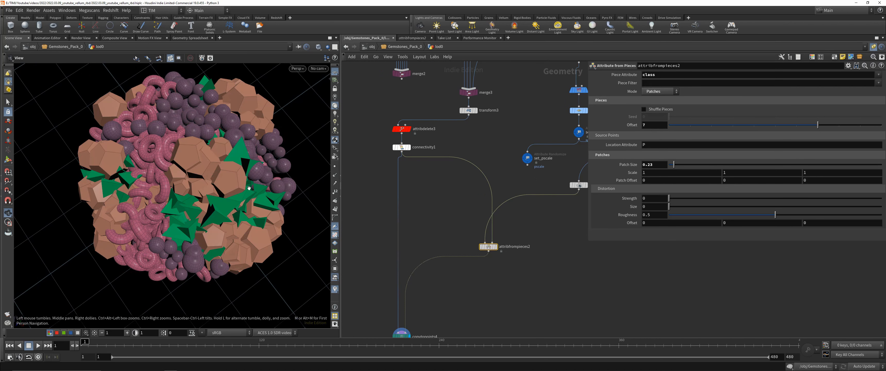
- Return attribfrompieces2 to Random mode and set the Force Total Count of scatter2 to 30
middle_drag(525, 164, 464, 194)
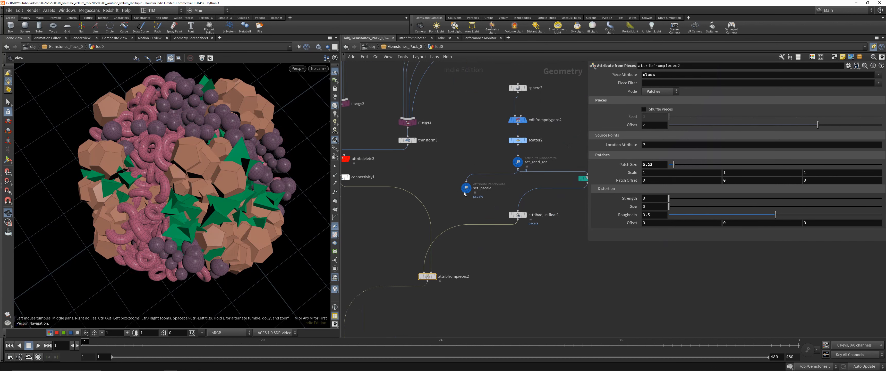
click(662, 92)
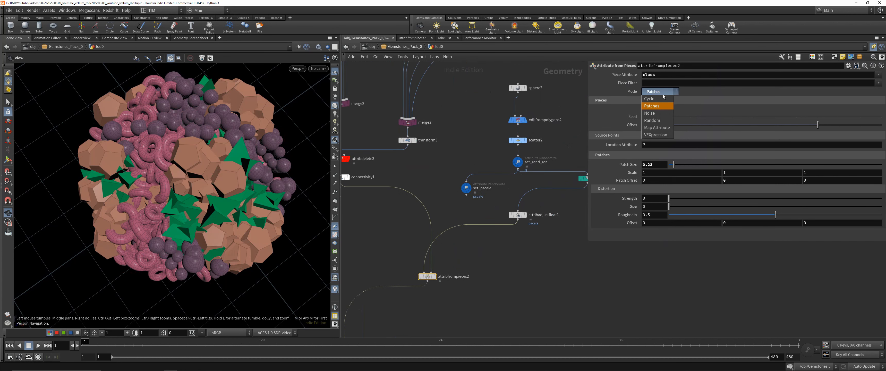
click(658, 121)
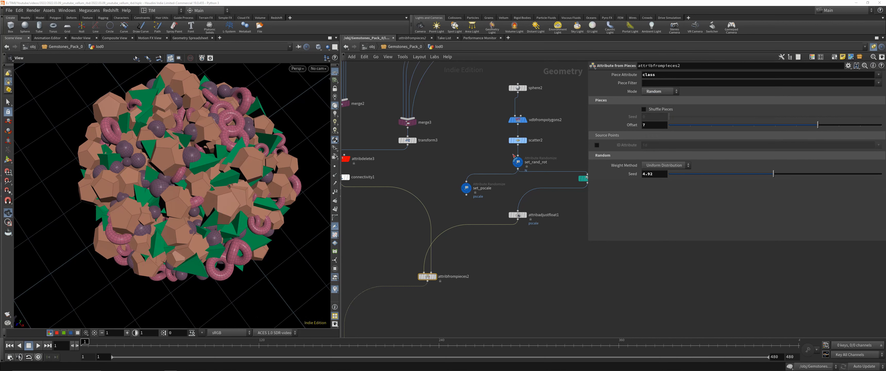
click(517, 140)
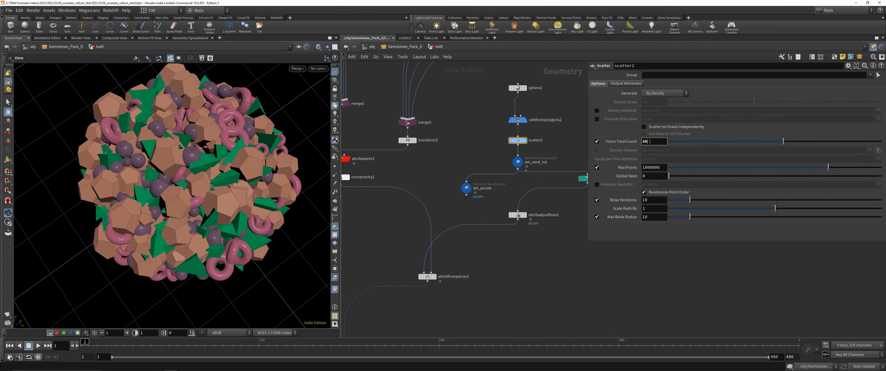
key(Return)
- Wire the output of merge2 into attribdelete3 in place of the test shapes
middle_drag(346, 116, 398, 139)
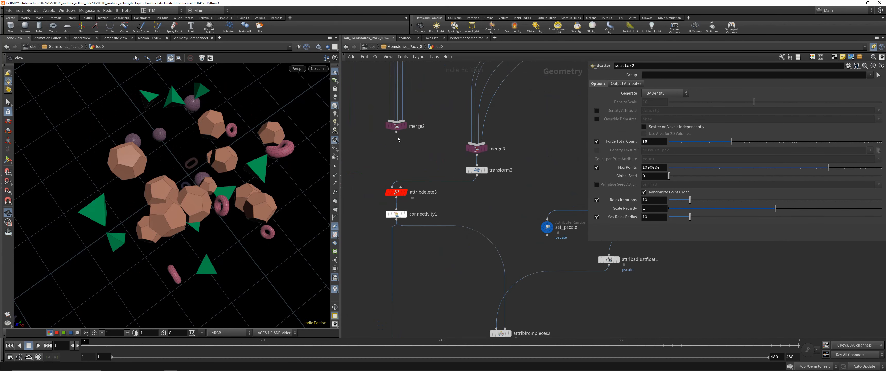
click(396, 132)
click(392, 187)
- Set the pscale range in attribadjustfloat1 to a Min Value of 0.74 and a Max Value of 2.67
scroll(382, 227, down, 3)
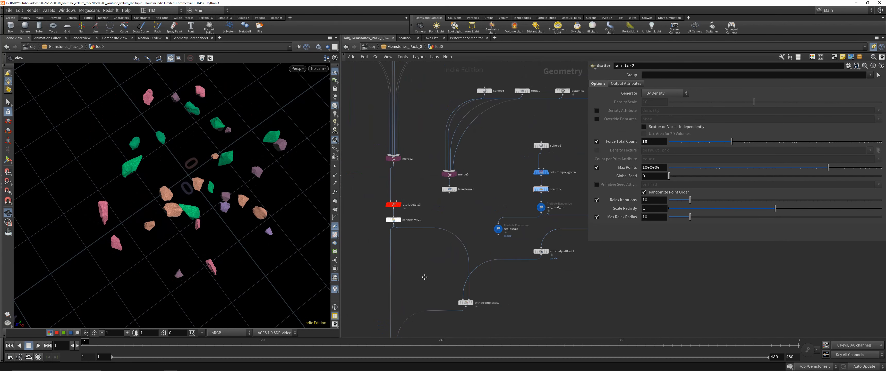
middle_drag(423, 276, 465, 184)
drag(386, 306, 462, 267)
drag(197, 148, 247, 210)
middle_drag(536, 265, 455, 326)
click(501, 176)
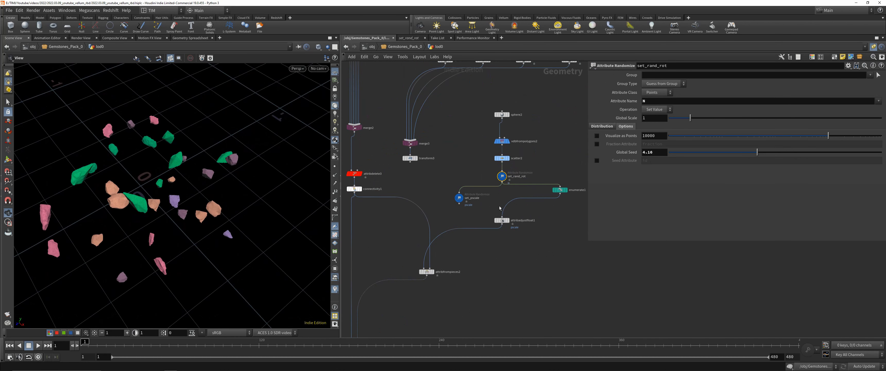
click(501, 220)
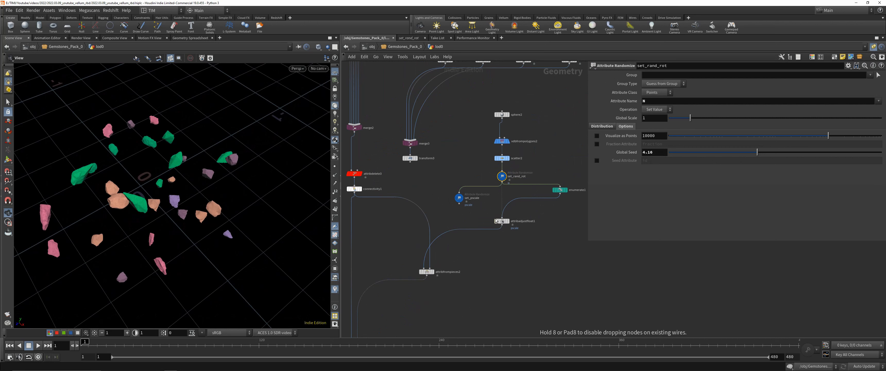
mouse_move(710, 200)
mouse_down()
mouse_move(751, 200)
mouse_move(724, 206)
mouse_up()
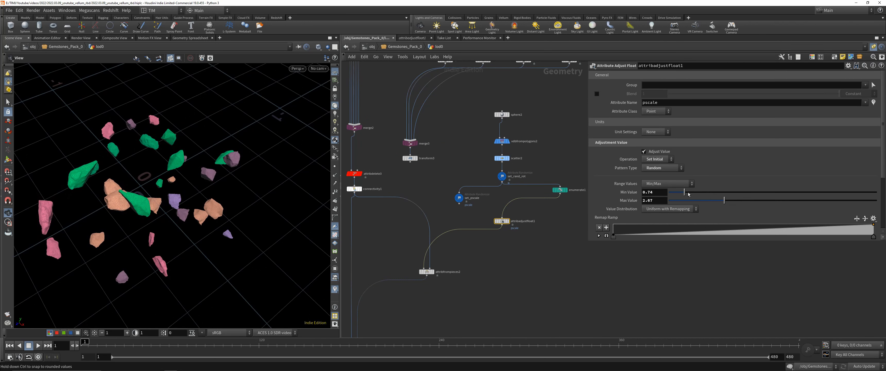
- Set the Global Seed of scatter2 to 1.94 and view the scattered gemstones from another angle
click(502, 158)
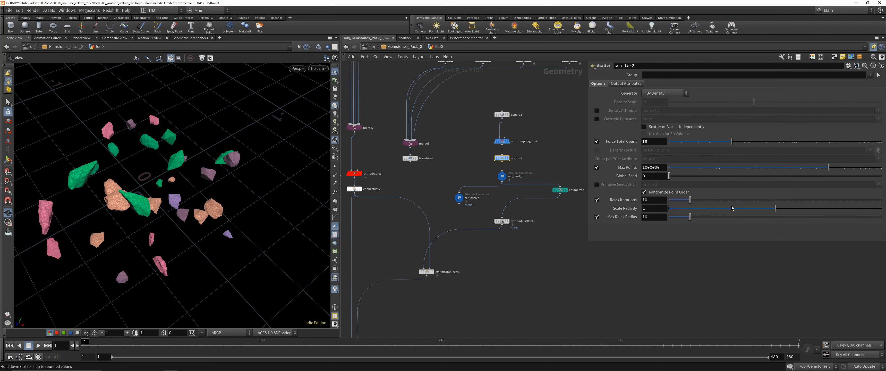
click(708, 175)
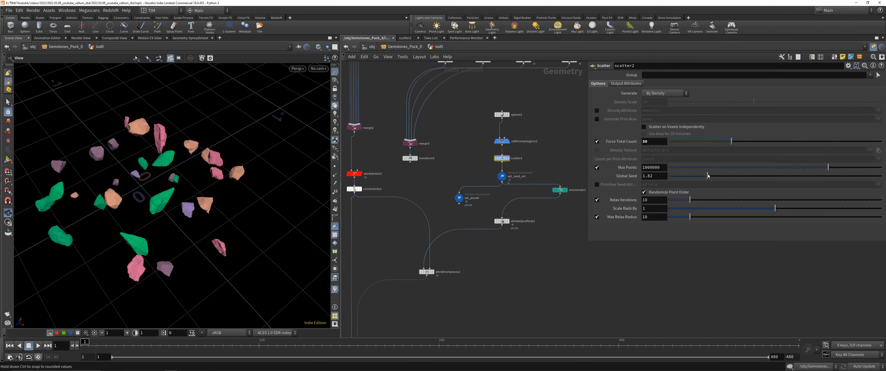
drag(708, 175, 710, 175)
drag(169, 193, 150, 197)
- Find the attribdelete2 node above the assemble and RBD Bullet Solver nodes and examine its attribute deletion settings
scroll(534, 257, down, 3)
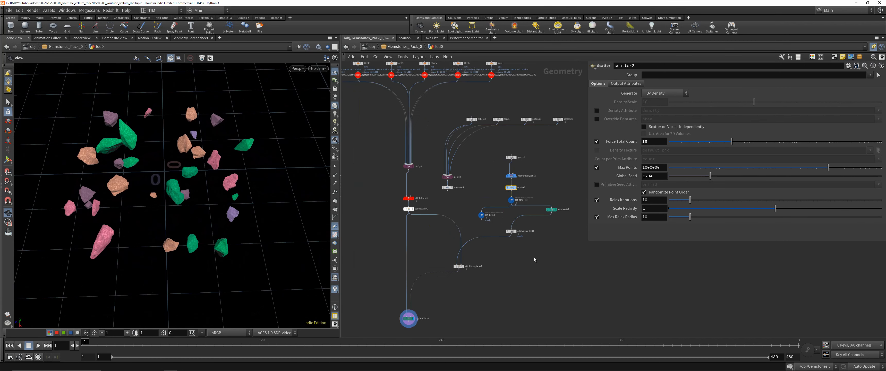
middle_drag(534, 257, 611, 150)
scroll(485, 257, down, 5)
scroll(402, 265, up, 3)
middle_drag(402, 265, 526, 179)
scroll(556, 171, up, 5)
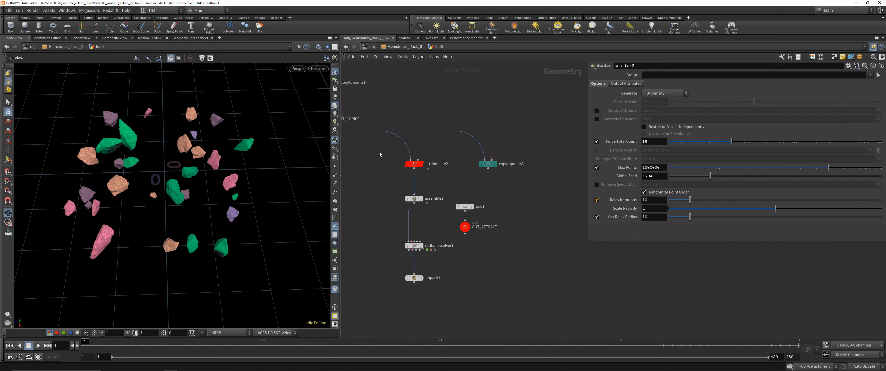
drag(374, 153, 429, 173)
- Add an Attribute Delete node on the output of copytopoints4 and make it the displayed node
scroll(452, 190, down, 4)
middle_drag(495, 216, 392, 206)
middle_drag(571, 168, 514, 223)
key(Tab)
text(ad)
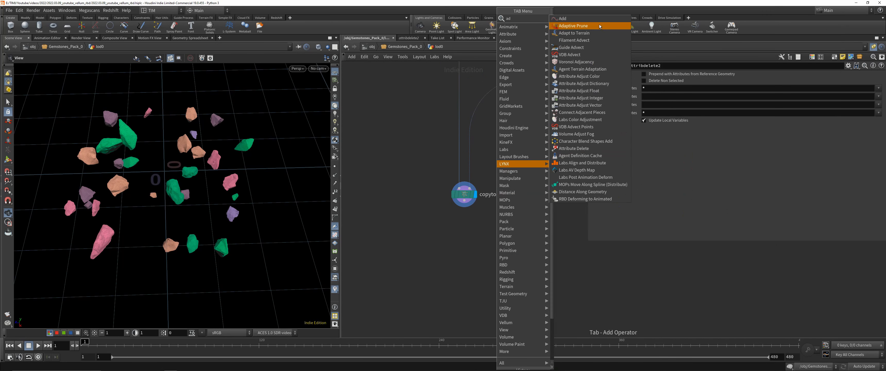
click(573, 148)
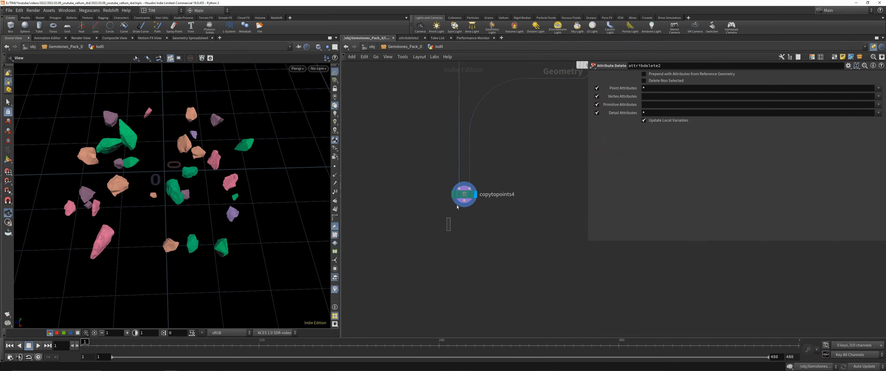
click(458, 205)
key(Tab)
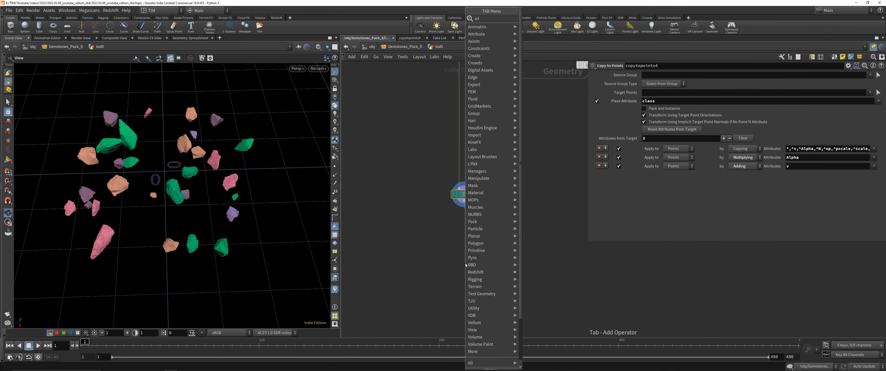
key(Return)
click(464, 255)
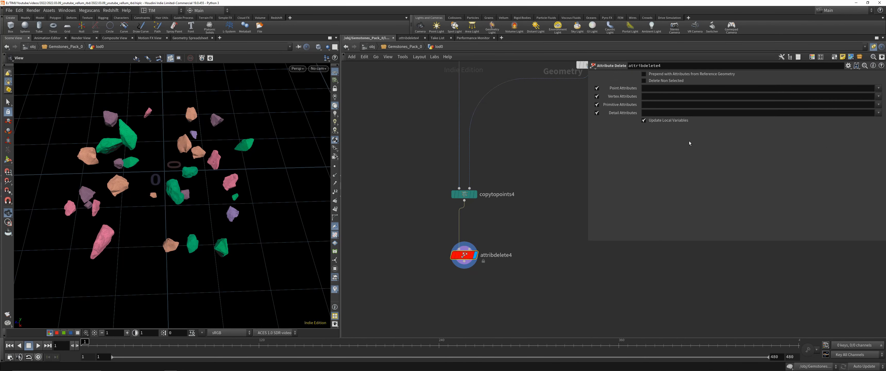
- Set Point Attributes and Detail Attributes of attribdelete4 to * and check the node's geometry info
click(828, 90)
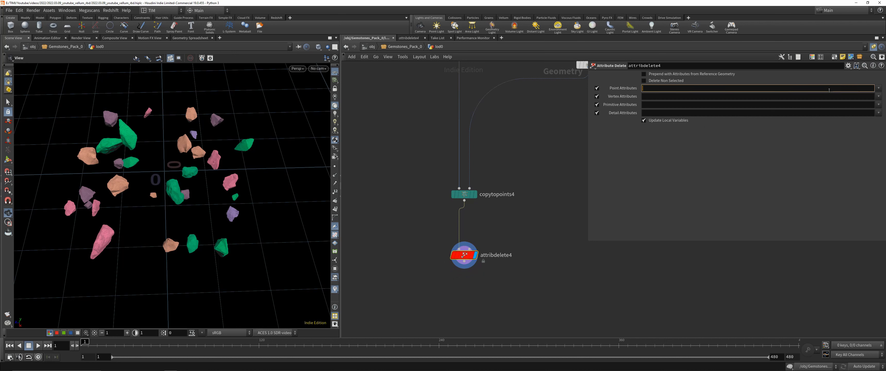
text(*)
key(Return)
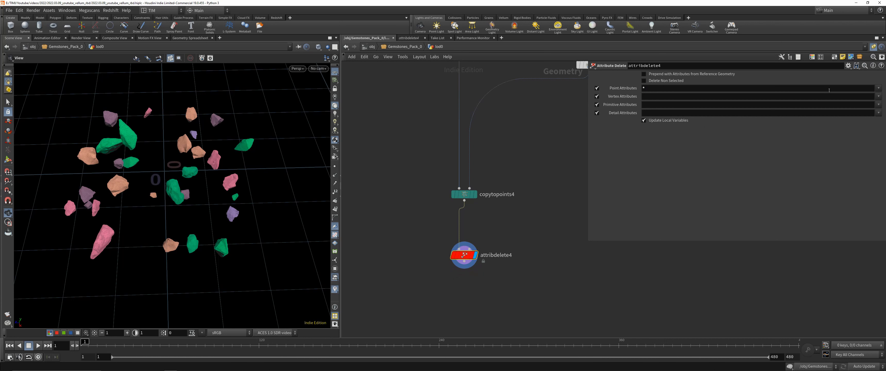
click(652, 114)
text(*)
key(Return)
scroll(460, 265, down, 1)
middle_click(464, 256)
- Add a displayed Null node after attribdelete4 and name it OUT_FOR_SIM
scroll(490, 264, down, 4)
middle_drag(517, 261, 418, 293)
scroll(526, 235, up, 5)
key(Tab)
text(null)
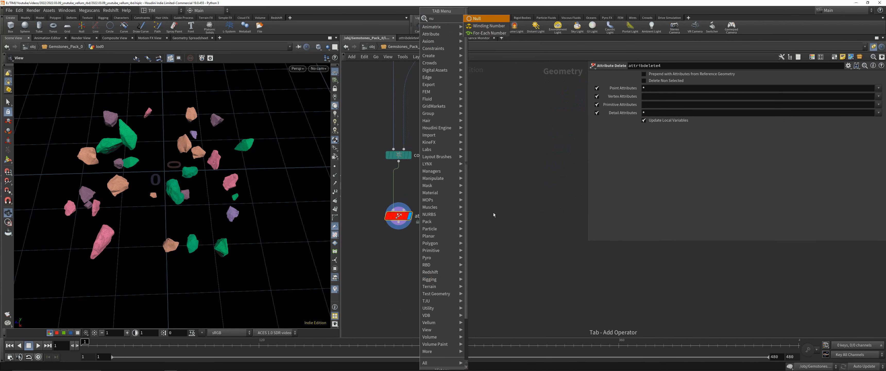
key(Return)
click(396, 265)
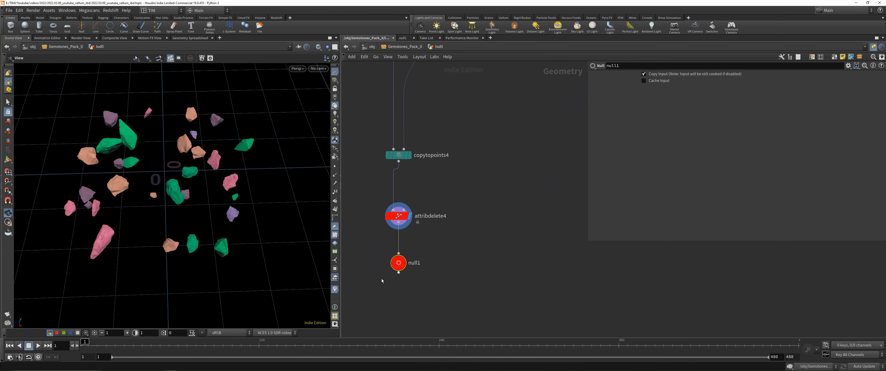
double_click(420, 262)
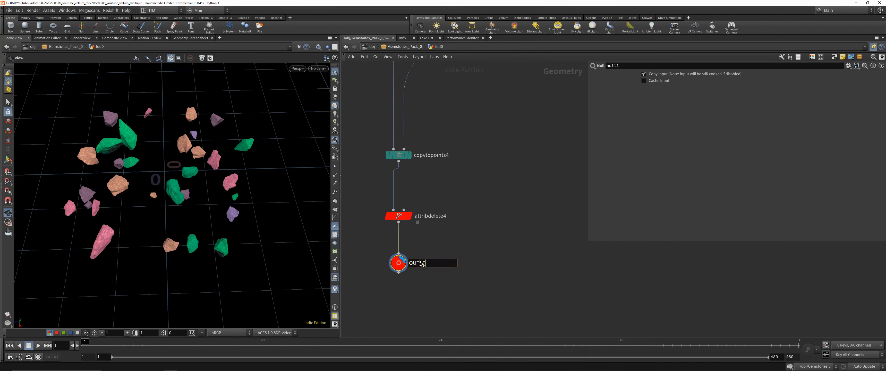
text(OUT_FOR_SIM)
key(Return)
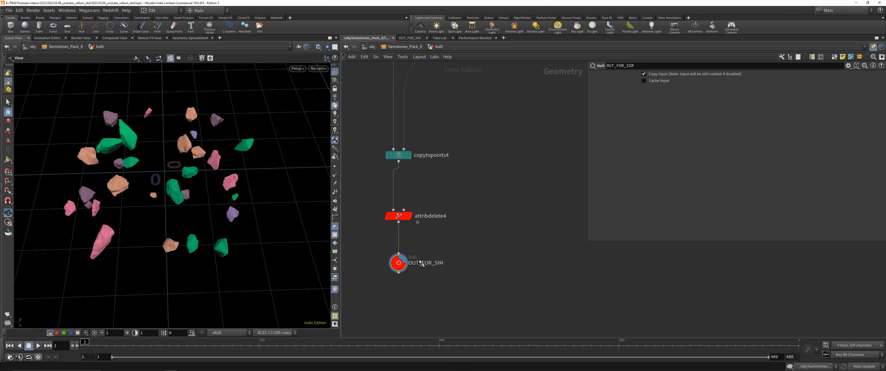
- Add an Assemble node connected to the OUT_FOR_SIM null
scroll(514, 212, down, 3)
key(Tab)
text(mate)
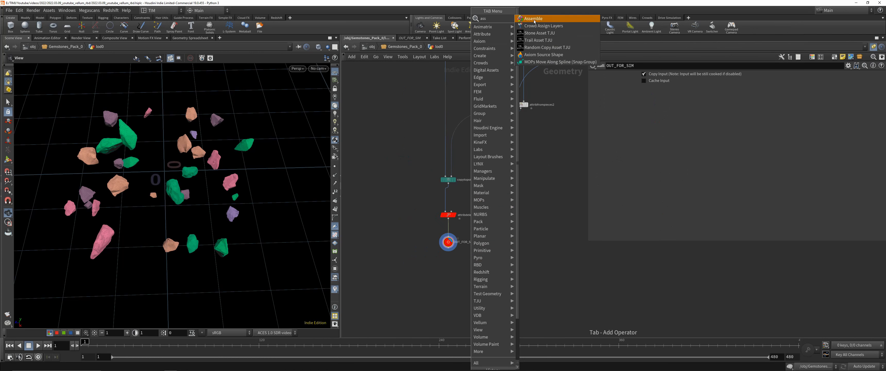
key(Return)
scroll(430, 246, up, 4)
scroll(424, 259, up, 1)
click(473, 295)
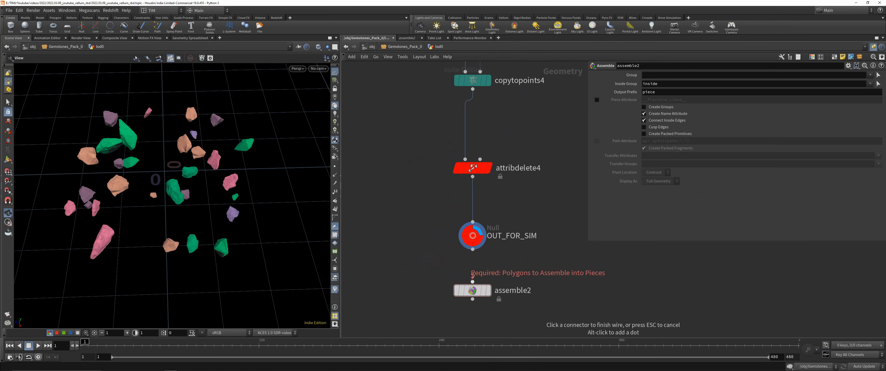
- Enable Create Packed Primitives and the Path Attribute on assemble2
click(650, 135)
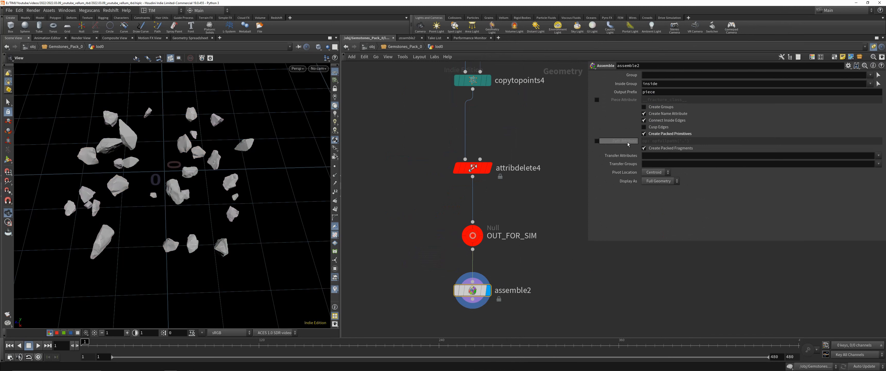
scroll(415, 169, down, 5)
scroll(528, 214, down, 2)
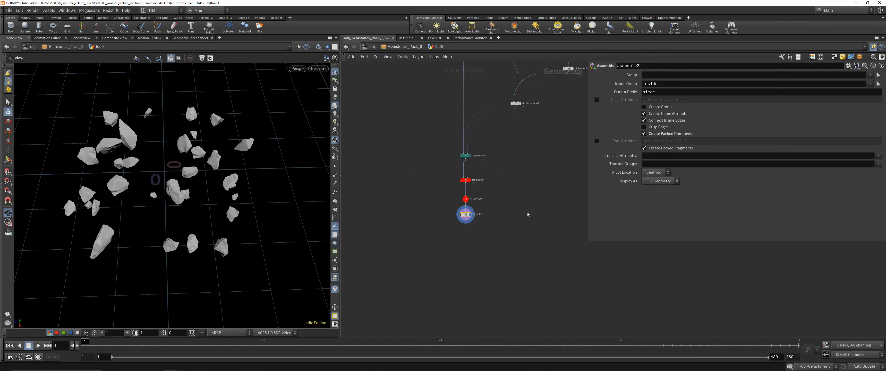
click(597, 141)
- Check the existing rbdbulletsolver1 for reference and place a new RBD Bullet Solver node below assemble2
scroll(541, 175, down, 5)
middle_drag(411, 233, 451, 233)
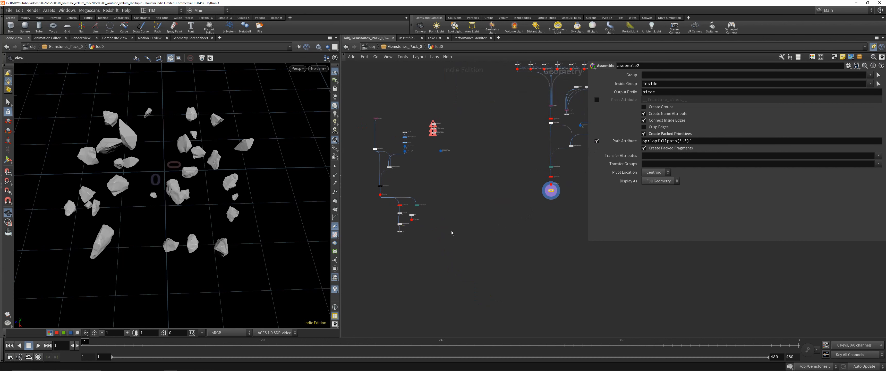
scroll(401, 229, up, 6)
click(405, 214)
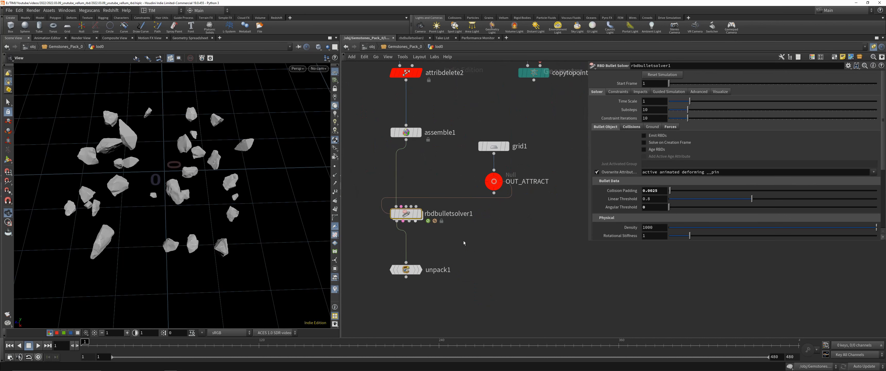
scroll(460, 241, down, 3)
middle_drag(509, 302, 366, 261)
middle_drag(540, 209, 401, 230)
middle_drag(583, 183, 480, 201)
scroll(481, 200, up, 6)
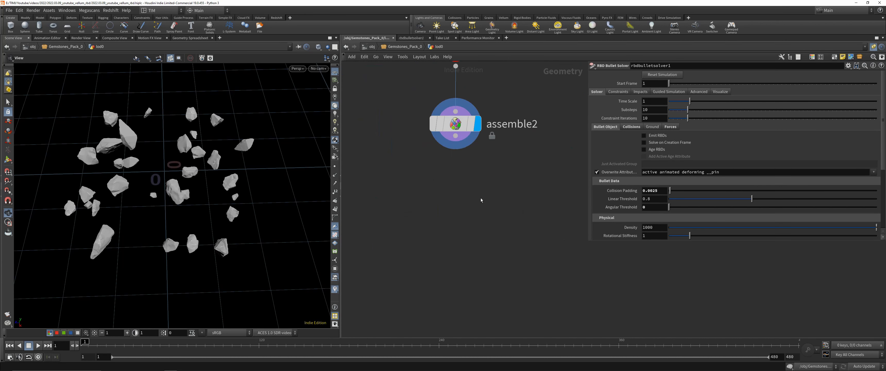
key(Tab)
text(rsb)
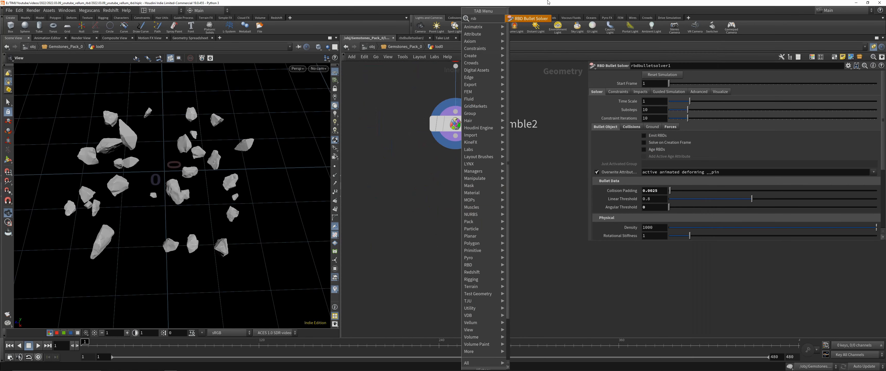
click(531, 19)
click(455, 207)
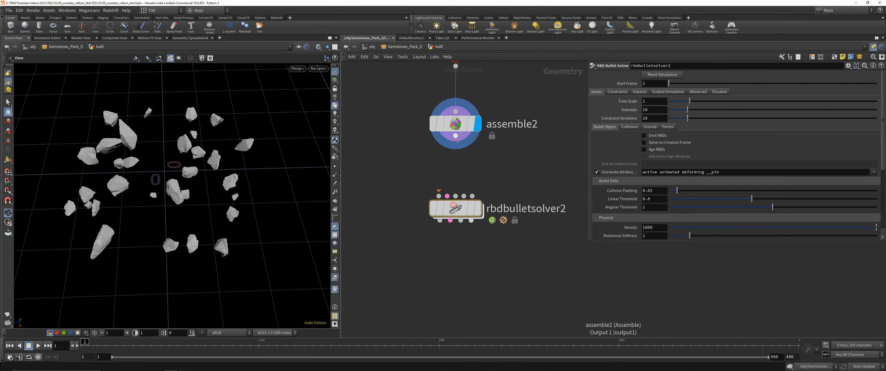
- Wire assemble2 into the first input of rbdbulletsolver2 and make the solver the displayed node
drag(456, 141, 439, 195)
mouse_move(430, 228)
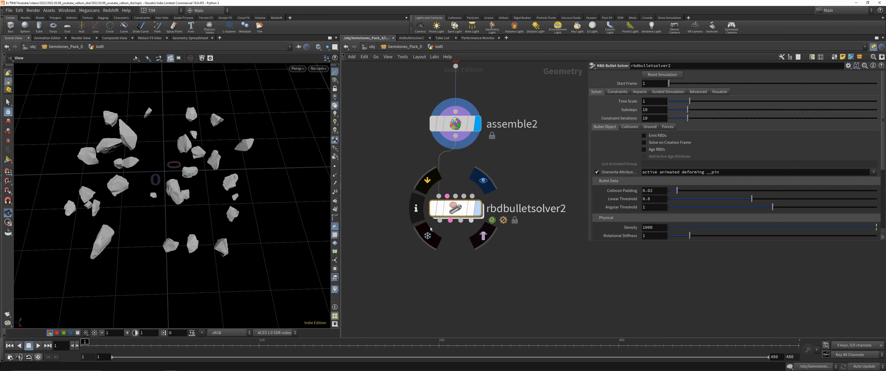
drag(393, 250, 493, 183)
scroll(504, 172, down, 3)
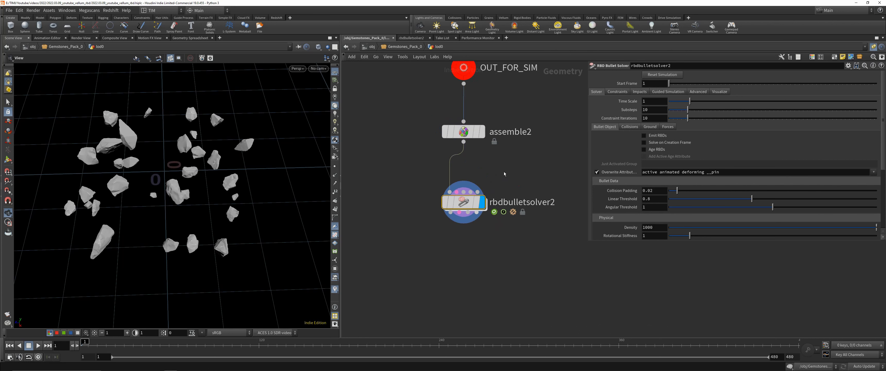
middle_drag(535, 151, 497, 229)
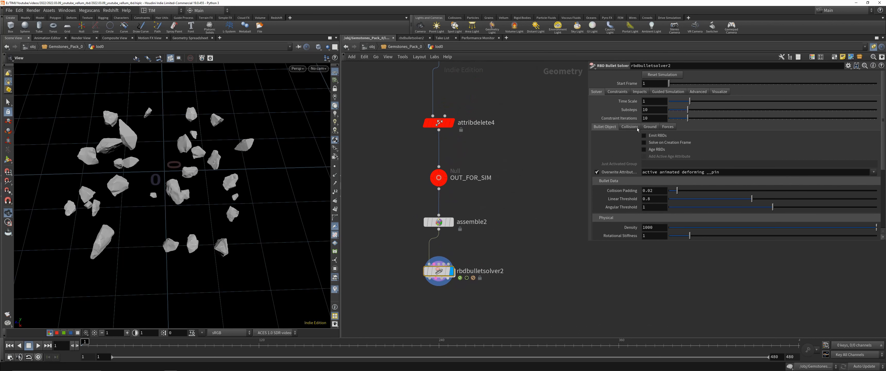
- Set the solver's gravity to 0 on all axes, play the simulation and return to the first frame
click(667, 127)
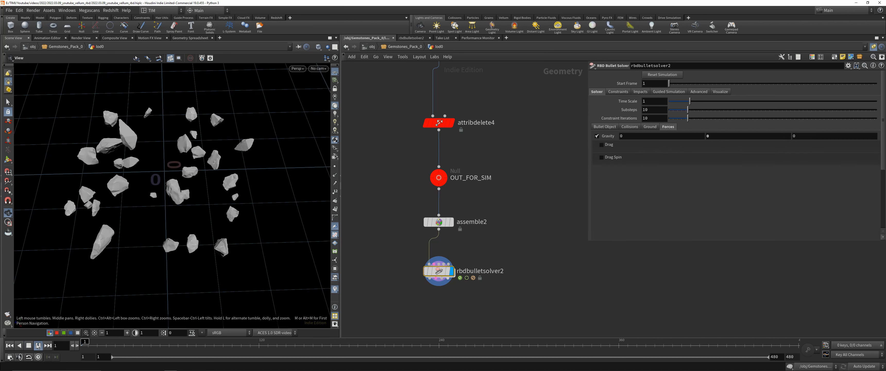
click(38, 345)
key(ctrl+Up)
- Set the solver's Gravity Y to -9.13, play the simulation and return to the first frame
click(741, 136)
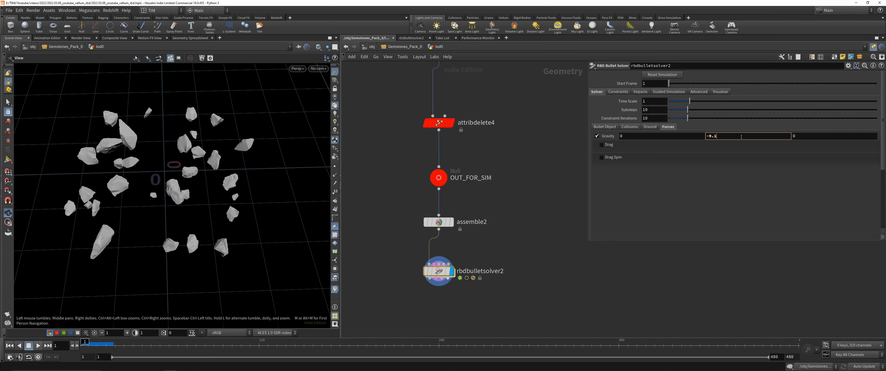
key(Return)
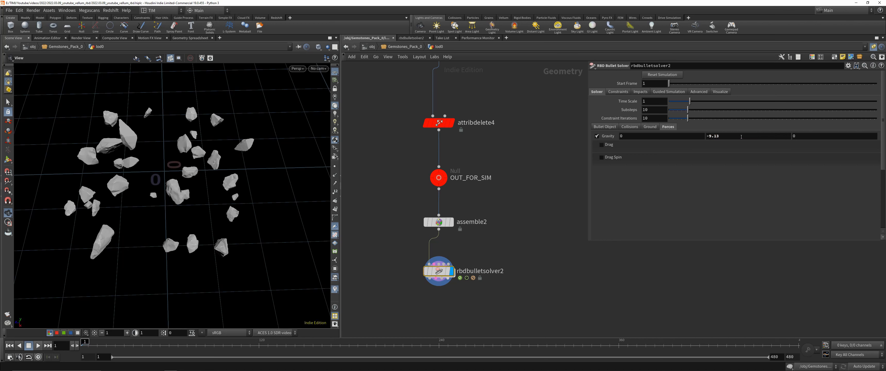
click(38, 345)
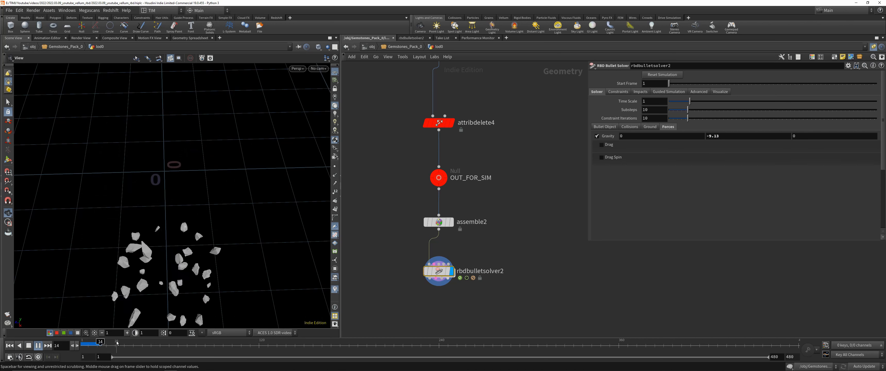
drag(71, 341, 68, 340)
- Add a Ground Plane to rbdbulletsolver2 and view it with the gemstones from a lower angle
click(650, 126)
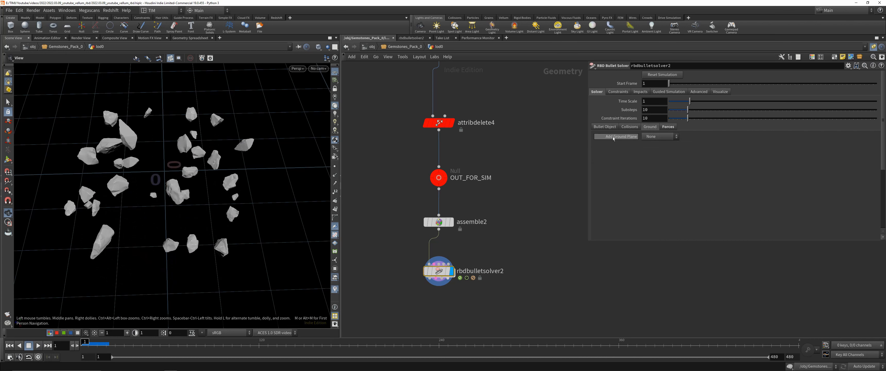
click(658, 136)
click(657, 144)
right_drag(222, 165, 181, 225)
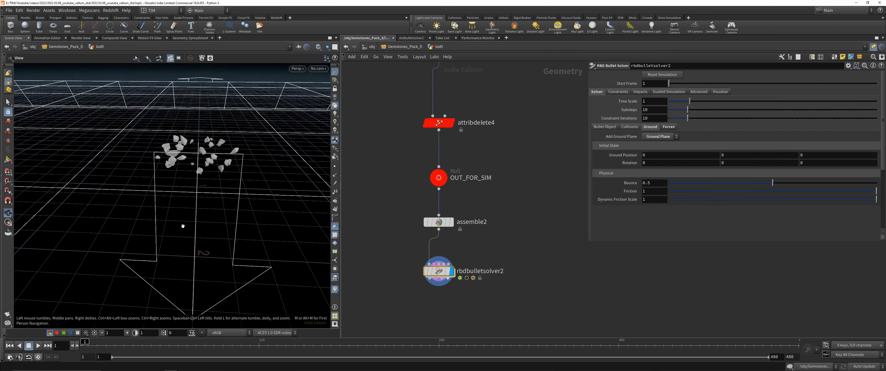
drag(182, 226, 218, 195)
- Set the Ground Position Y to -1, play the collision with the ground and return to the first frame
double_click(735, 156)
text(-)
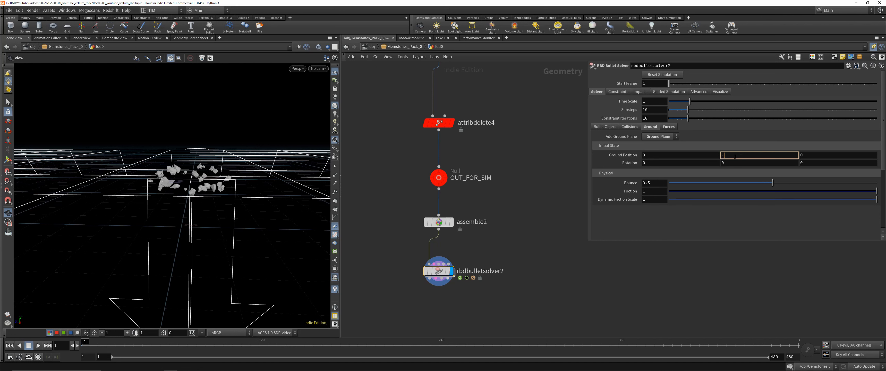
text(1)
key(Return)
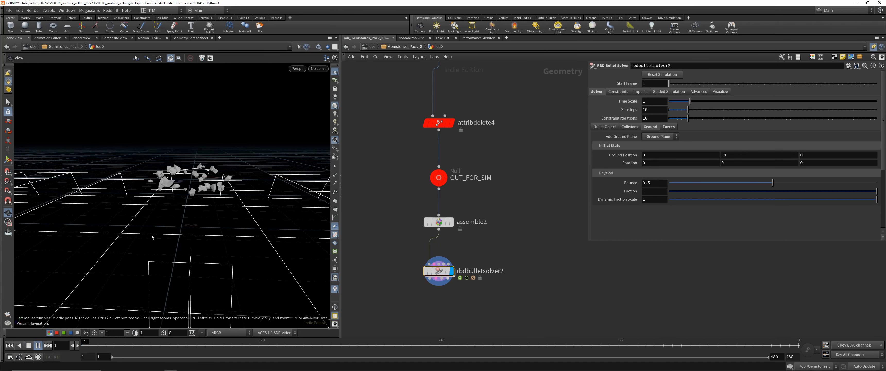
drag(205, 253, 205, 179)
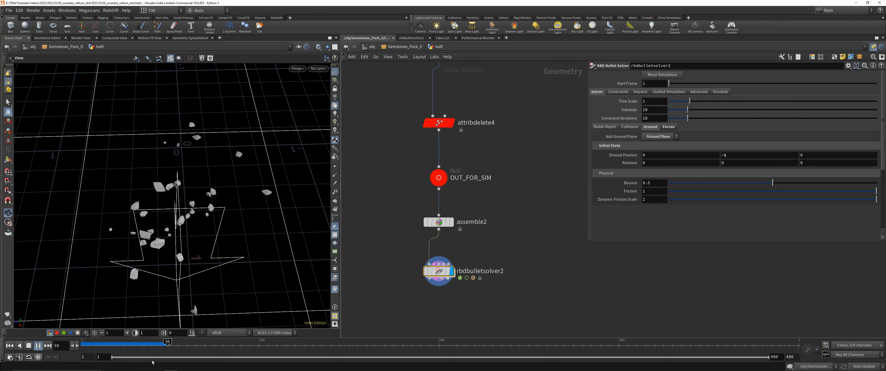
drag(155, 344, 80, 345)
- Set Add Ground Plane back to None and disable Gravity on rbdbulletsolver2
drag(207, 243, 210, 223)
click(661, 139)
click(660, 144)
click(668, 127)
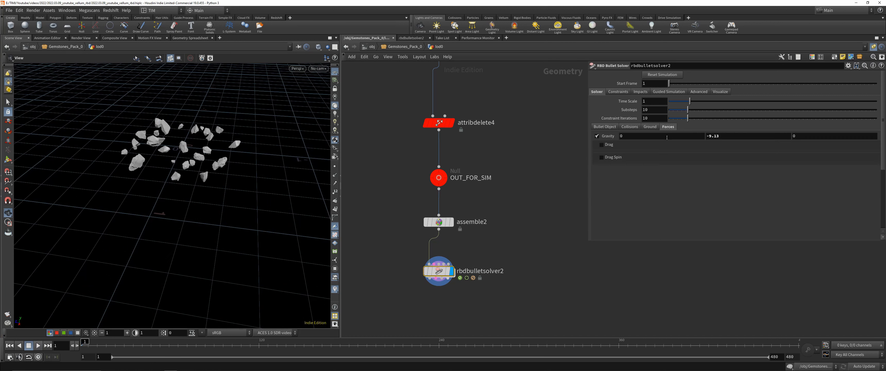
click(596, 136)
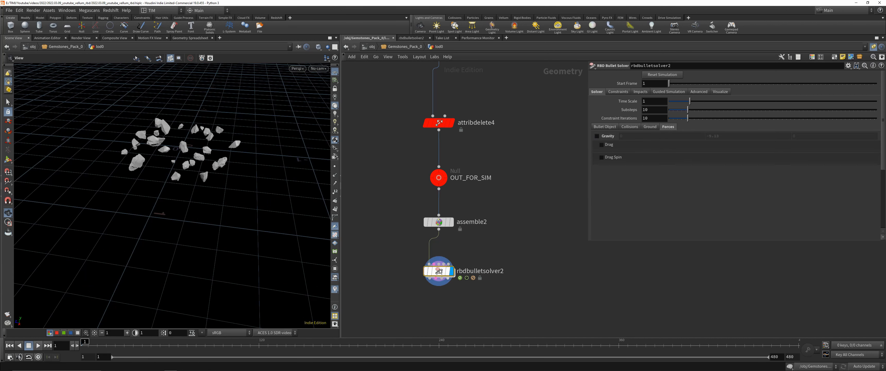
- Open the forces network inside rbdbulletsolver2 and bring the PRESOLVE output and its POP Forces note into view
double_click(432, 275)
scroll(473, 258, down, 1)
drag(427, 217, 519, 312)
scroll(440, 273, up, 4)
scroll(495, 251, down, 2)
scroll(473, 240, down, 2)
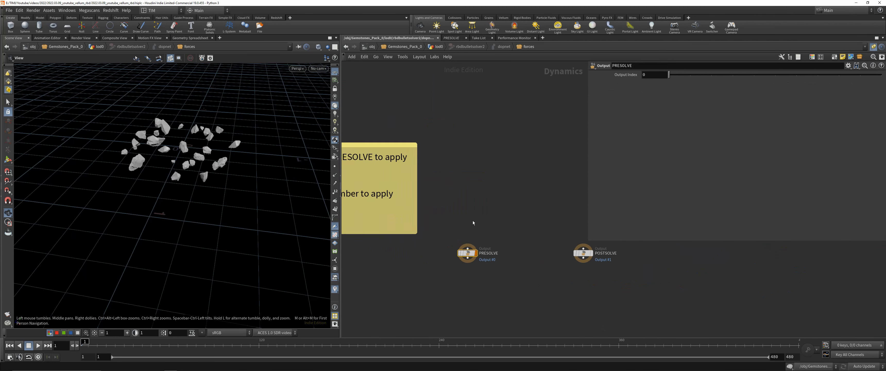
middle_drag(473, 222, 634, 248)
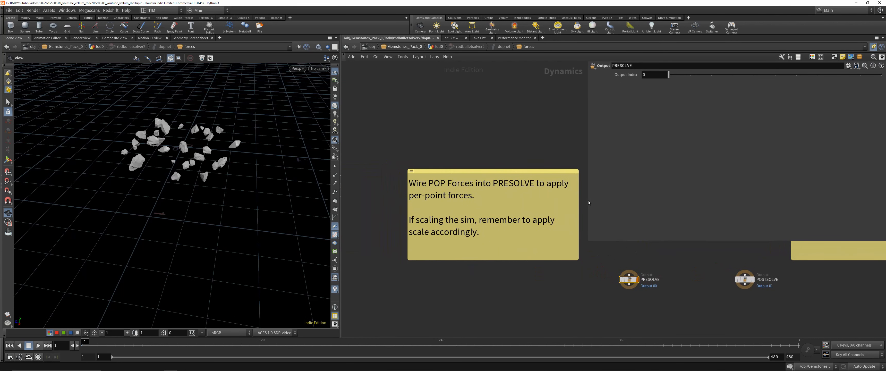
- Add a POP Wind node above PRESOLVE and wire it into the PRESOLVE output
scroll(545, 197, up, 2)
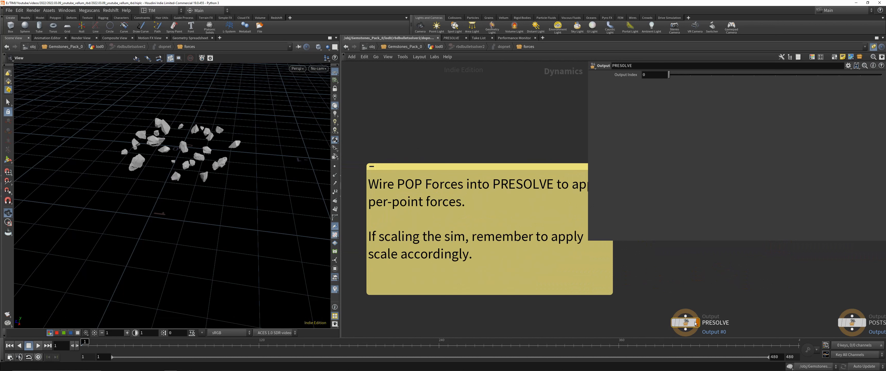
middle_drag(430, 194, 422, 195)
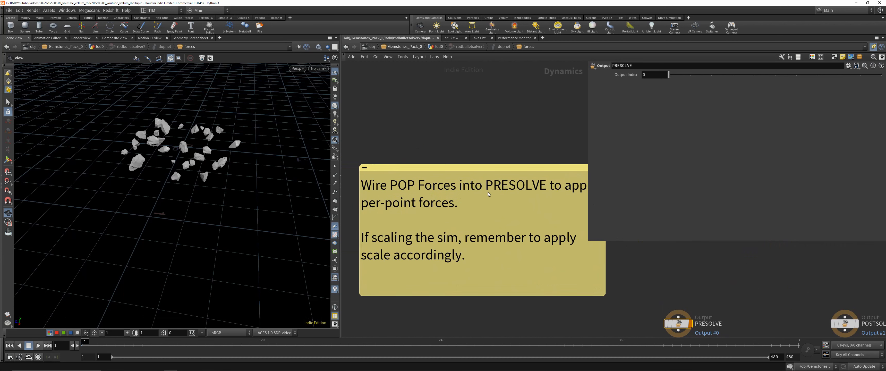
scroll(456, 208, down, 2)
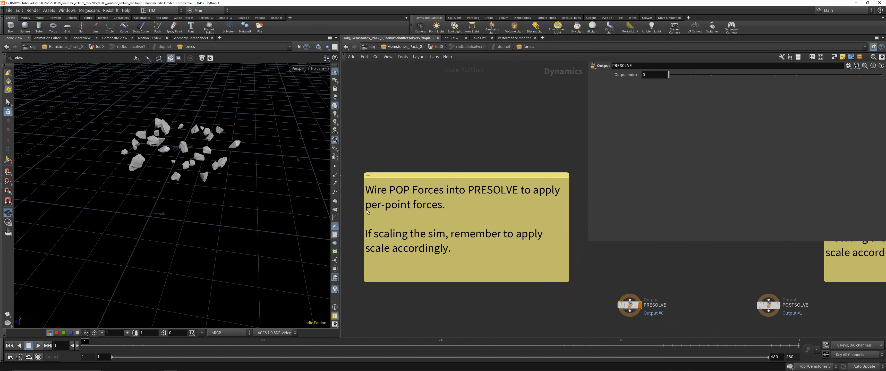
middle_drag(589, 272, 415, 247)
scroll(454, 265, up, 2)
click(443, 279)
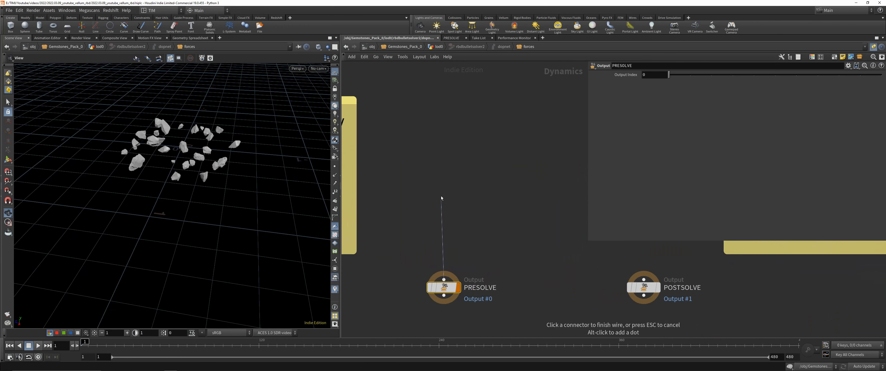
key(Tab)
text(popw)
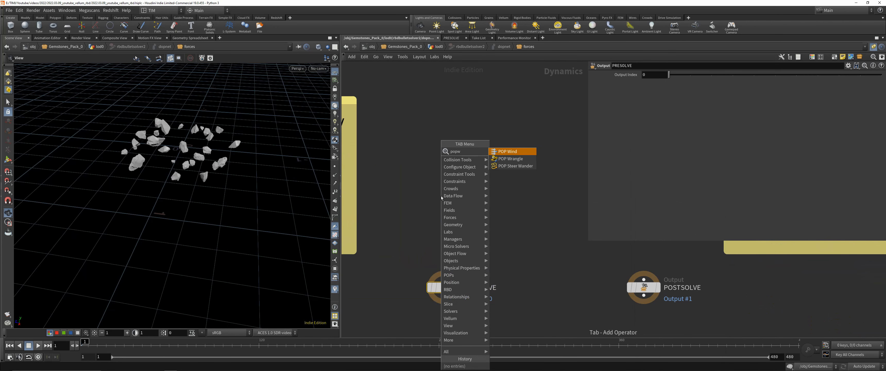
key(Return)
key(Return)
- Set popwind1's Wind Velocity Y to 0.25 and noise Amplitude to 1, play the simulation and return to the first frame
double_click(737, 99)
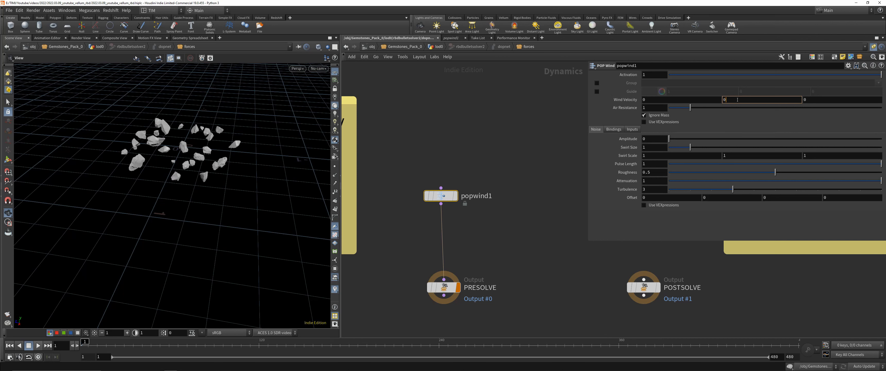
key(Return)
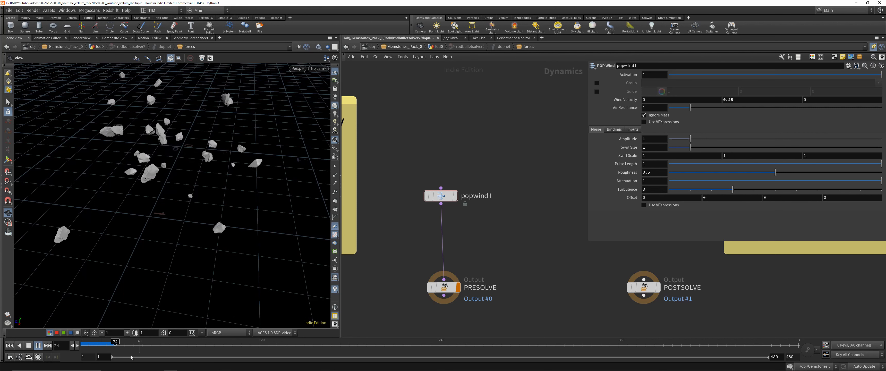
drag(112, 347, 82, 345)
- Replace the POP Wind with a POP Attract node wired into PRESOLVE and place it just above the output
click(443, 287)
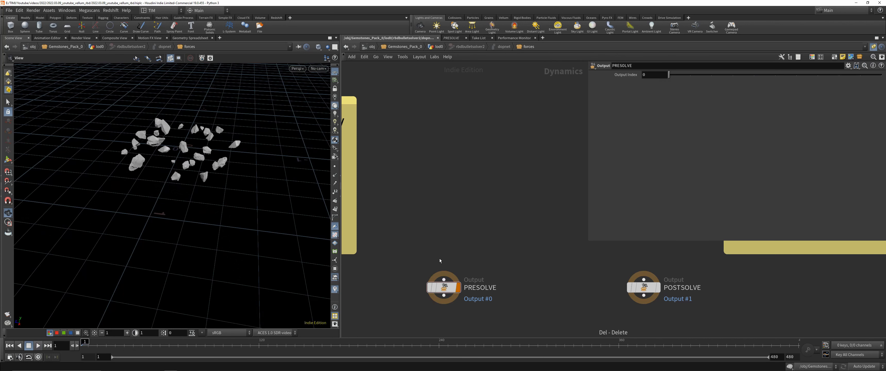
key(Tab)
text(popa)
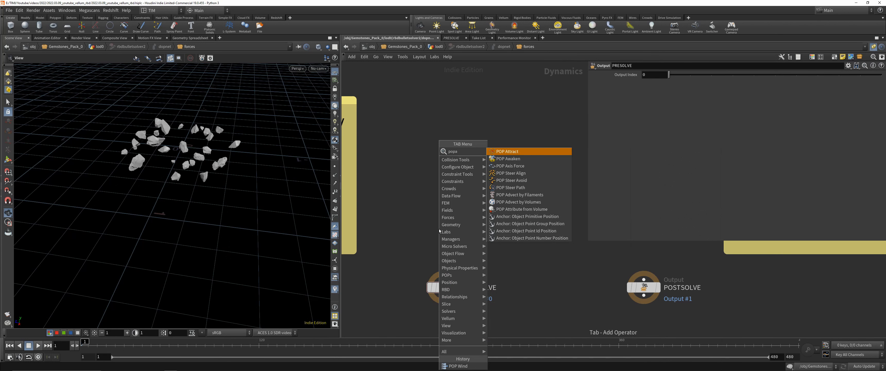
click(509, 152)
drag(433, 229, 437, 235)
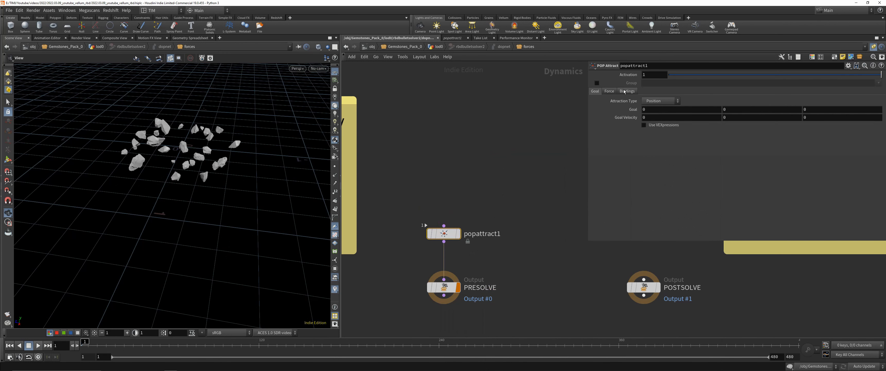
- Review the Force Method options of popattract1 and open its Force Scale for editing
click(609, 91)
click(657, 101)
click(658, 100)
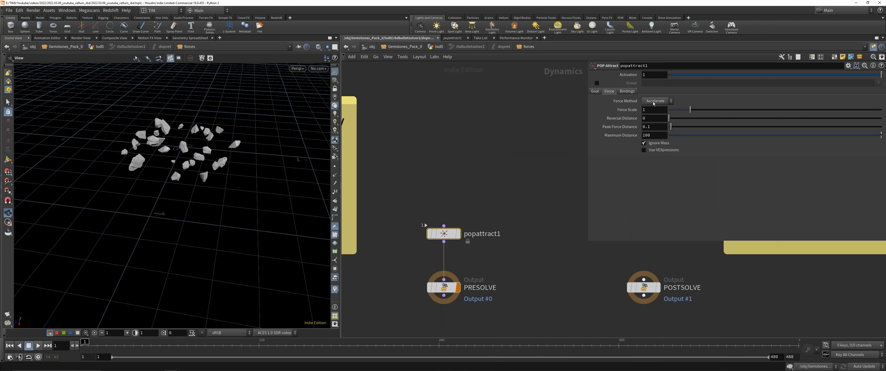
click(661, 103)
click(660, 102)
double_click(653, 111)
- Return to the lod0 geometry network, play the attraction simulation up close and go back to the first frame
key(u)
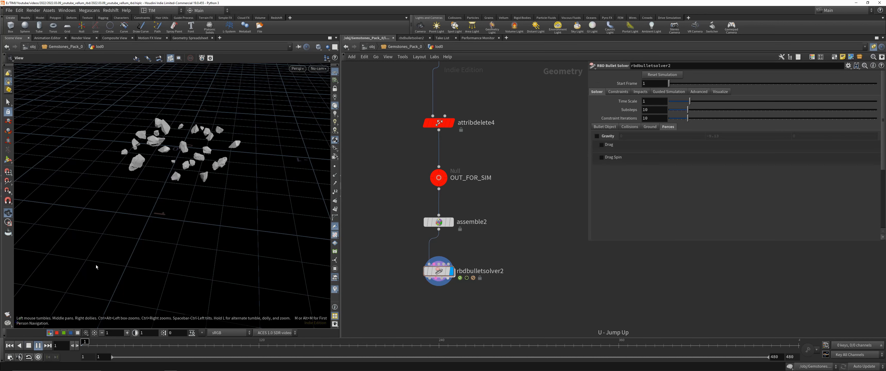
key(Up)
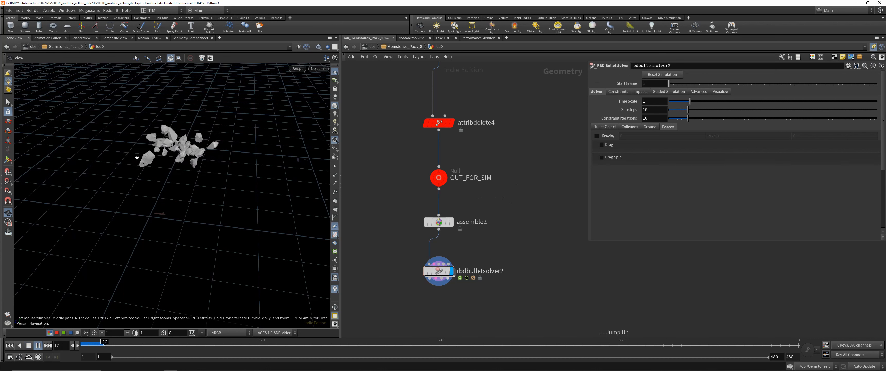
scroll(221, 125, up, 3)
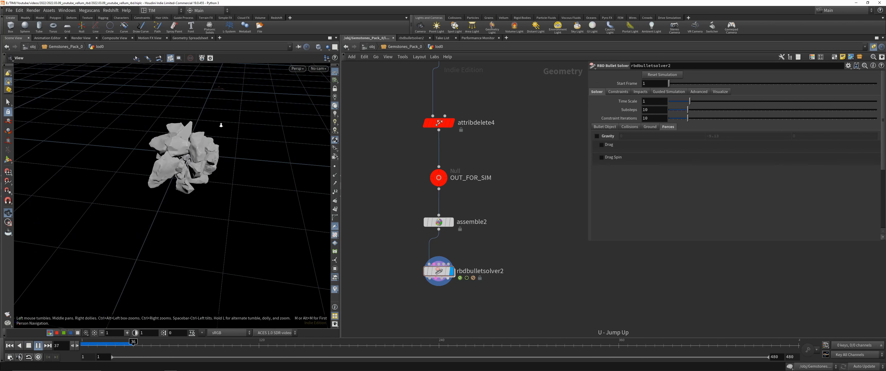
scroll(221, 125, up, 2)
drag(47, 345, 46, 344)
drag(161, 193, 186, 213)
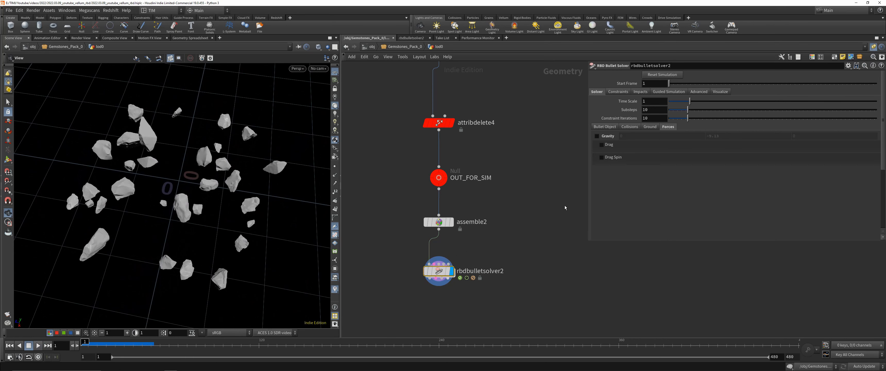
- Set rbdbulletsolver2's Time Scale to 0.25, play the slowed simulation and scrub back to frame 170
click(651, 100)
text(0.25)
key(Return)
click(41, 346)
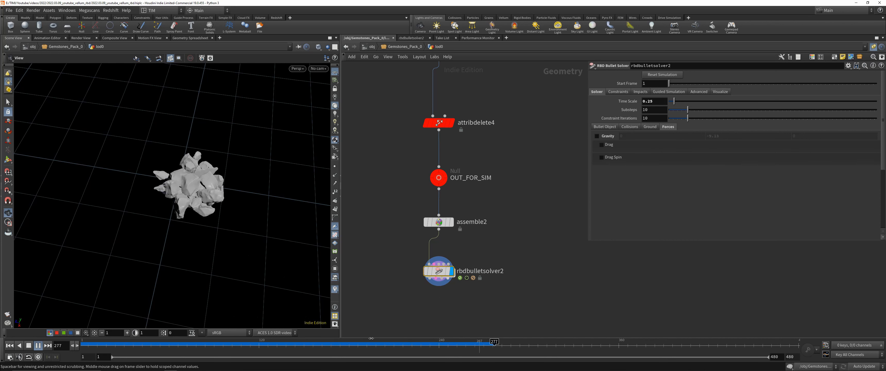
drag(482, 343, 334, 344)
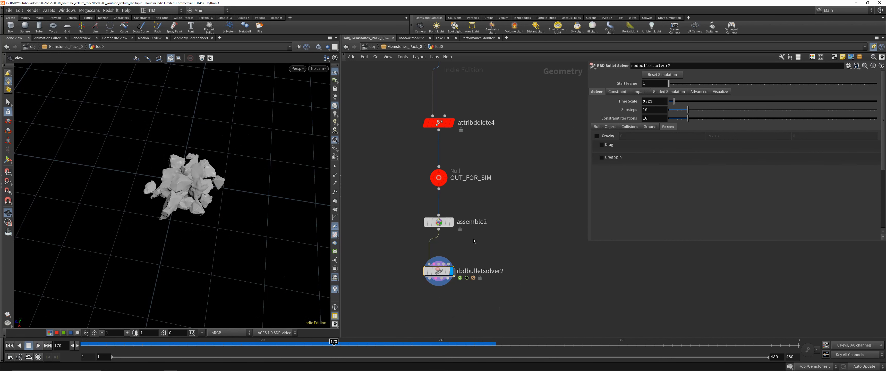
scroll(467, 237, down, 3)
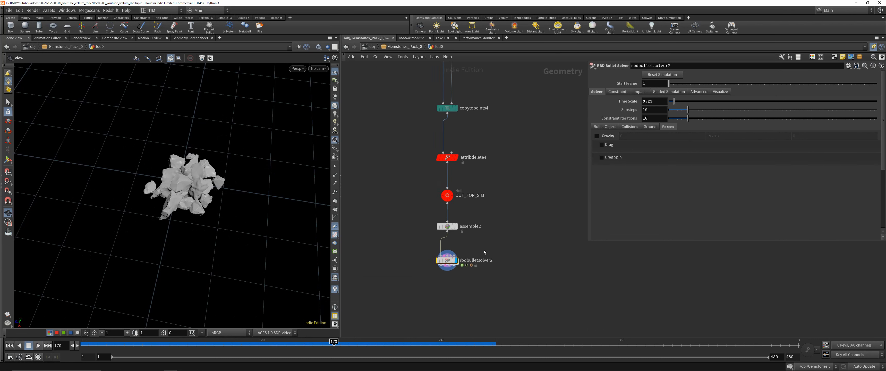
key(Tab)
text(timi)
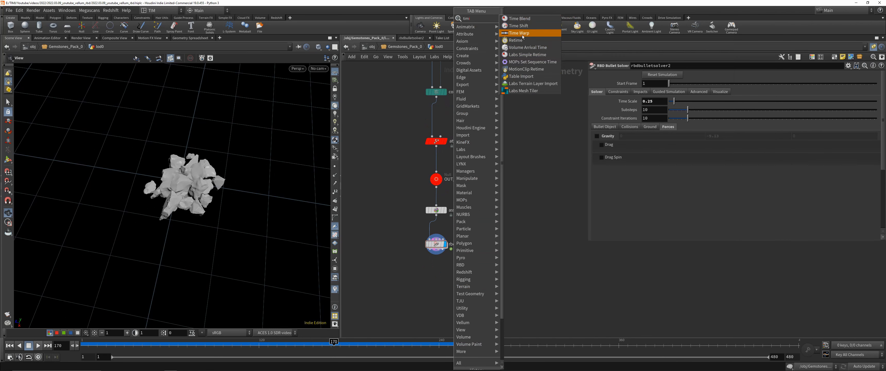
click(540, 229)
- Add an Unpack node after rbdbulletsolver2, align it below the solver and view the clustered gemstones up close
scroll(412, 251, up, 3)
scroll(536, 214, down, 4)
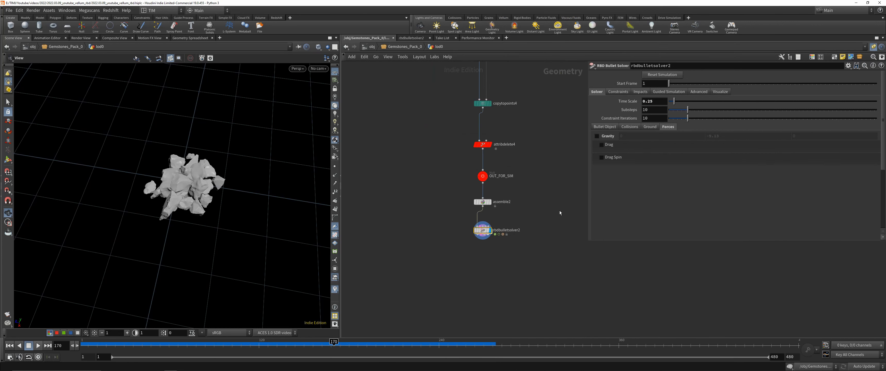
scroll(547, 212, down, 5)
scroll(520, 208, up, 6)
click(484, 195)
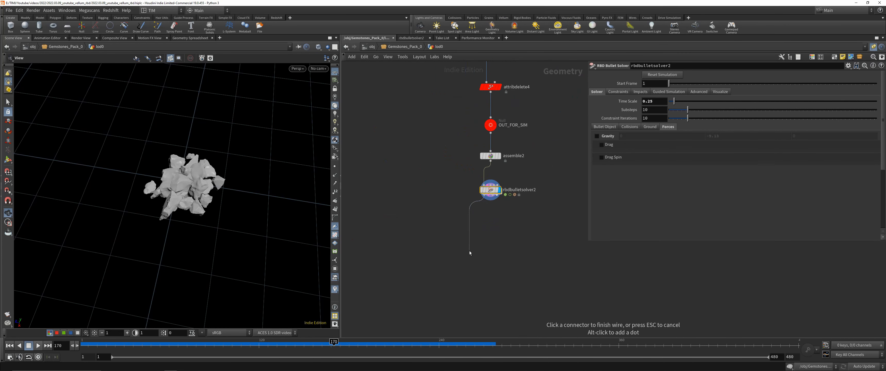
click(469, 251)
text(unpack)
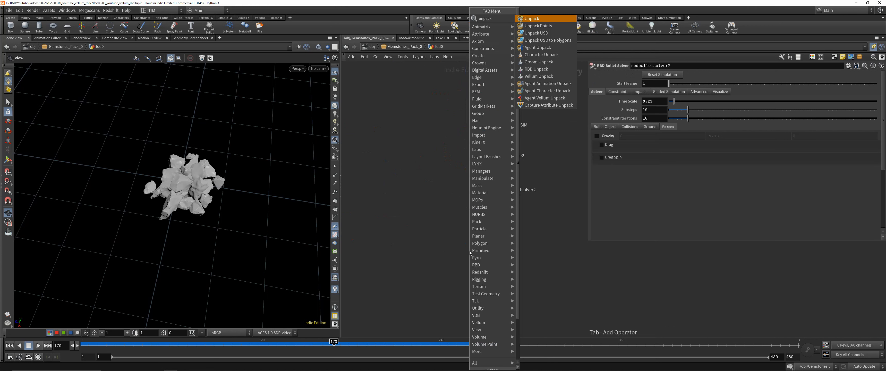
key(Return)
key(l)
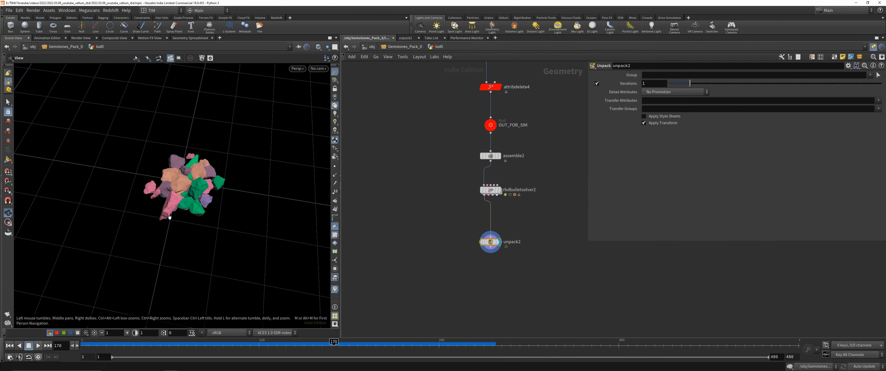
scroll(169, 217, up, 8)
scroll(426, 161, down, 2)
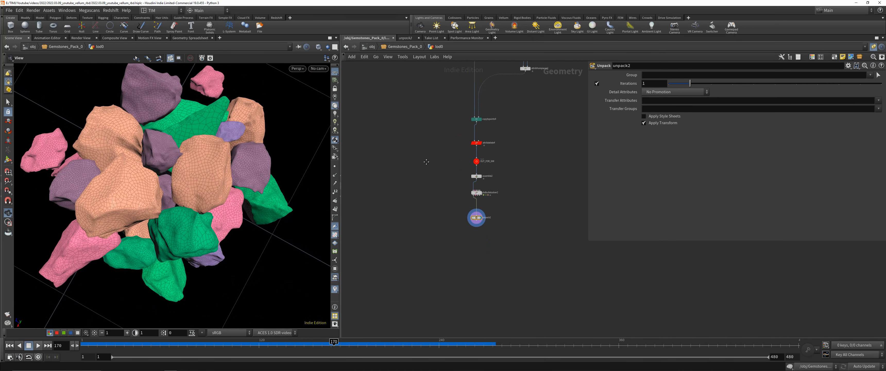
- Go up to the object level and examine the scene's cameras and lights, including rslight1's Light settings
key(u)
key(u)
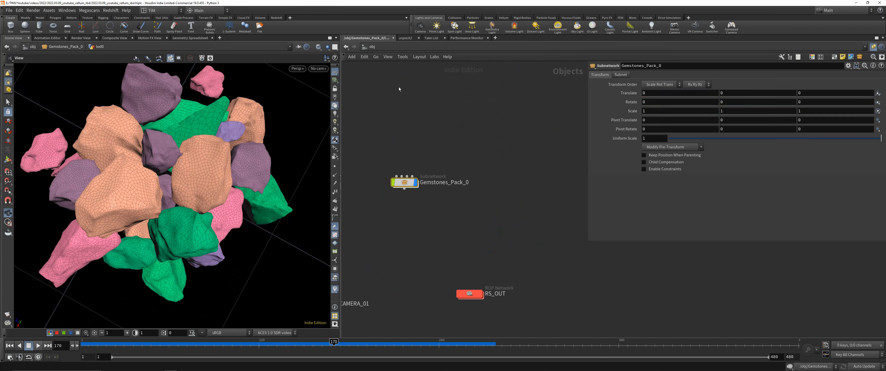
key(h)
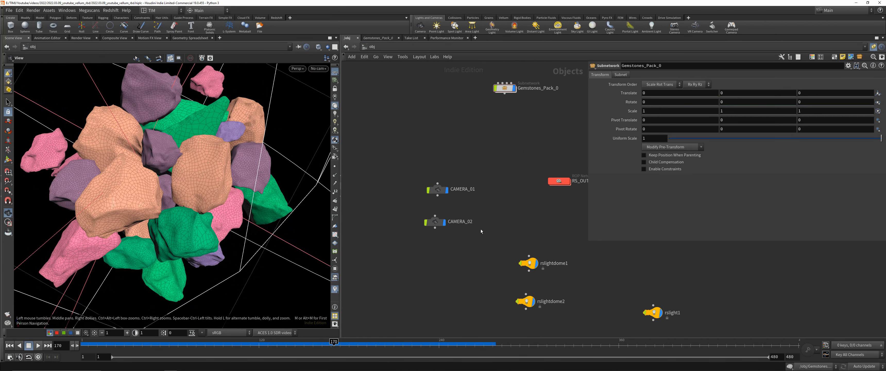
middle_drag(594, 253, 485, 194)
drag(485, 194, 575, 324)
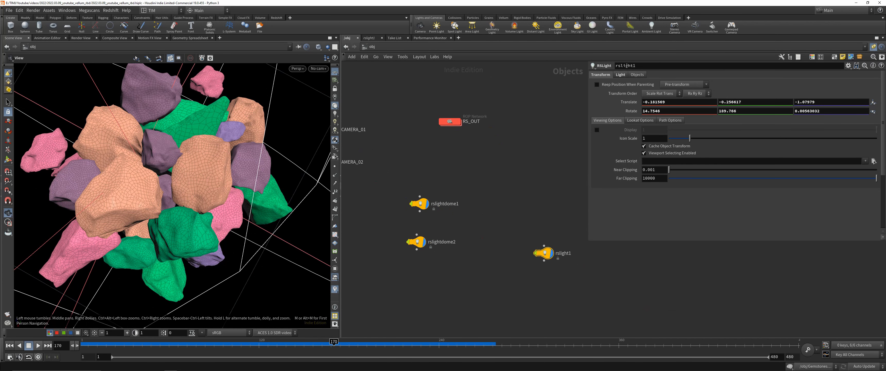
click(620, 74)
key(h)
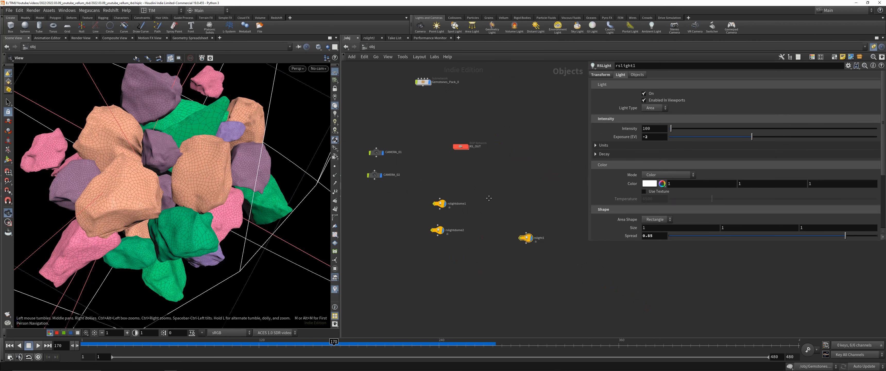
- Open the Gemstones_Pack_0 RS Material Builder inside the subnetwork's Asset_Material and view its shader network
double_click(447, 105)
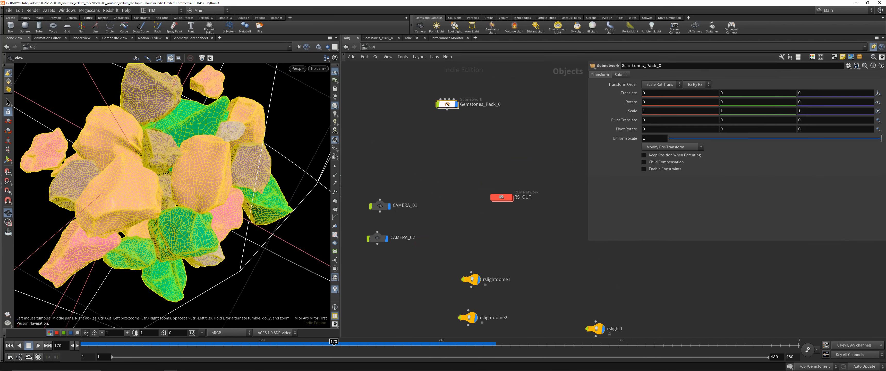
double_click(456, 273)
key(h)
scroll(499, 189, up, 3)
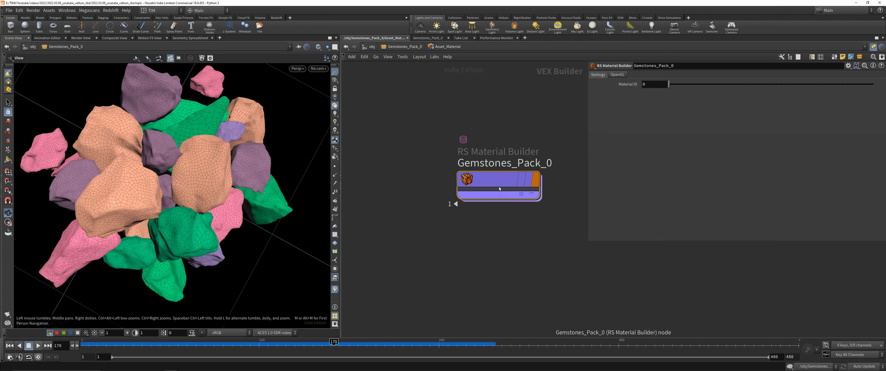
double_click(498, 189)
scroll(494, 194, down, 3)
middle_drag(512, 192, 510, 198)
scroll(509, 198, up, 2)
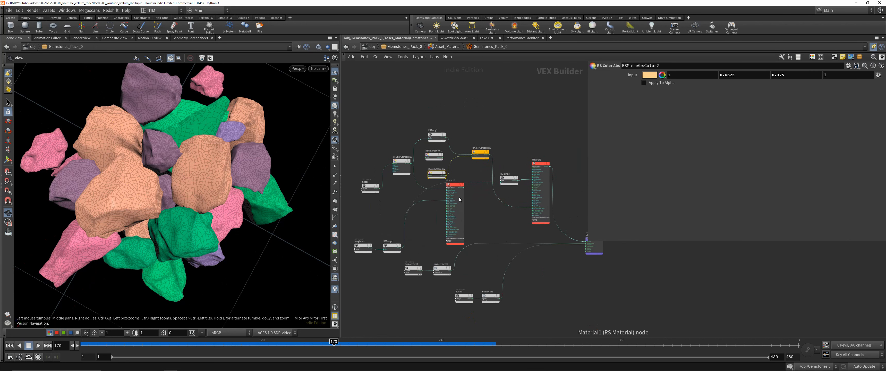
- Switch to the reference image window and compare the blue and brown gemstone renders
mouse_move(211, 366)
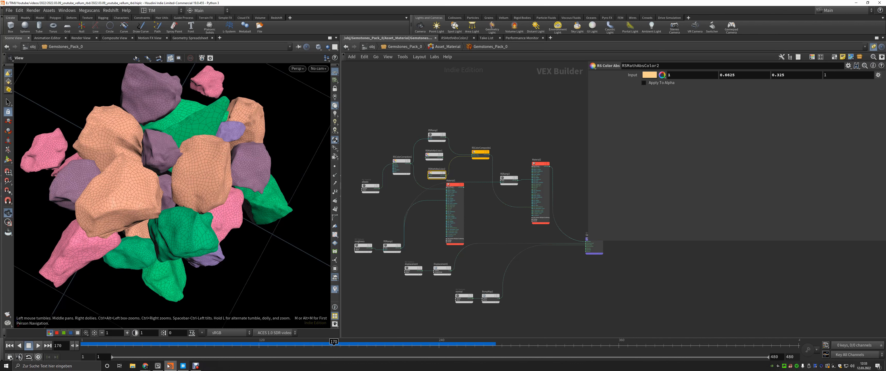
click(196, 366)
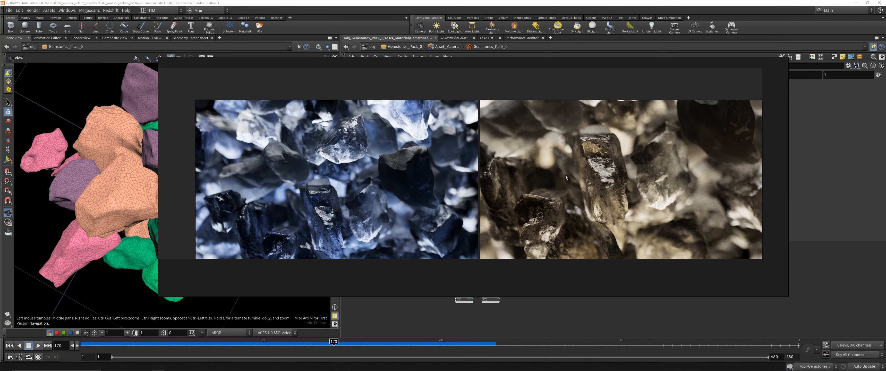
click(505, 178)
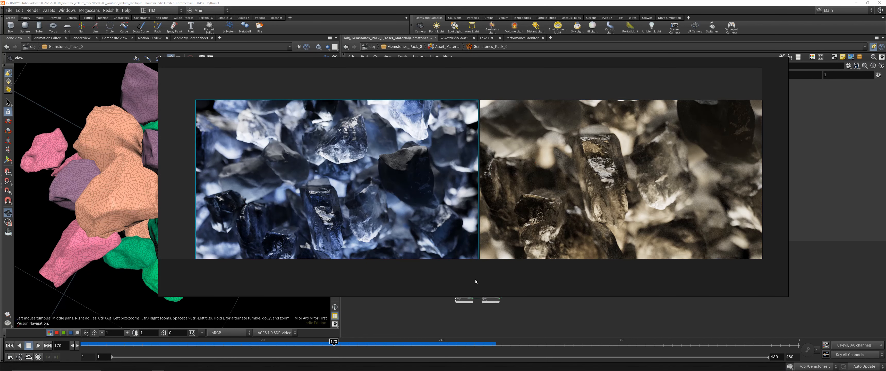
click(481, 286)
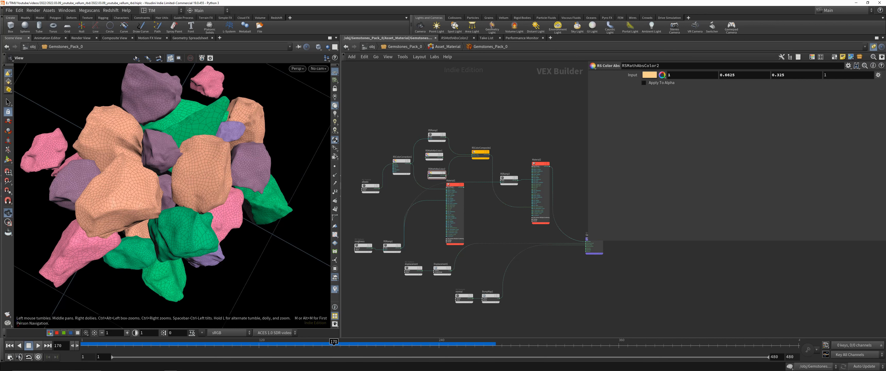
click(160, 367)
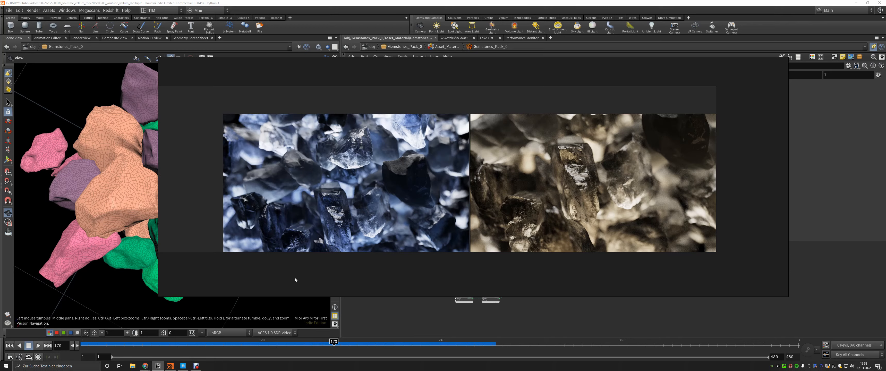